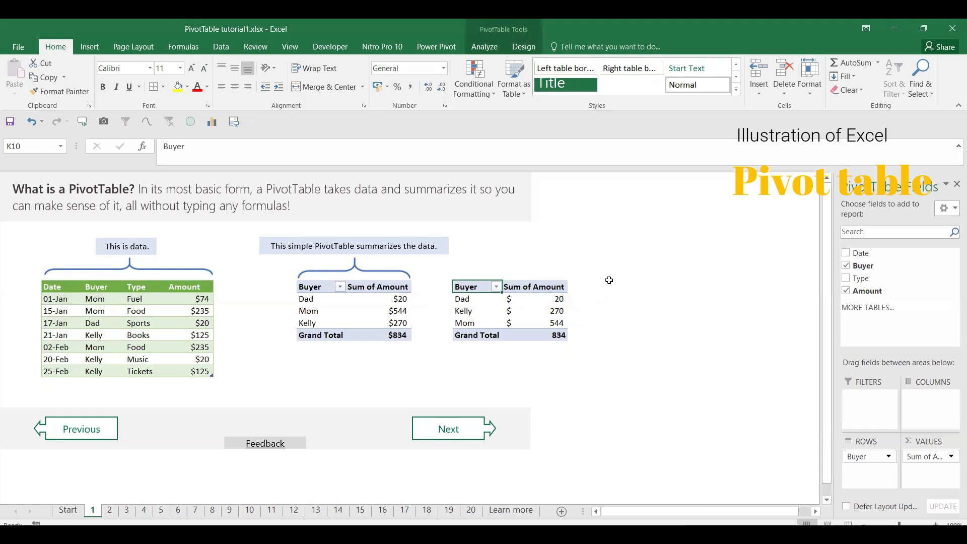
# Step: Remove the second PivotTable starting at K10 by pasting a copied block of blank cells over it
pyautogui.hotkey('ctrl', 'c')
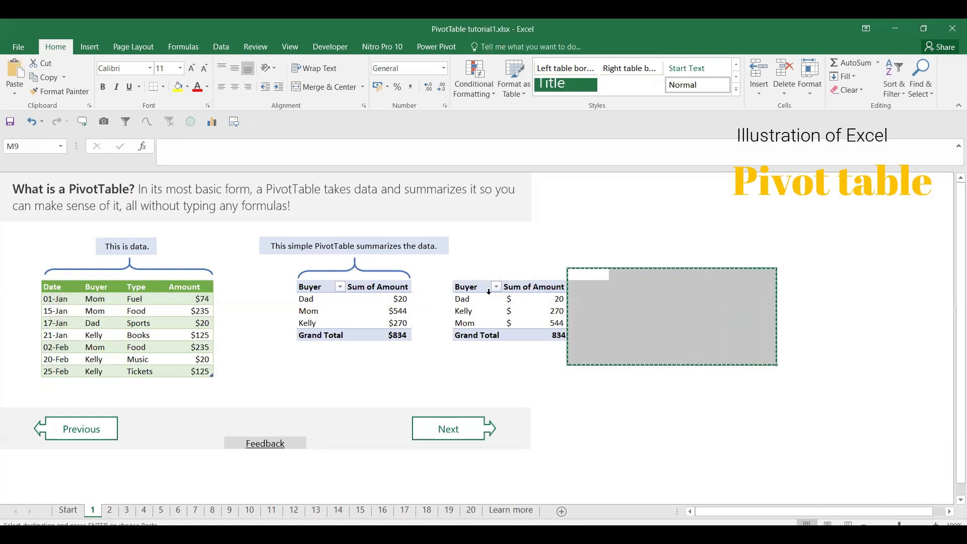
pyautogui.click(467, 291)
pyautogui.hotkey('ctrl', 'v')
pyautogui.click(620, 341)
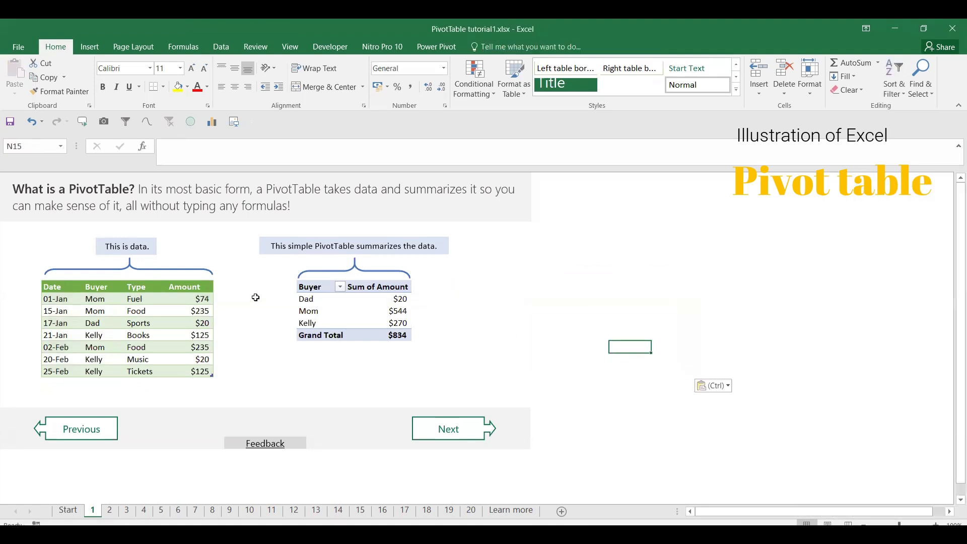
# Step: Create a PivotTable from the green expenses data table, placed on the existing worksheet at cell K10
pyautogui.moveTo(53, 287); pyautogui.dragTo(193, 374)
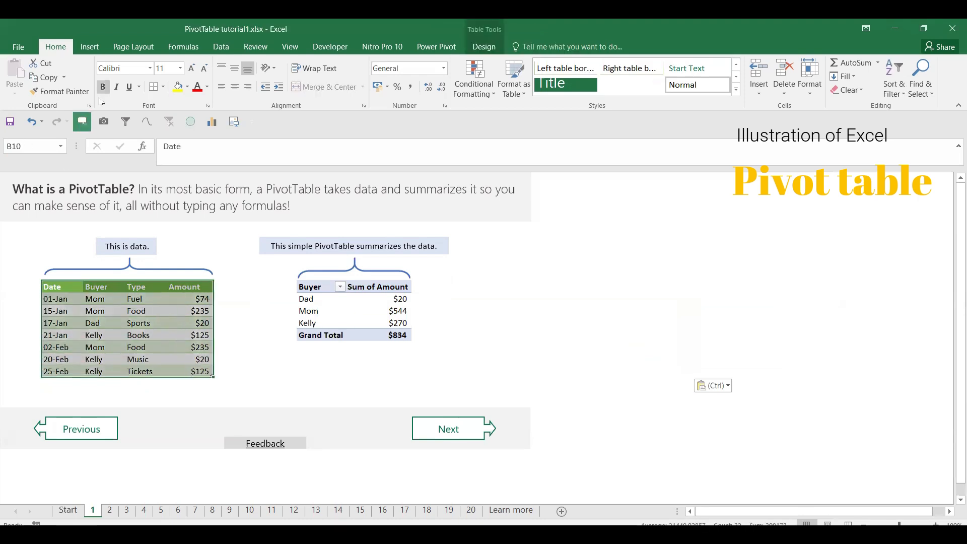
pyautogui.click(89, 46)
pyautogui.click(20, 76)
pyautogui.click(314, 245)
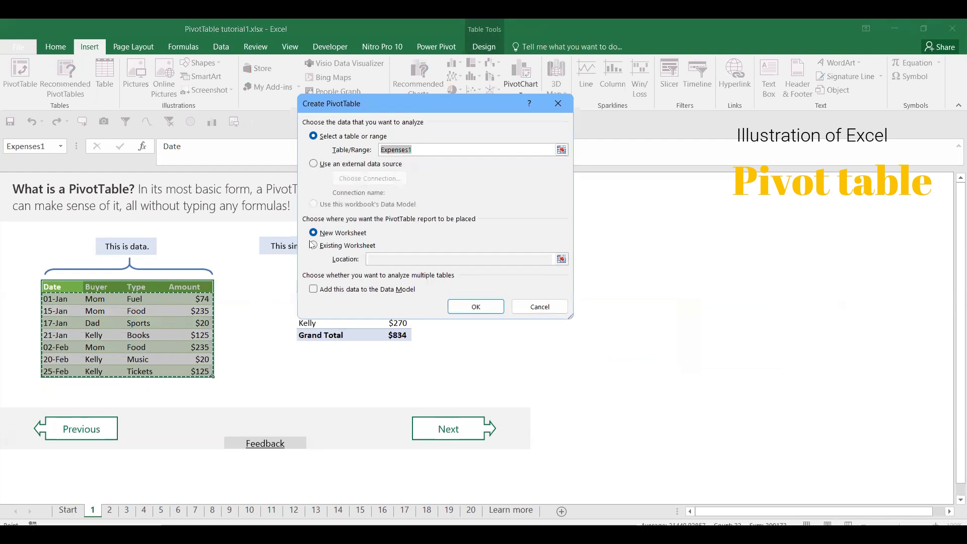
pyautogui.click(561, 259)
pyautogui.click(444, 286)
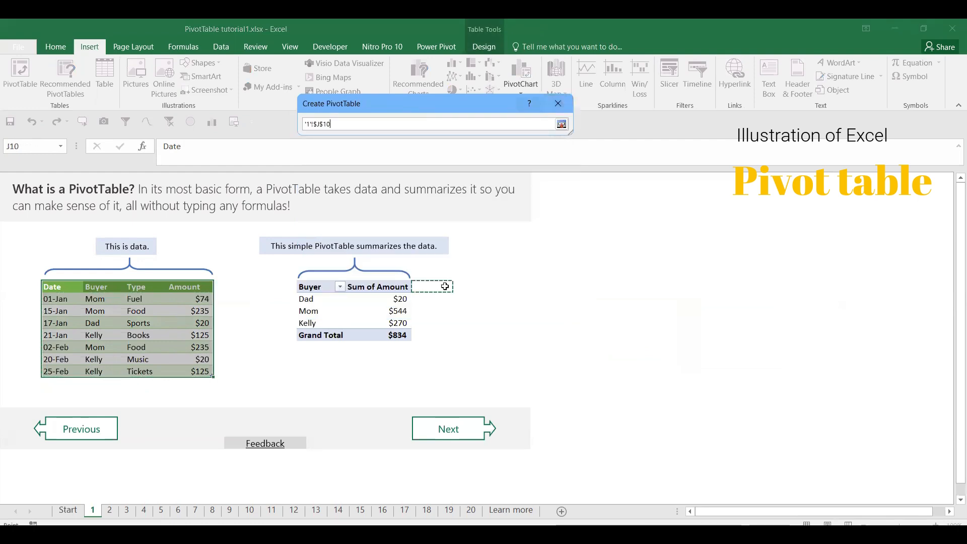
pyautogui.click(486, 287)
pyautogui.press('Return')
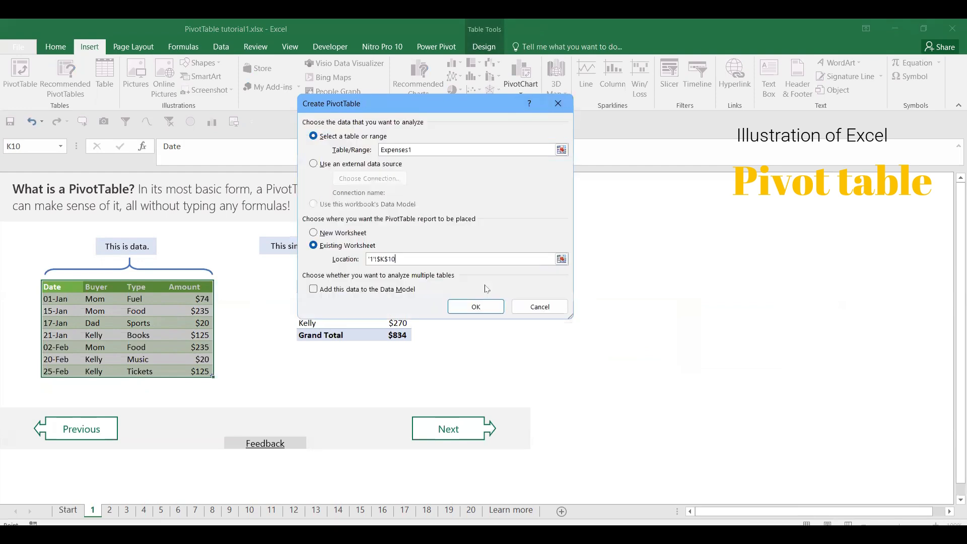
pyautogui.press('Return')
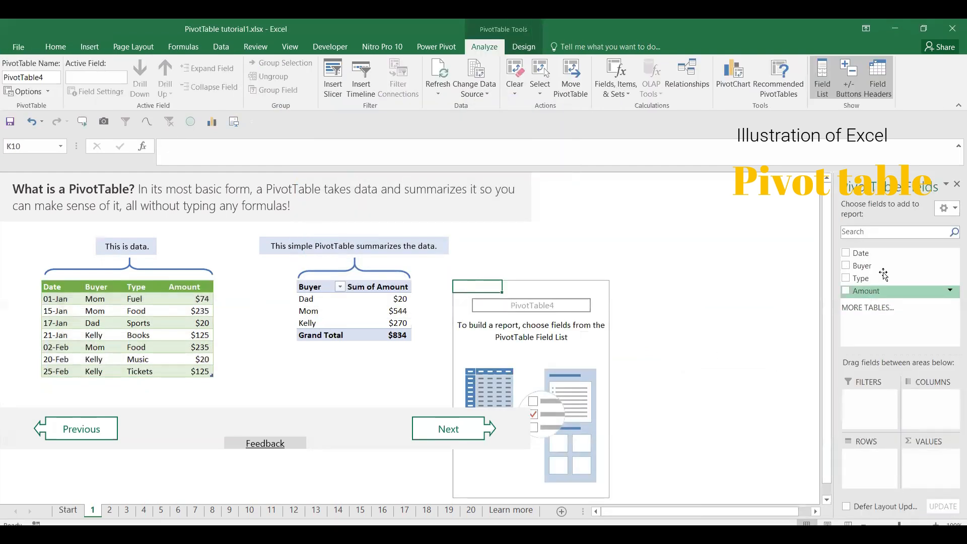
# Step: Lay out the new PivotTable with Buyer as rows and Amount as values, and rename its row header to Buyer
pyautogui.moveTo(879, 265); pyautogui.dragTo(872, 468)
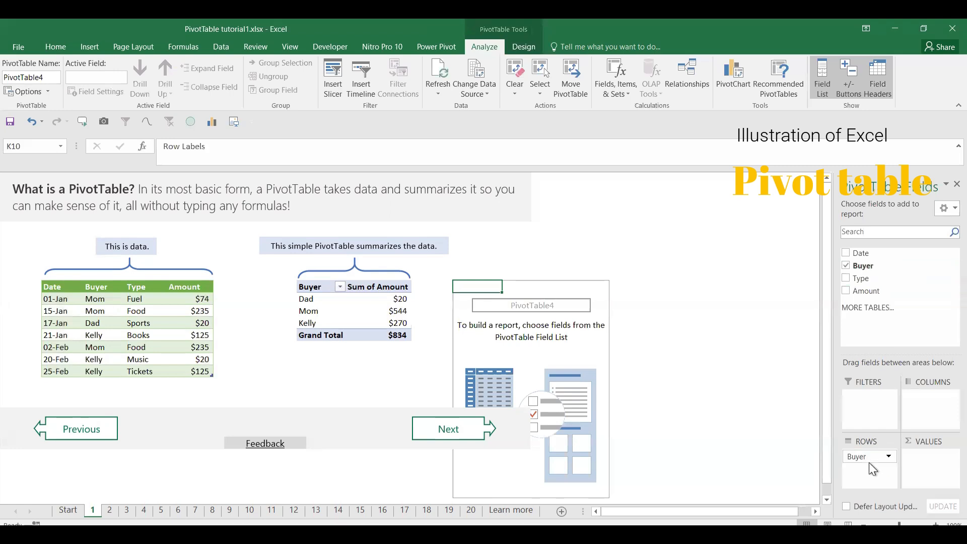
pyautogui.moveTo(886, 290); pyautogui.dragTo(930, 467)
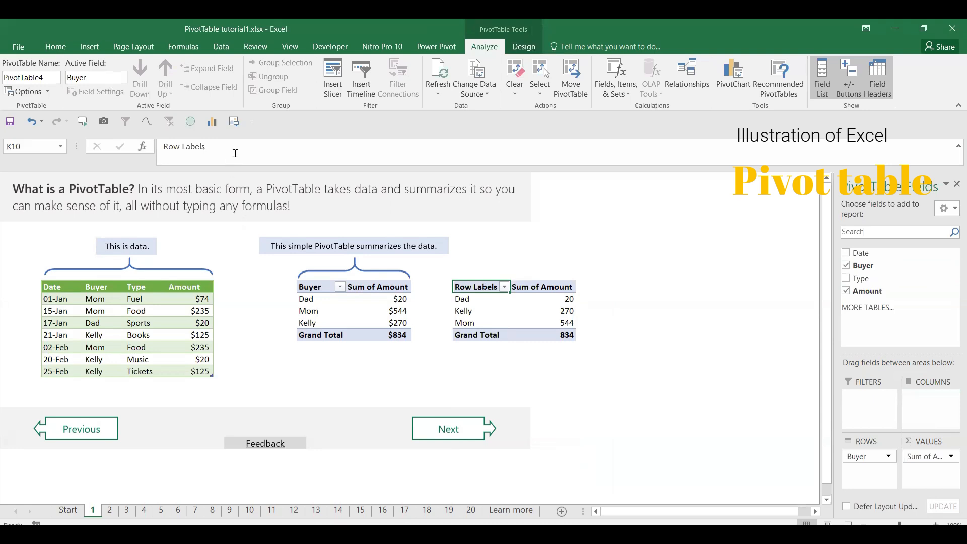
pyautogui.moveTo(235, 153); pyautogui.dragTo(123, 142)
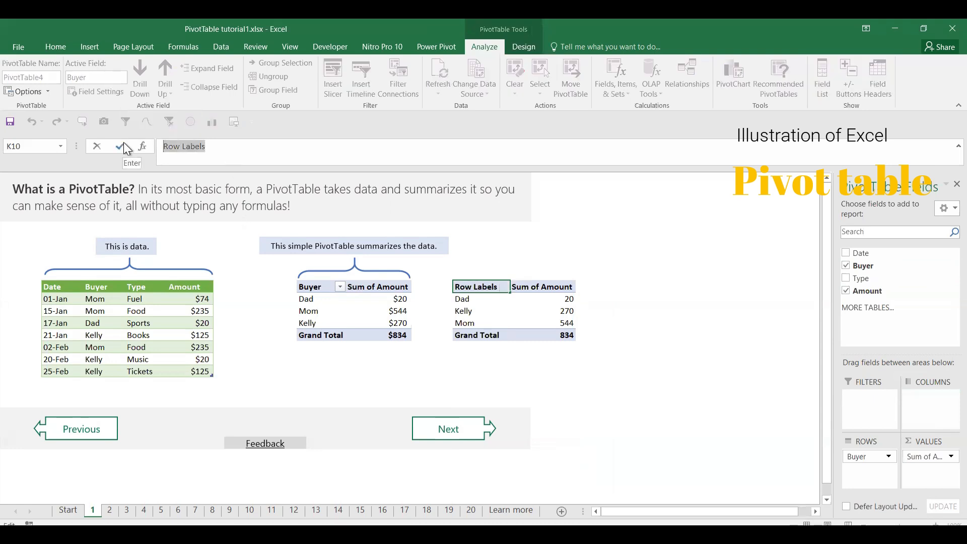
pyautogui.write('Buyer')
pyautogui.press('Return')
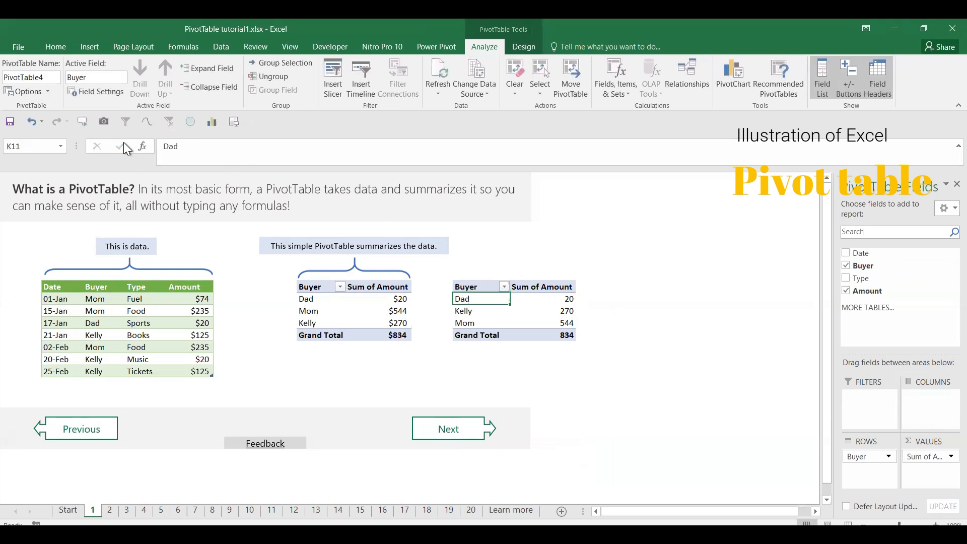
# Step: Format the new PivotTable's amounts, including the grand total, as $ English (United States) accounting without decimals
pyautogui.click(561, 299)
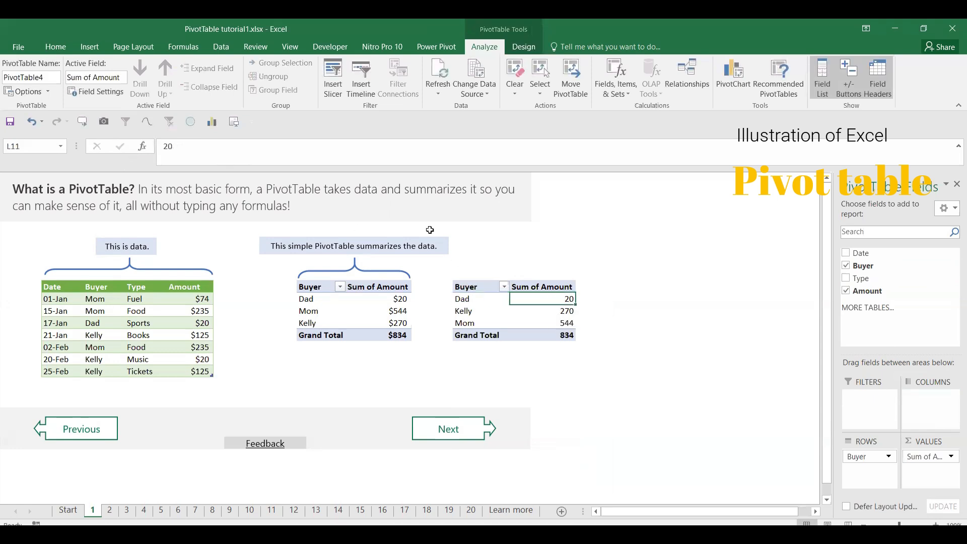
pyautogui.moveTo(532, 300); pyautogui.dragTo(537, 335)
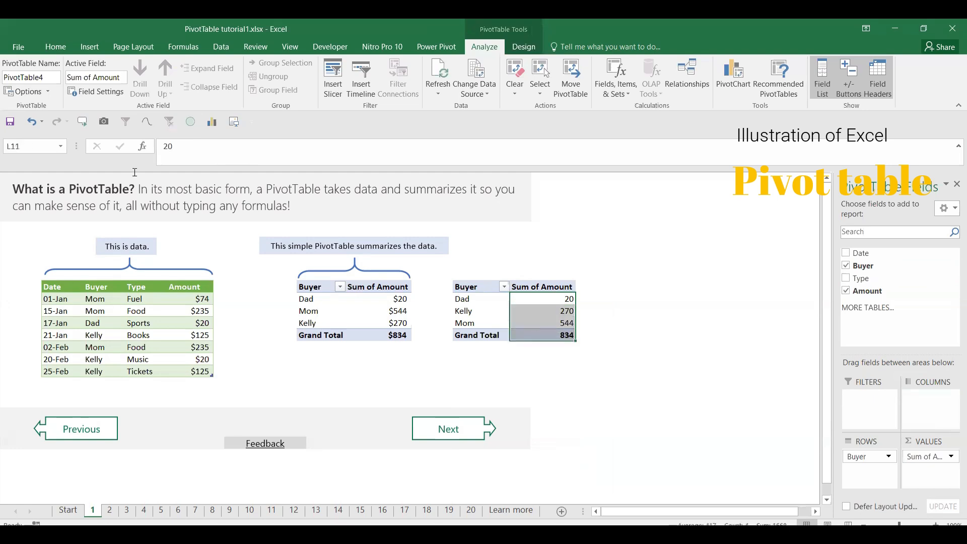
pyautogui.click(58, 47)
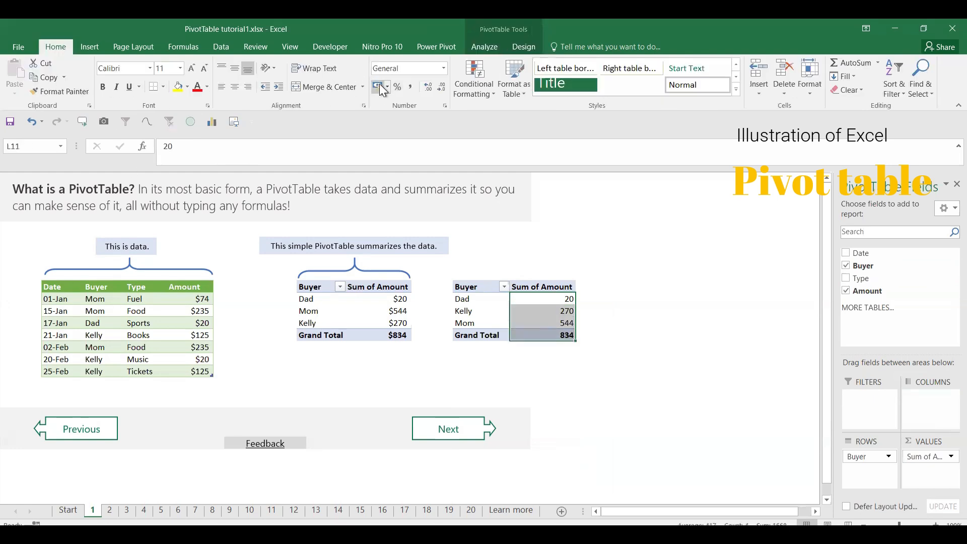
pyautogui.click(386, 87)
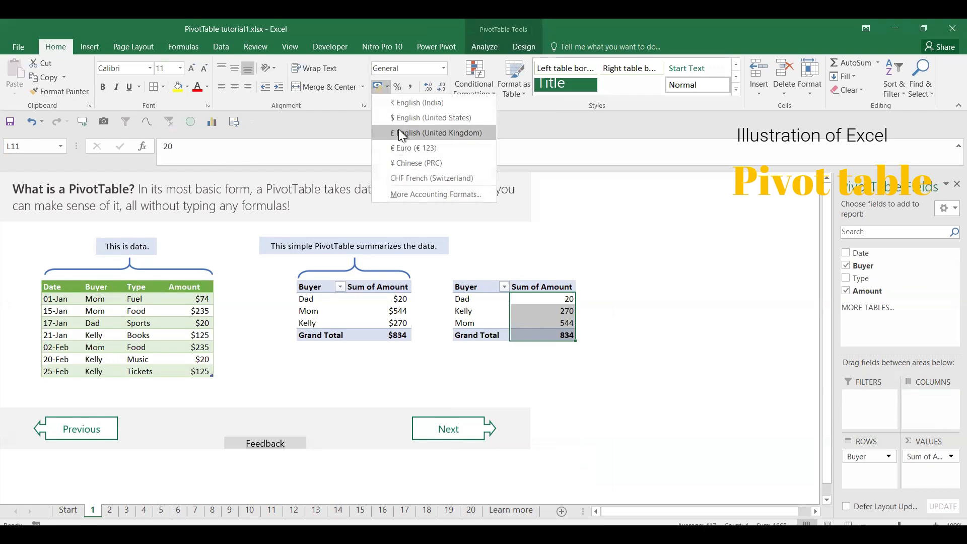
pyautogui.click(397, 120)
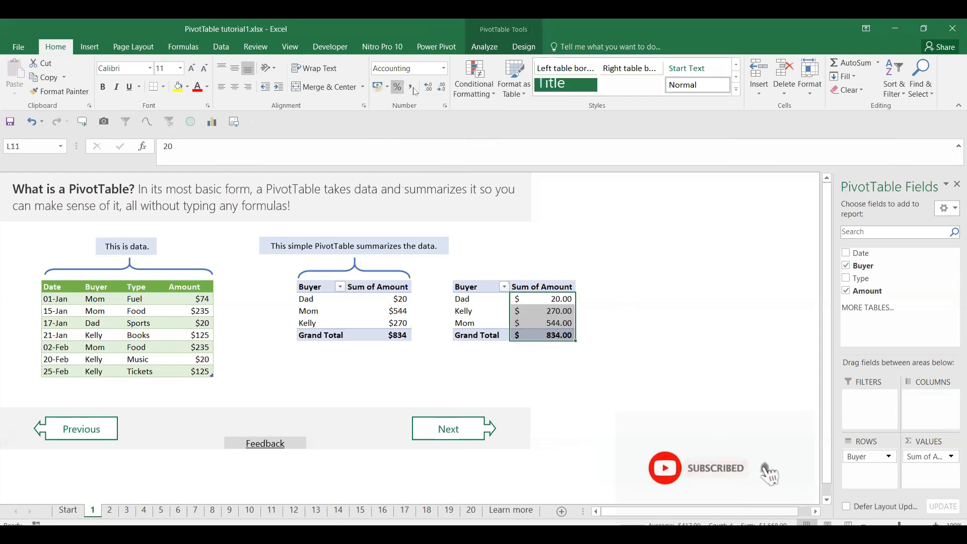
pyautogui.click(442, 87)
pyautogui.click(441, 87)
pyautogui.click(677, 358)
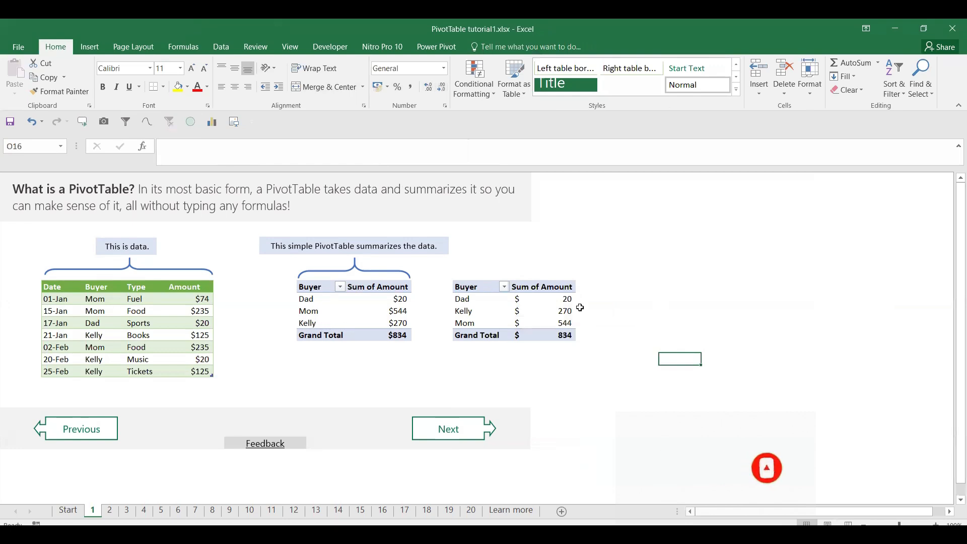
# Step: Sort the original PivotTable's Sum of Amount values from largest to smallest
pyautogui.click(400, 300)
pyautogui.rightClick(400, 300)
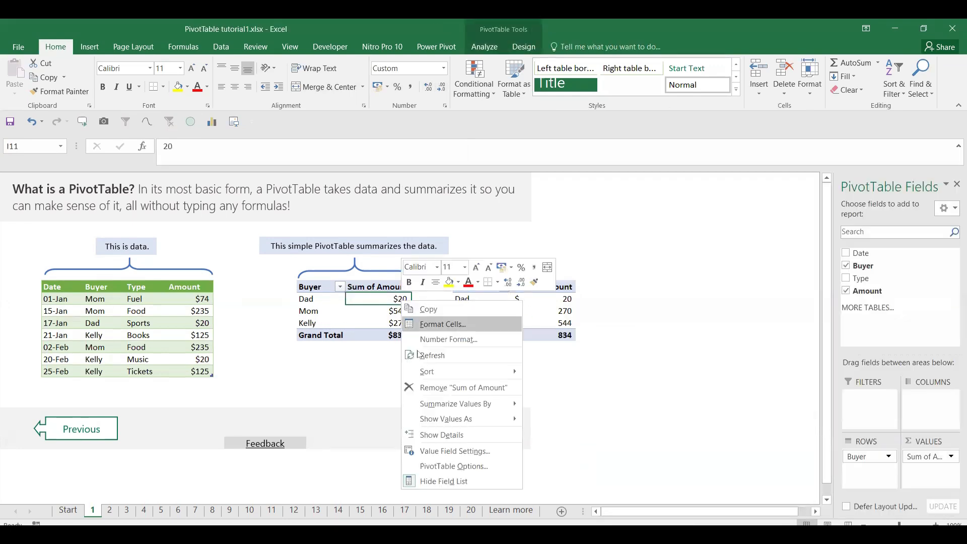
pyautogui.moveTo(434, 371)
pyautogui.click(549, 374)
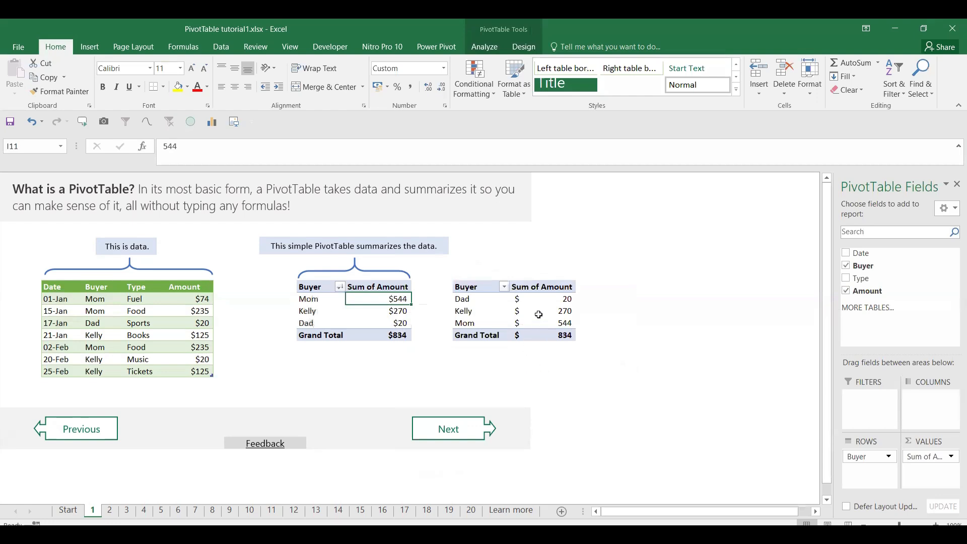
# Step: Sort the new PivotTable's Sum of Amount values from largest to smallest
pyautogui.click(561, 301)
pyautogui.rightClick(561, 300)
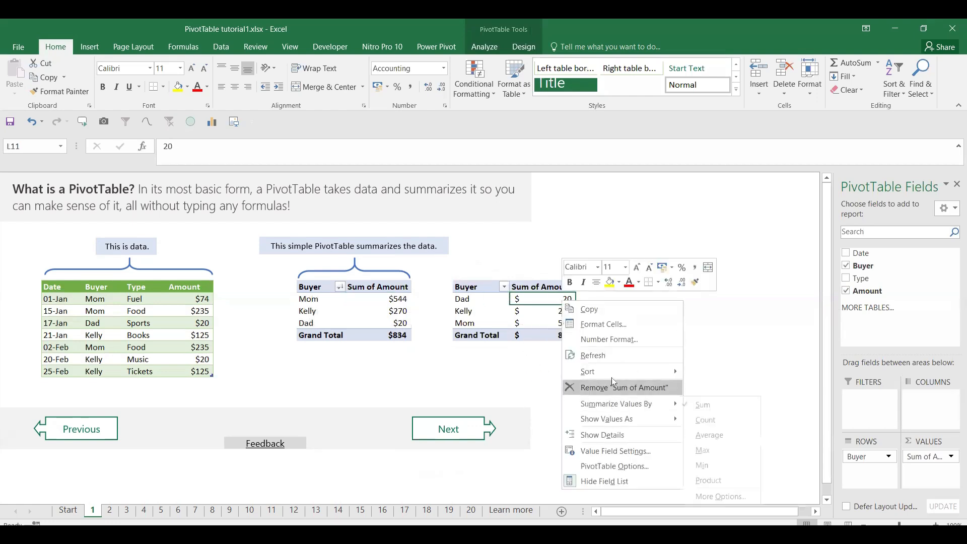
pyautogui.moveTo(604, 371)
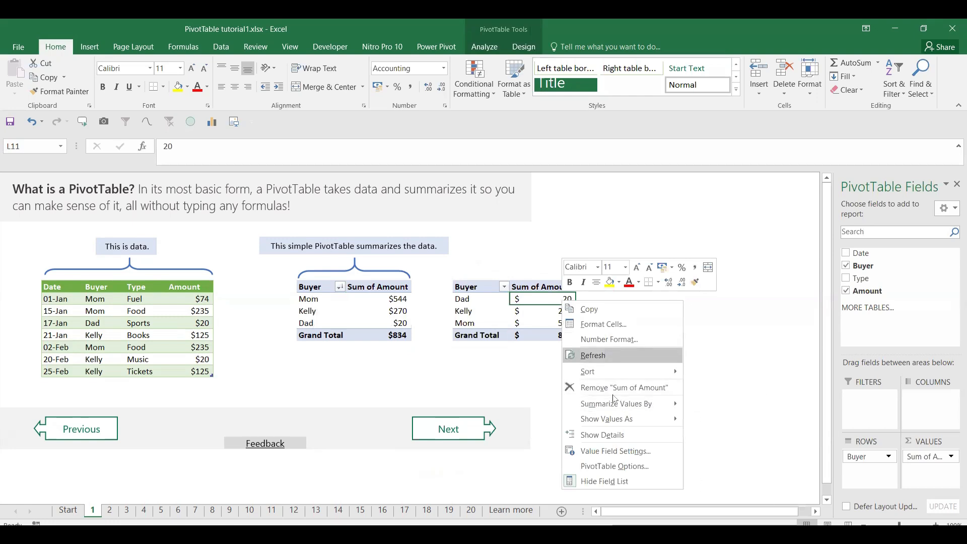
pyautogui.moveTo(618, 426)
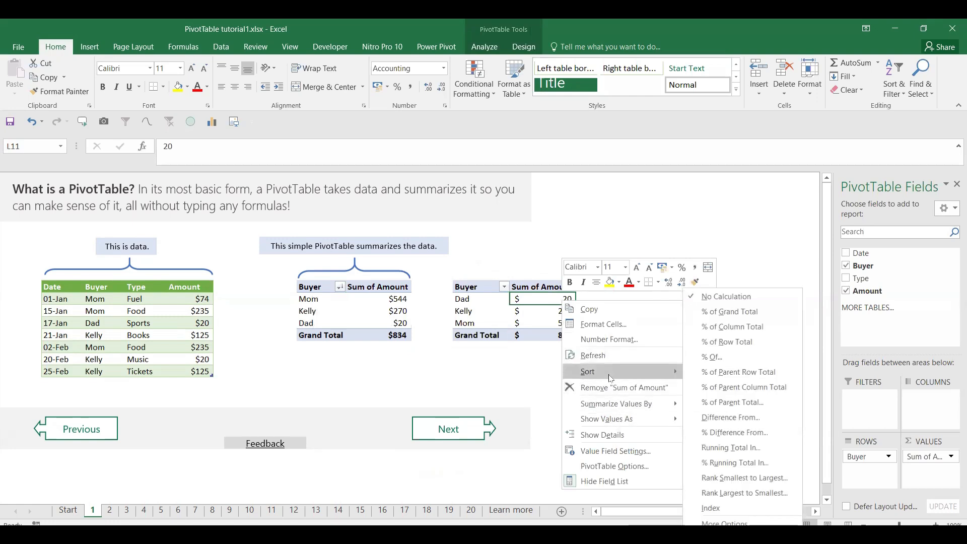
pyautogui.click(725, 386)
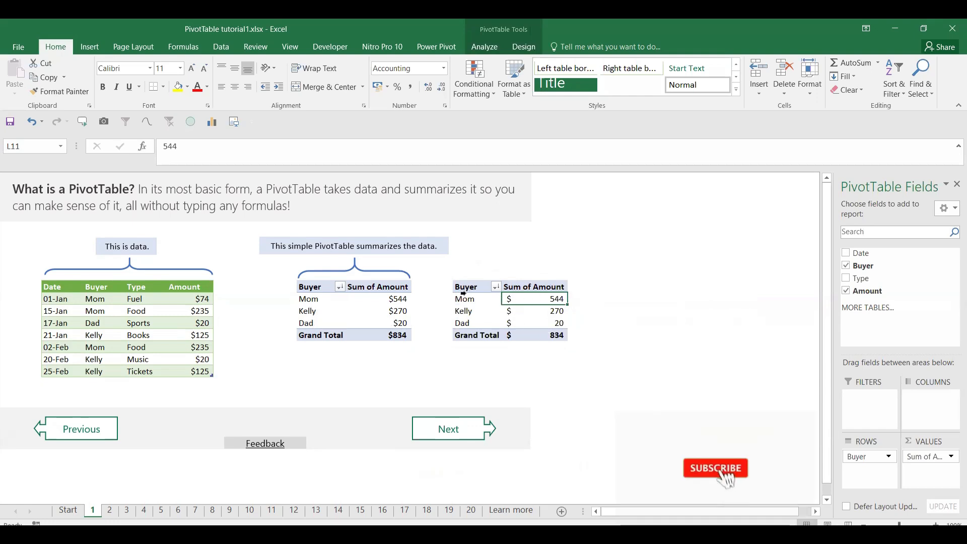
pyautogui.moveTo(466, 286); pyautogui.dragTo(562, 335)
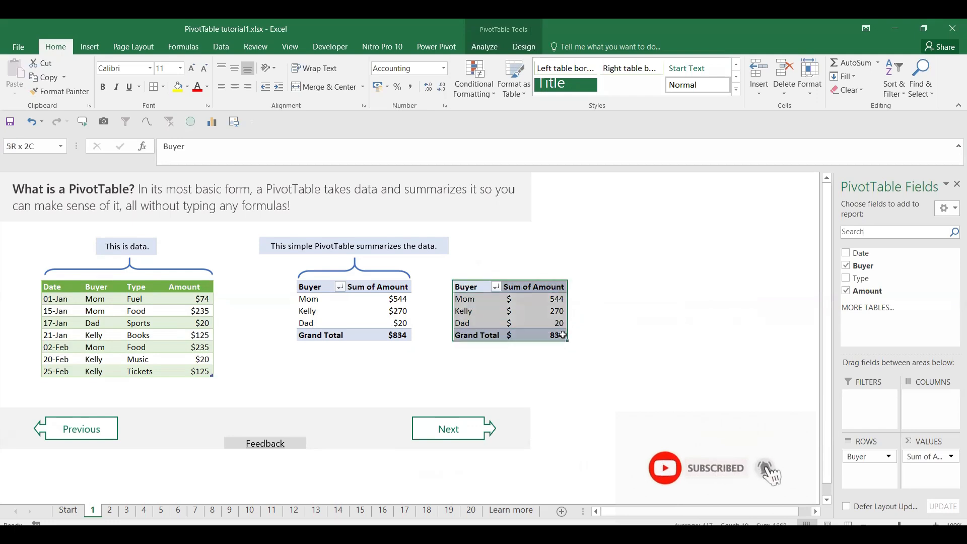
pyautogui.click(555, 312)
pyautogui.moveTo(534, 287); pyautogui.dragTo(553, 323)
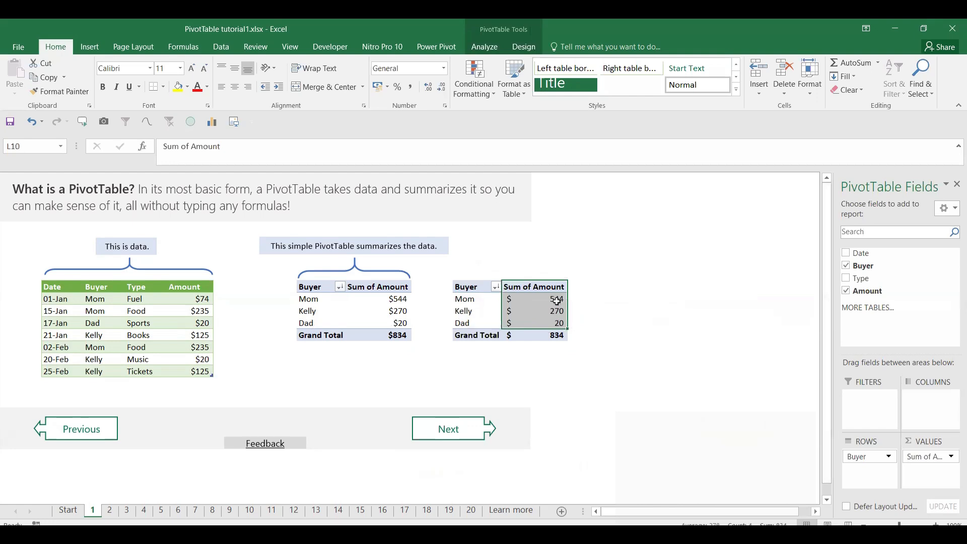
pyautogui.click(556, 300)
pyautogui.rightClick(556, 300)
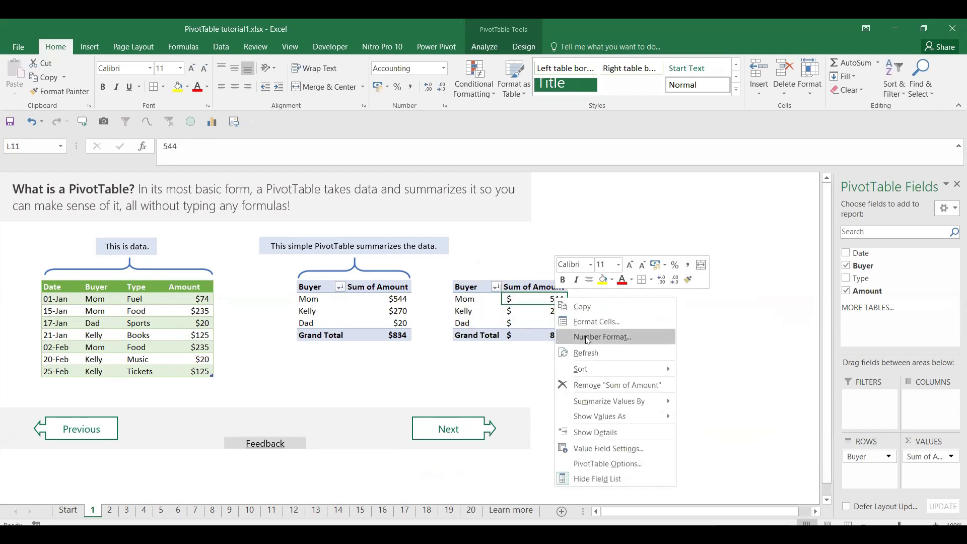
pyautogui.press('Escape')
# Step: Add Amount to the new PivotTable's values a second time and show that column as % of Row Total
pyautogui.moveTo(866, 291); pyautogui.dragTo(928, 469)
pyautogui.rightClick(617, 298)
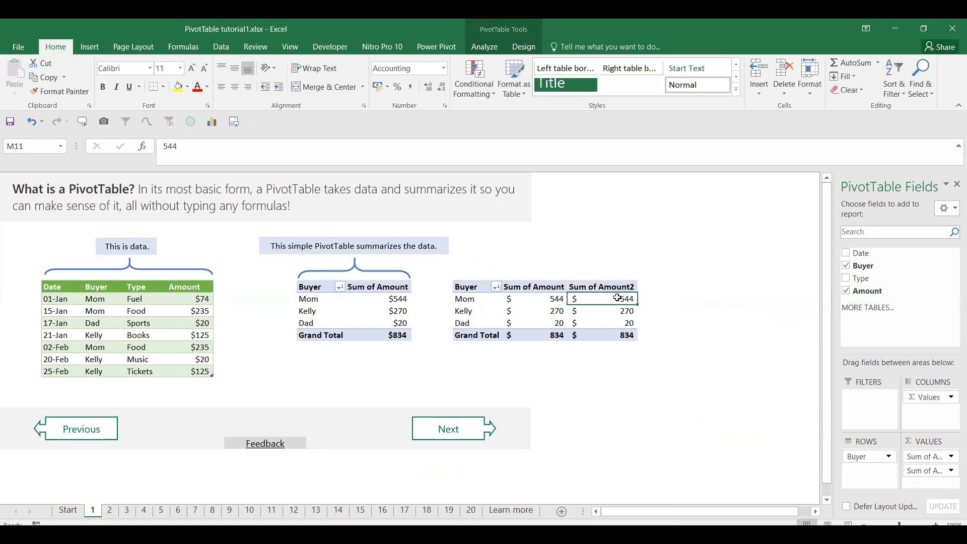
pyautogui.moveTo(665, 401)
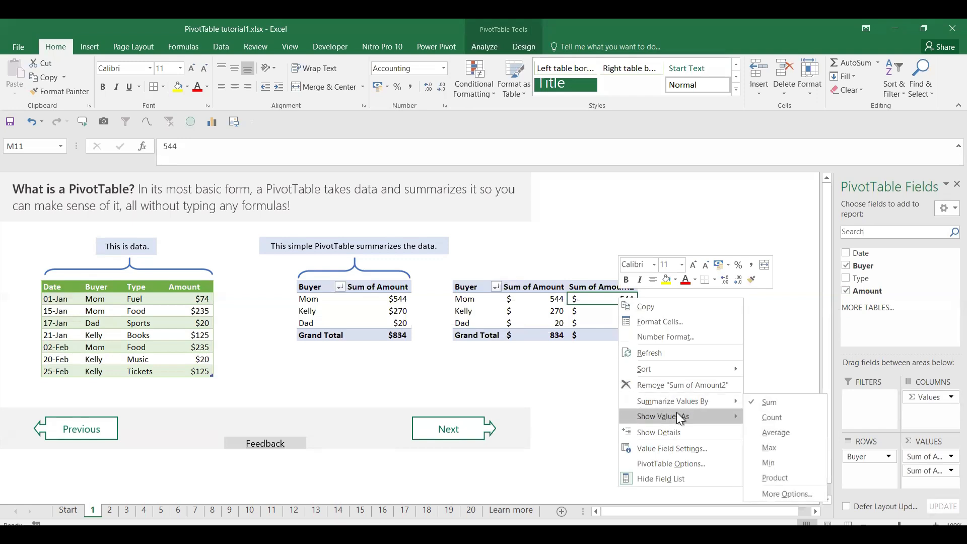
pyautogui.click(786, 342)
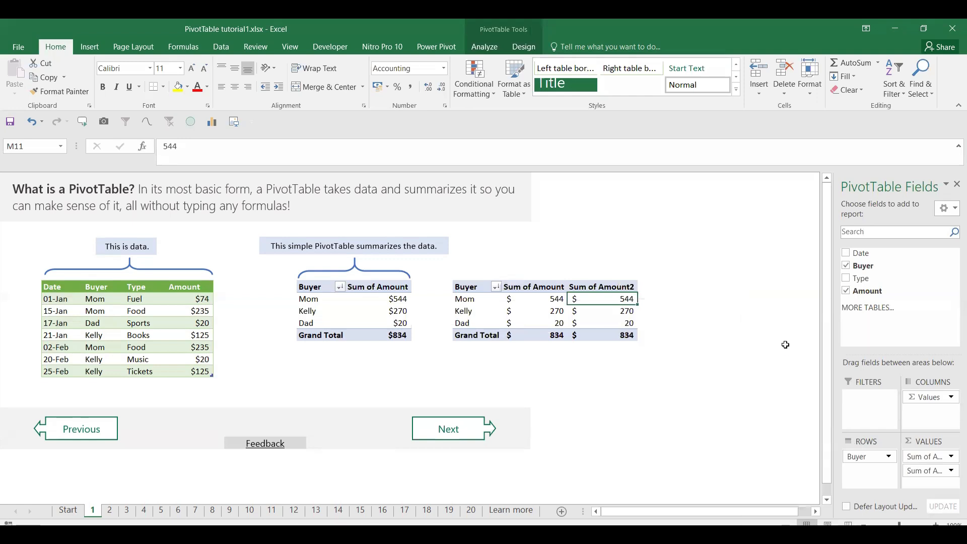
# Step: Show the second amount column's values as % of Parent Row Total
pyautogui.rightClick(615, 305)
pyautogui.moveTo(678, 401)
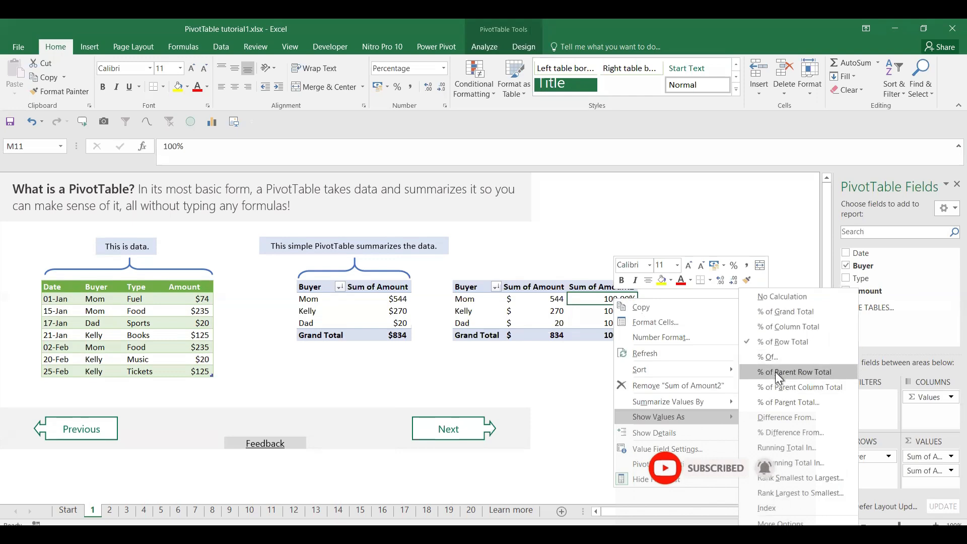
pyautogui.click(776, 372)
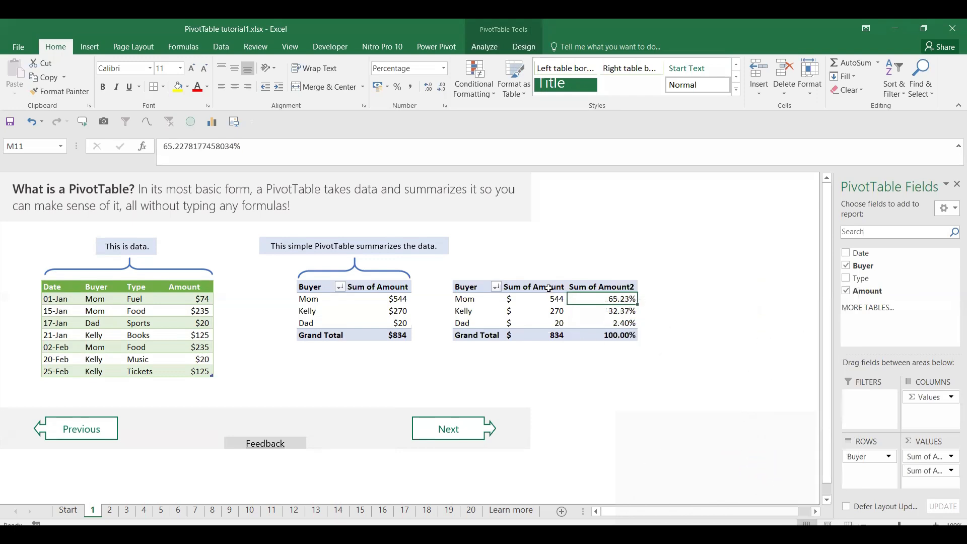
# Step: Center both value columns of the new PivotTable horizontally and align them to the middle vertically
pyautogui.moveTo(527, 288); pyautogui.dragTo(624, 334)
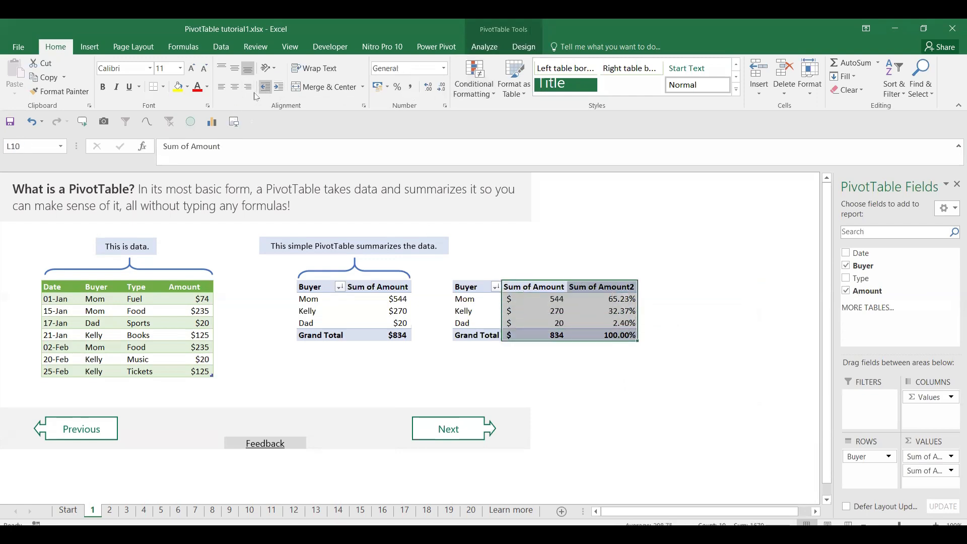
pyautogui.click(234, 86)
pyautogui.click(231, 69)
# Step: Apply the whole-number percent style to the second amount column, including its grand total
pyautogui.moveTo(598, 294); pyautogui.dragTo(602, 335)
pyautogui.click(402, 91)
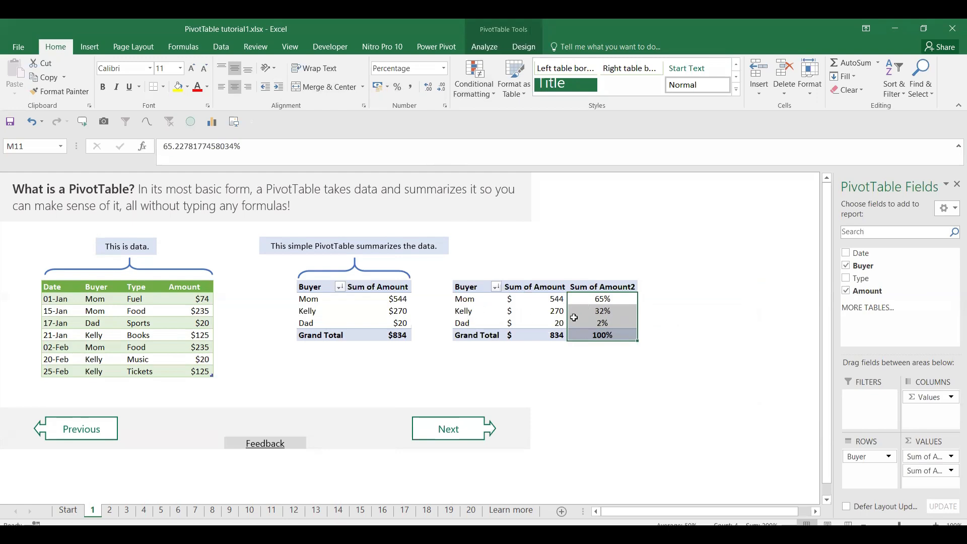
pyautogui.click(602, 324)
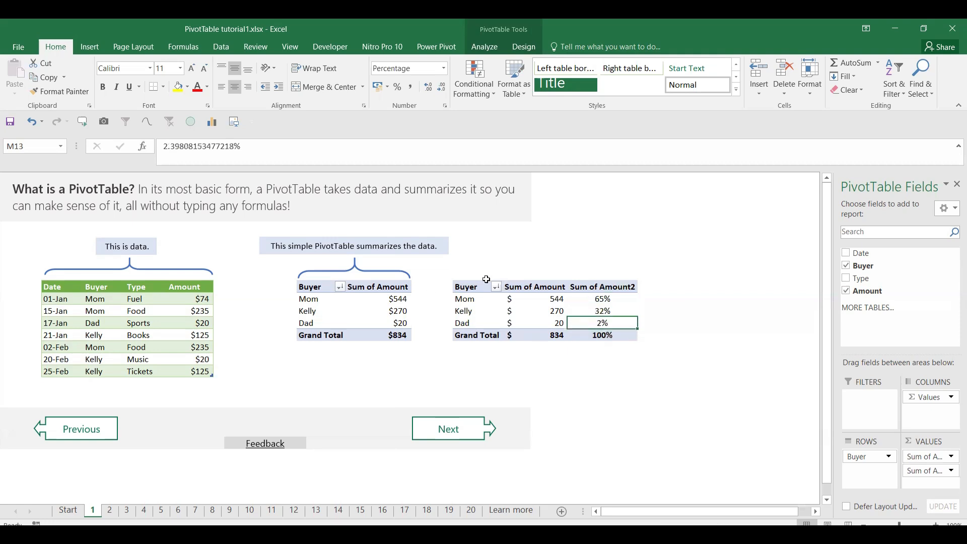
# Step: Rename the header of the new PivotTable's second amount column to %
pyautogui.click(582, 287)
pyautogui.tripleClick(209, 146)
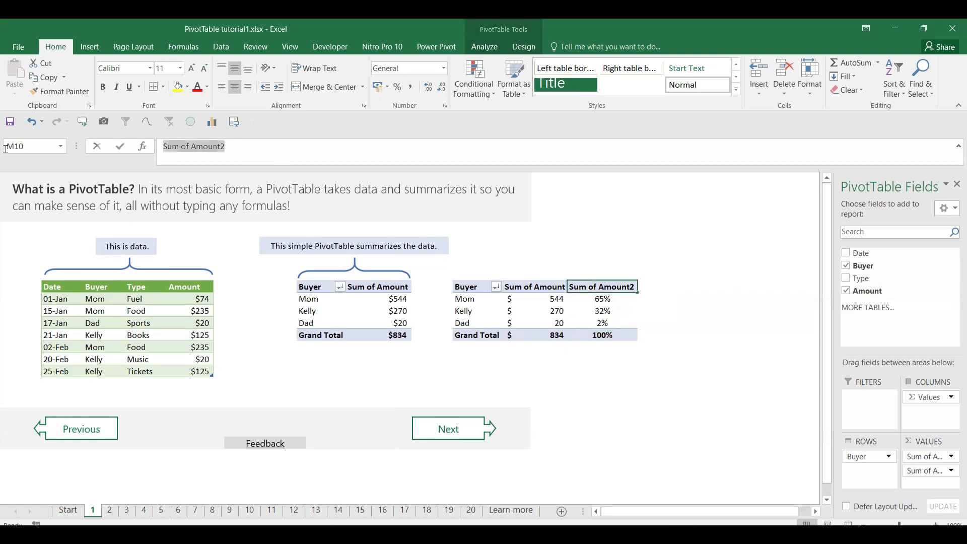
pyautogui.write('%')
pyautogui.press('Return')
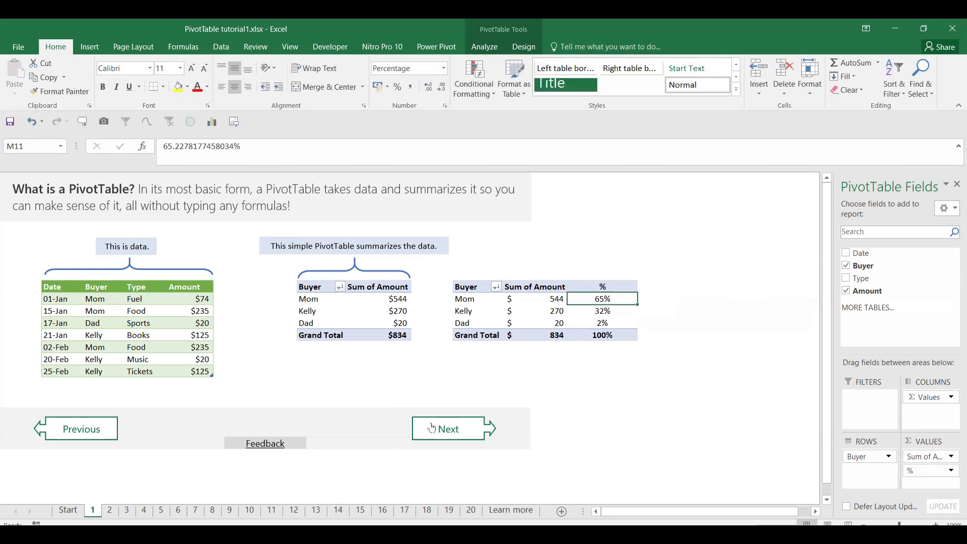
# Step: Go to sheet 2 and bring up the field layout of its more sophisticated PivotTable
pyautogui.click(455, 433)
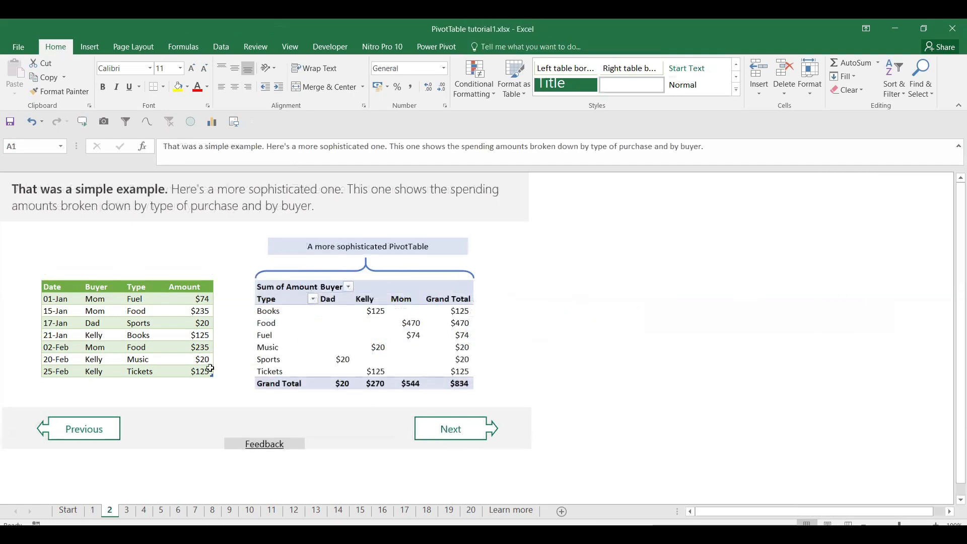
pyautogui.click(92, 511)
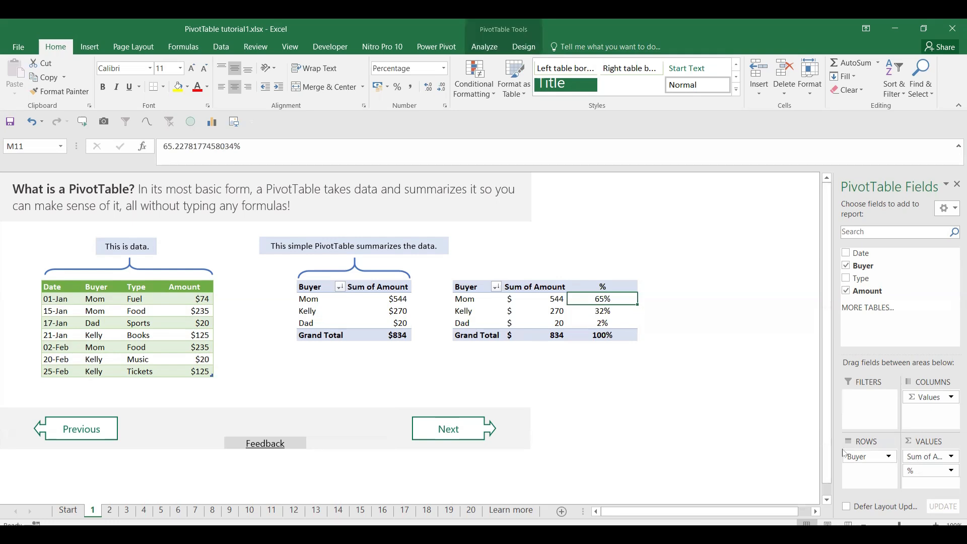
pyautogui.click(108, 510)
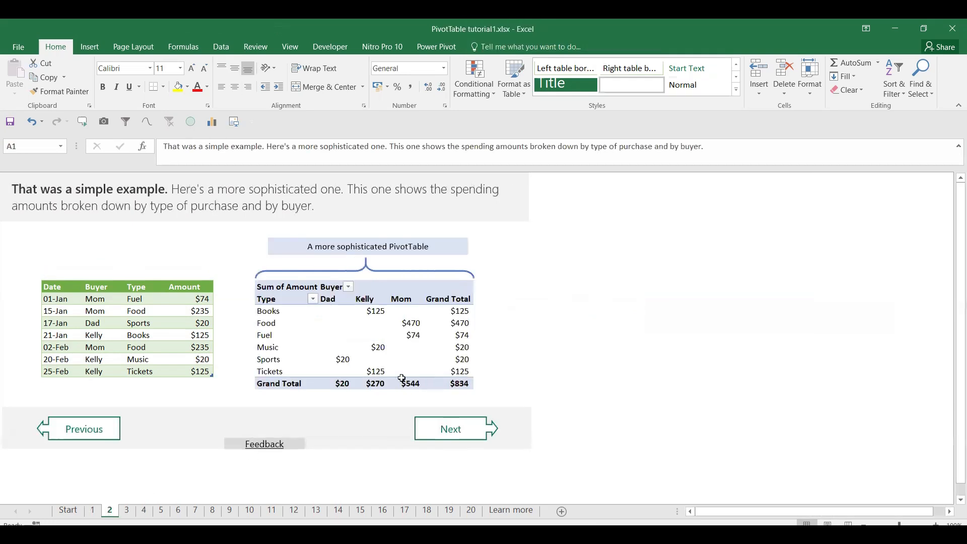
pyautogui.click(403, 311)
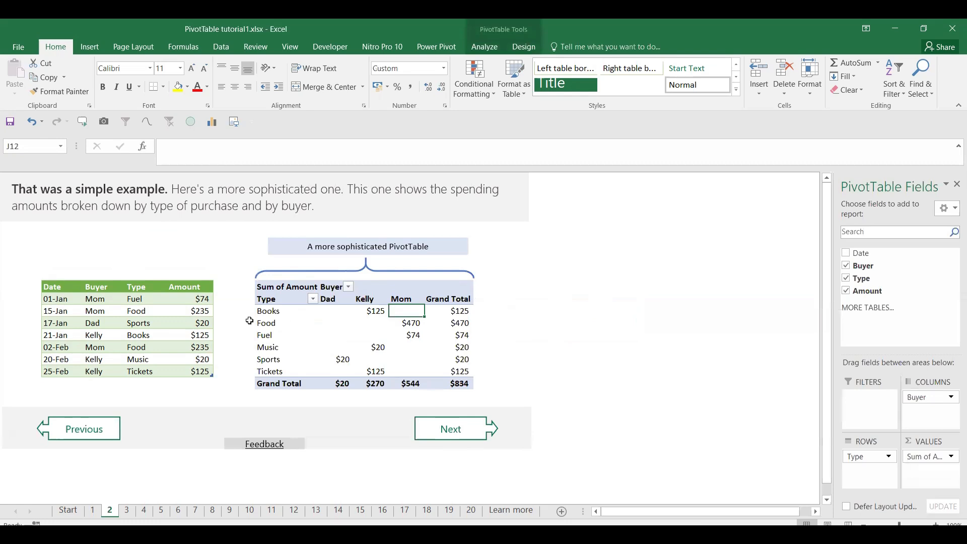
# Step: Create a PivotTable from the Expenses2 table on the existing worksheet, placed at cell M10 of sheet 2
pyautogui.moveTo(62, 290); pyautogui.dragTo(201, 371)
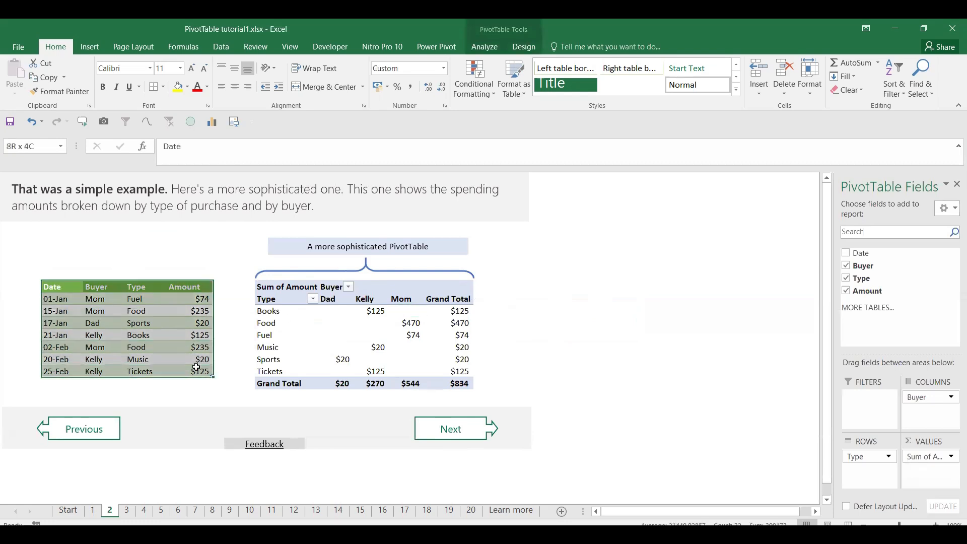
pyautogui.click(88, 46)
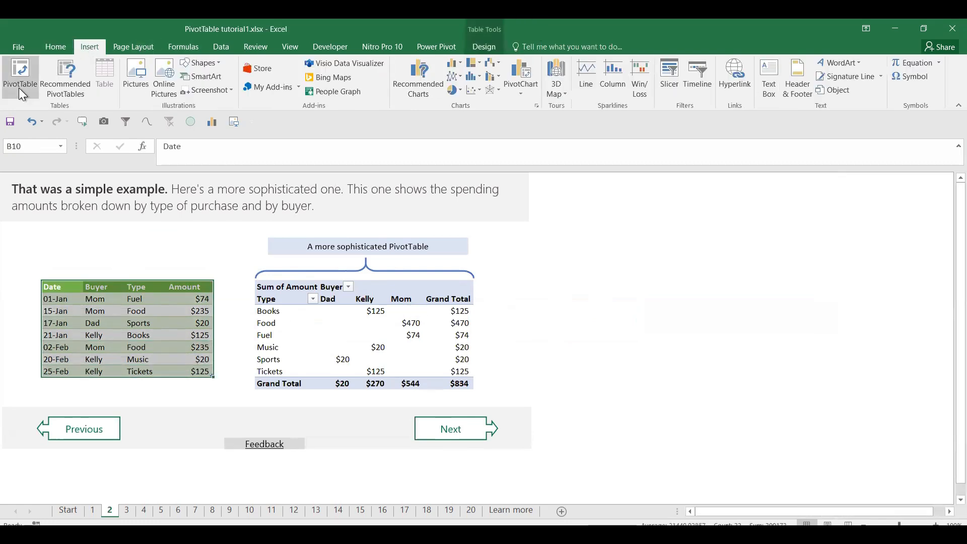
pyautogui.click(18, 85)
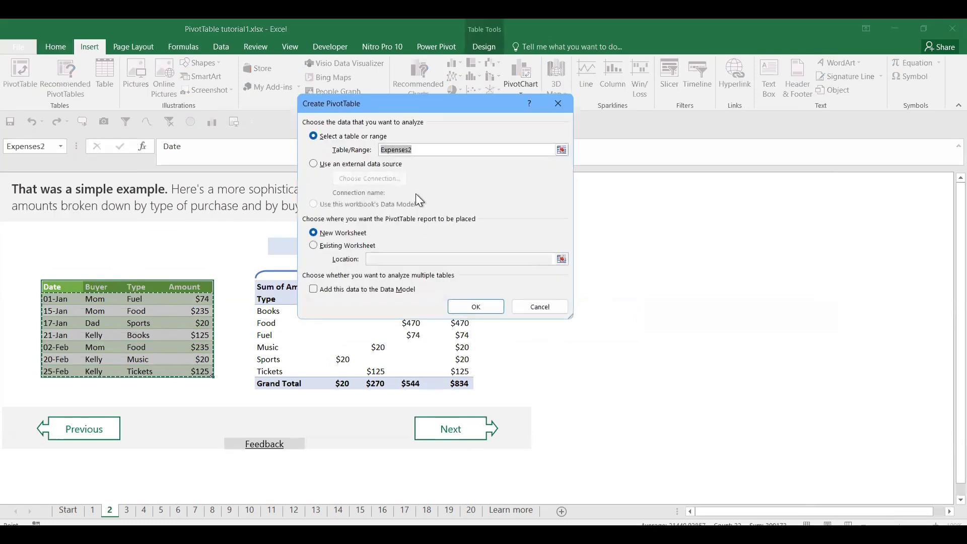
pyautogui.click(320, 245)
pyautogui.click(476, 306)
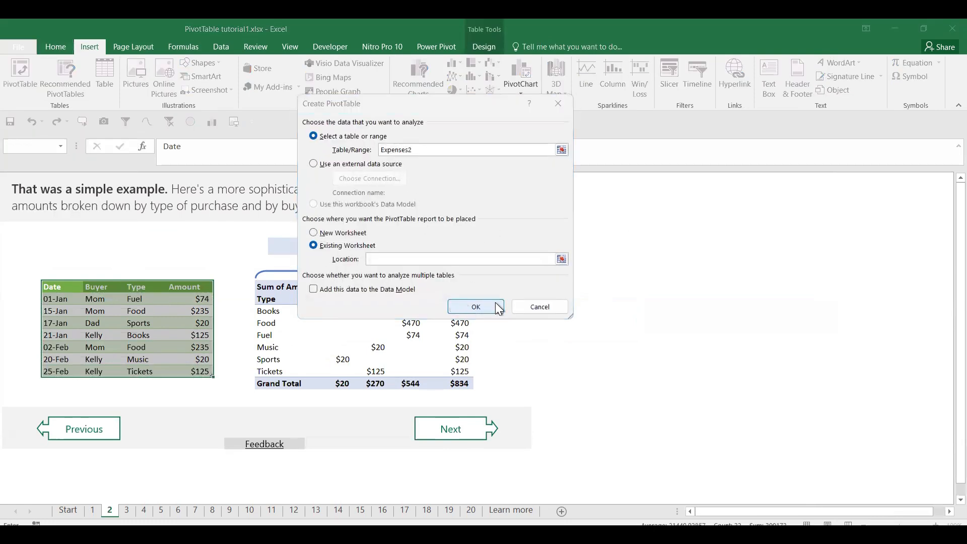
pyautogui.click(484, 316)
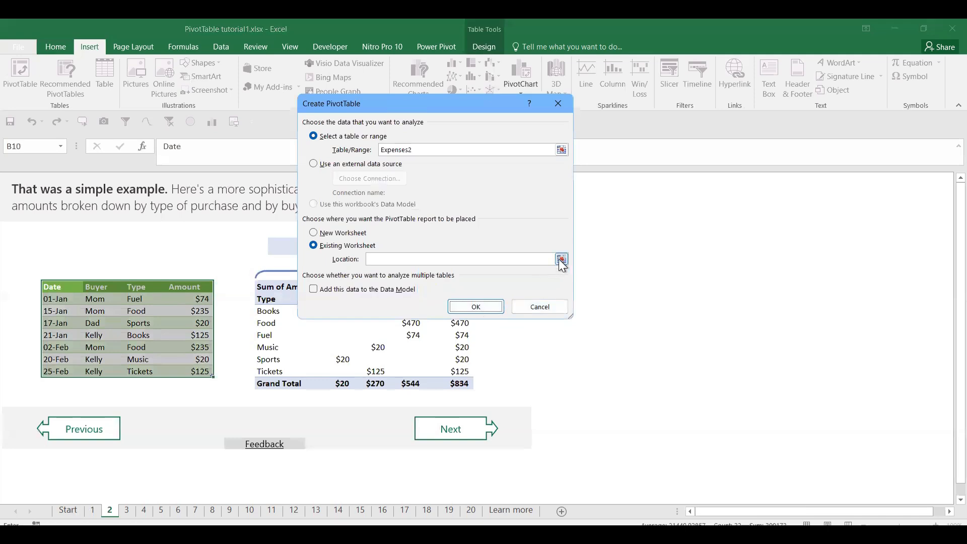
pyautogui.click(562, 259)
pyautogui.click(521, 288)
pyautogui.click(544, 286)
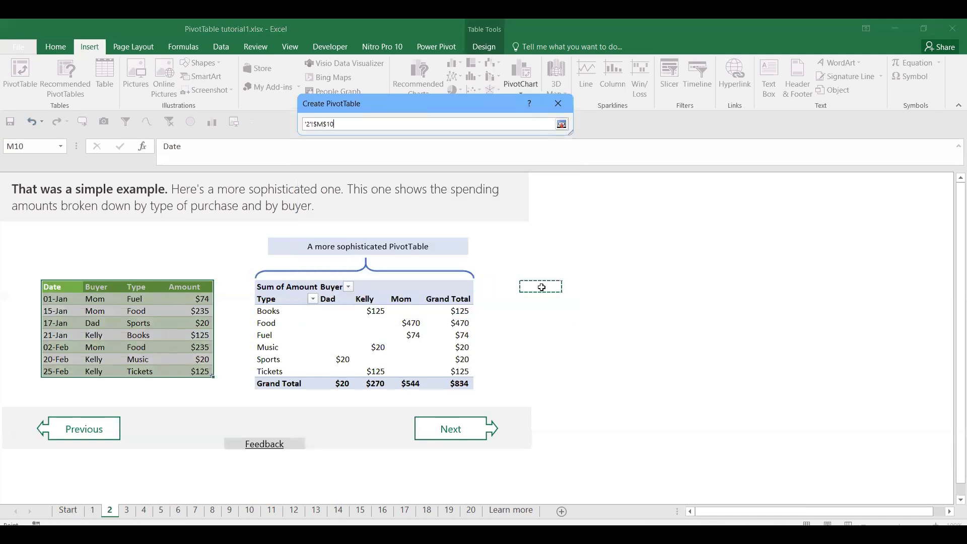
pyautogui.press('Return')
pyautogui.press('Return')
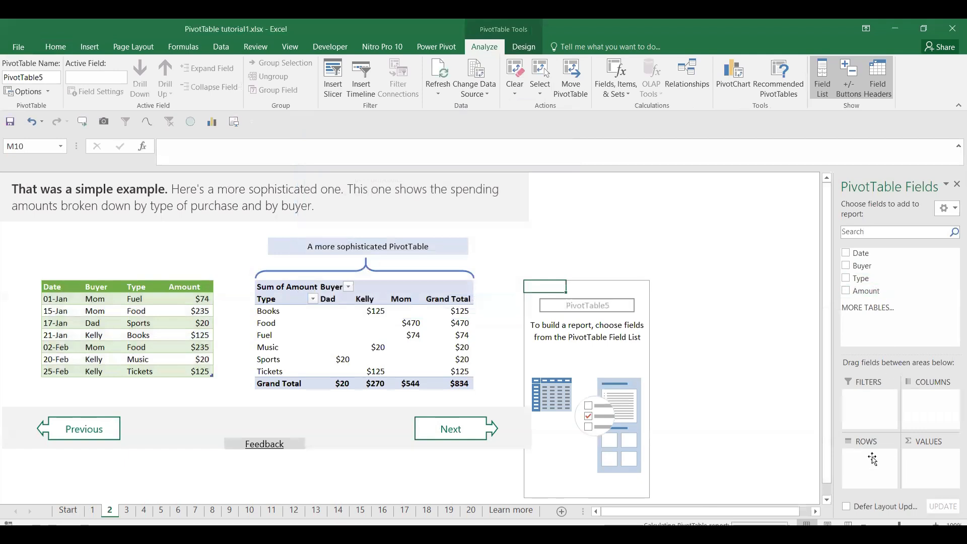
# Step: Lay out the new PivotTable with Type as rows, Buyer as columns and Amount as summed values
pyautogui.moveTo(872, 459); pyautogui.dragTo(870, 458)
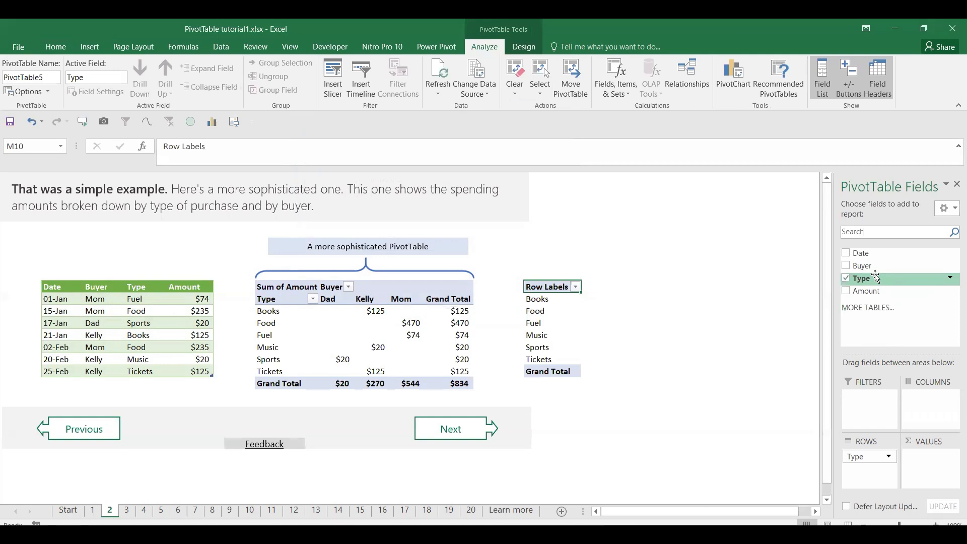
pyautogui.moveTo(886, 267); pyautogui.dragTo(934, 404)
pyautogui.moveTo(887, 267); pyautogui.dragTo(901, 289)
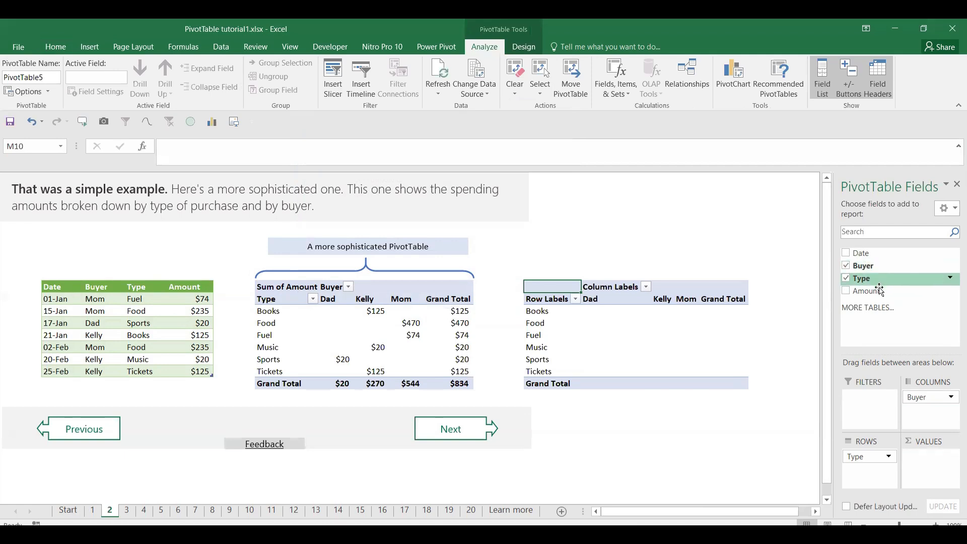
pyautogui.moveTo(882, 292); pyautogui.dragTo(942, 488)
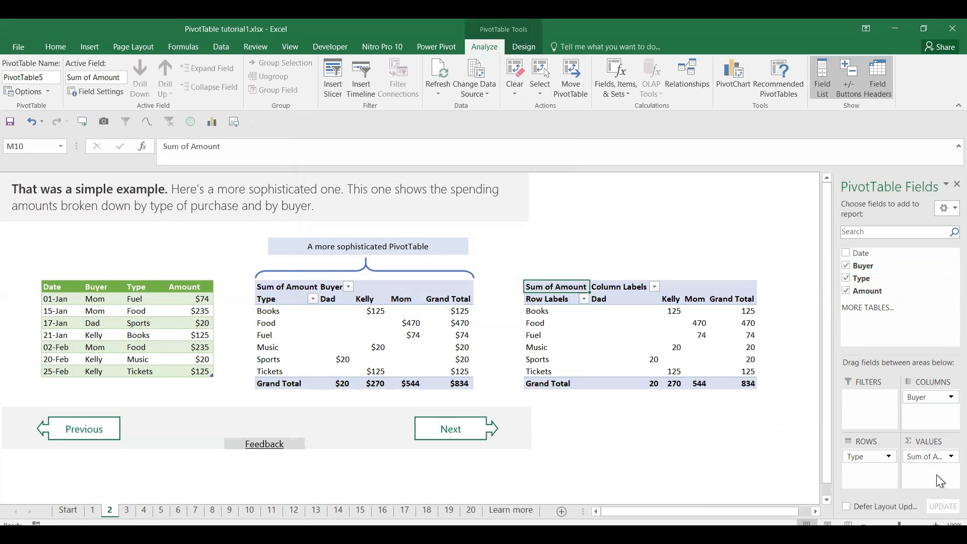
# Step: Center all amounts of the new PivotTable, including grand totals, and format them as whole dollars
pyautogui.moveTo(598, 312); pyautogui.dragTo(752, 384)
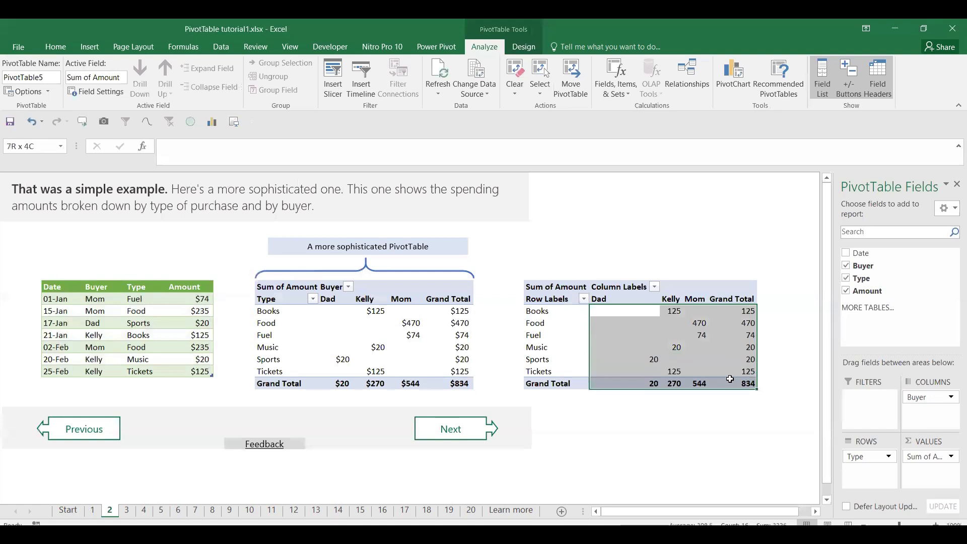
pyautogui.click(58, 45)
pyautogui.click(235, 87)
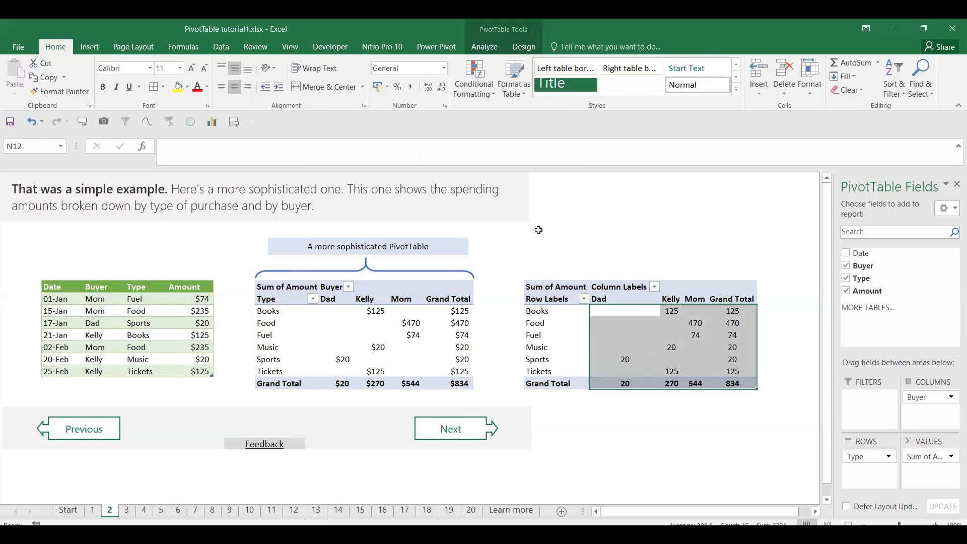
pyautogui.click(378, 86)
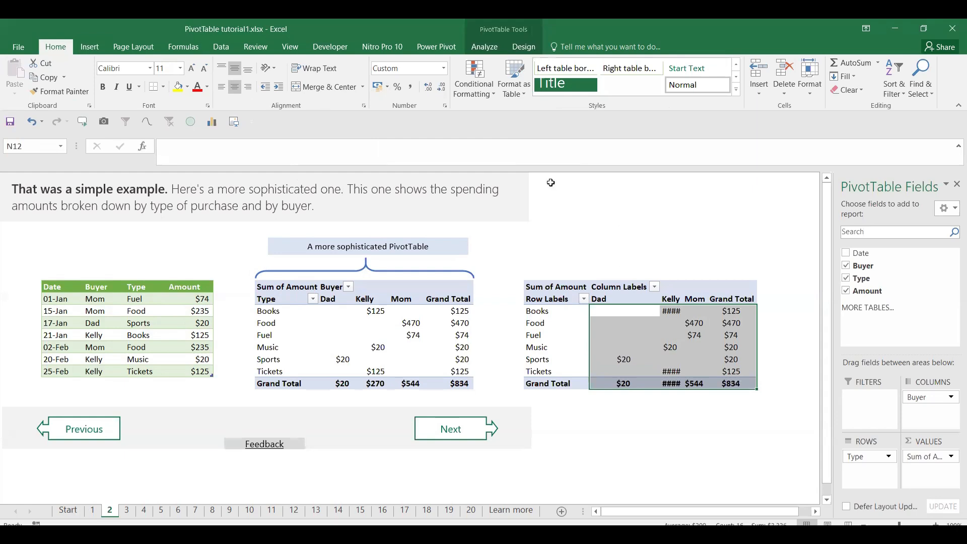
# Step: Show the worksheet's gridlines and headings, and autofit the width of column O
pyautogui.press('Right')
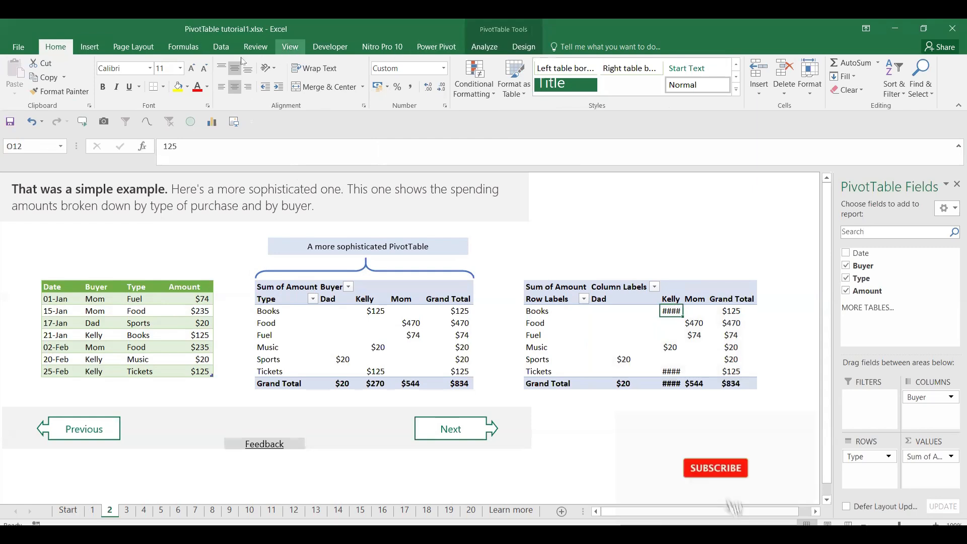
pyautogui.click(290, 47)
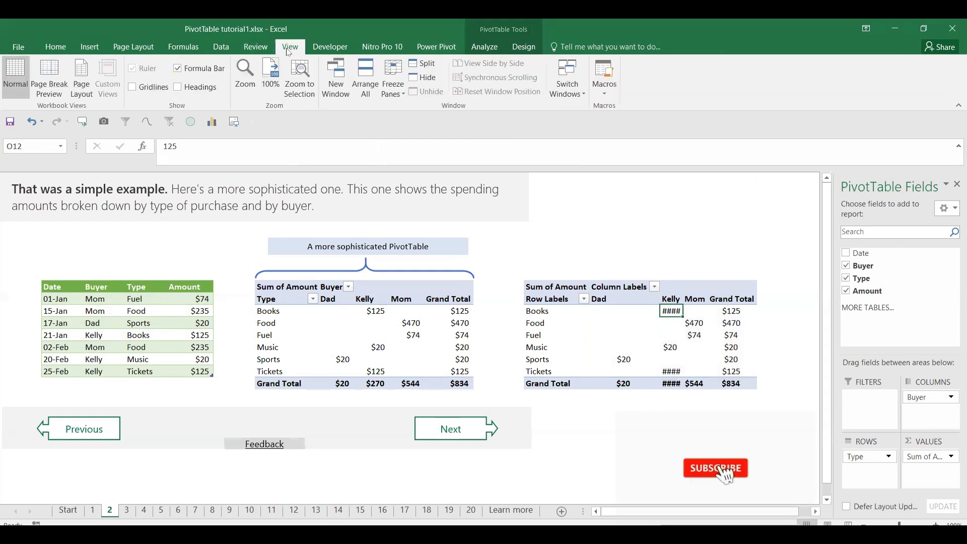
pyautogui.click(135, 90)
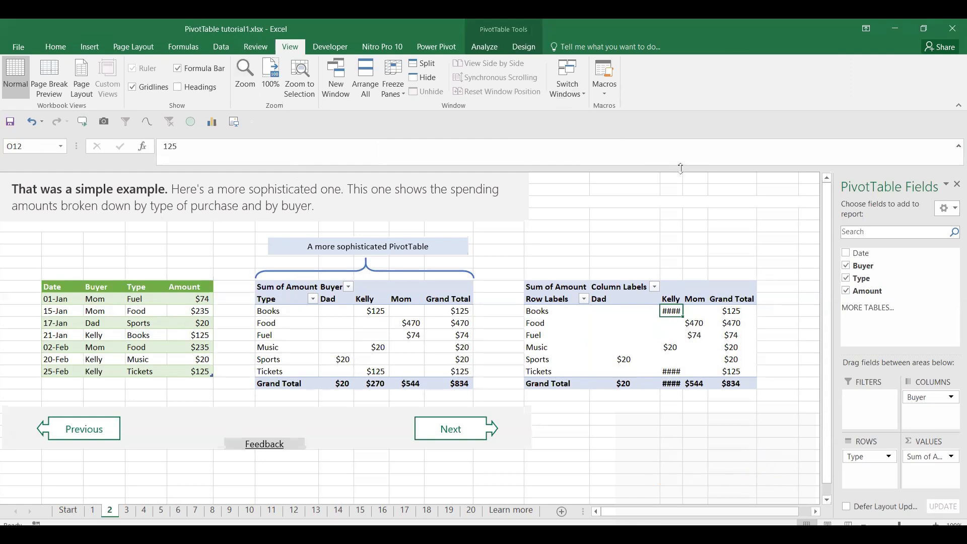
pyautogui.click(177, 87)
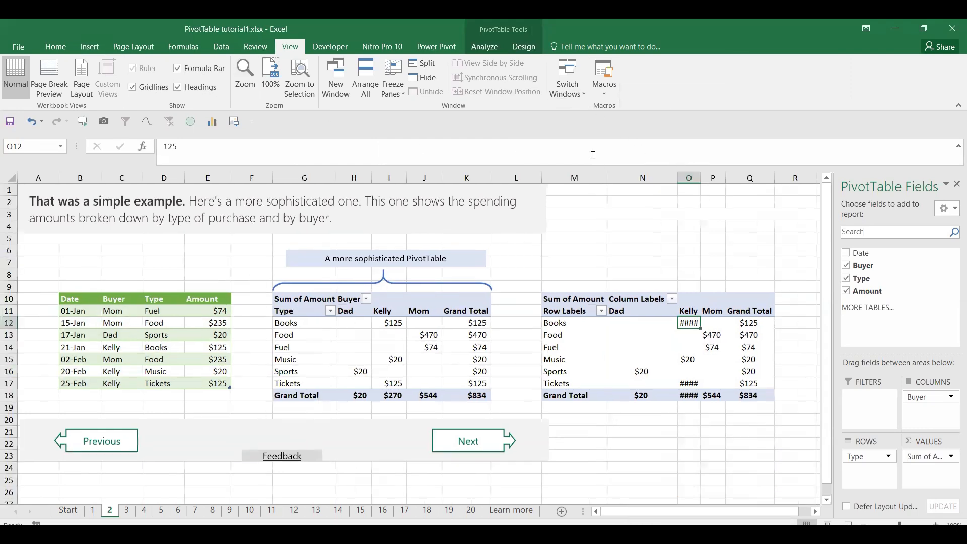
pyautogui.doubleClick(700, 178)
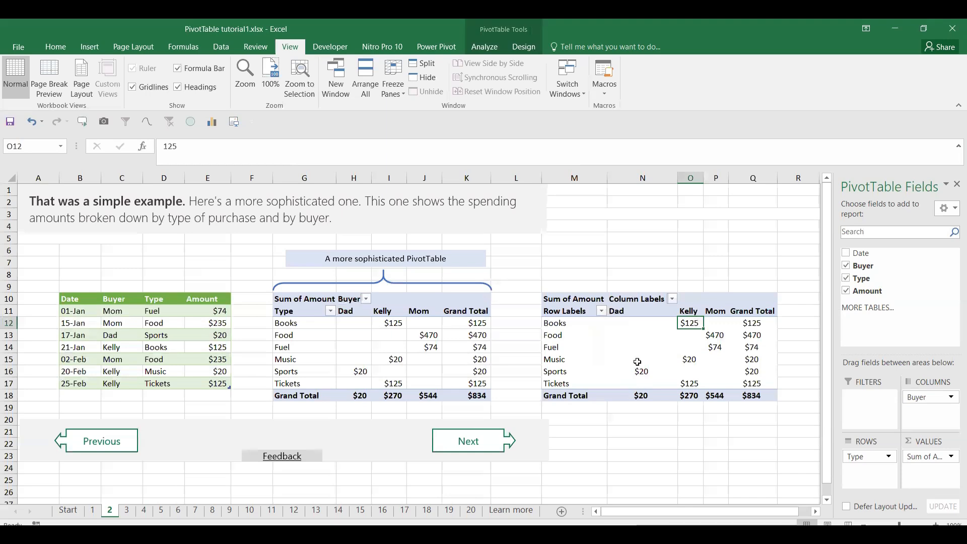
# Step: Sort the new PivotTable's expense types by their Grand Total from largest to smallest
pyautogui.click(753, 322)
pyautogui.rightClick(753, 322)
pyautogui.moveTo(784, 387)
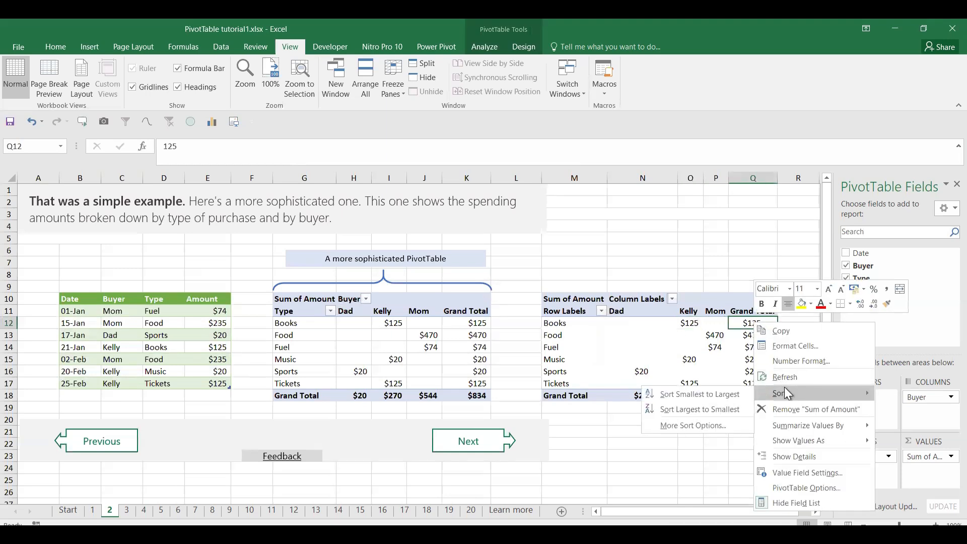
pyautogui.click(698, 408)
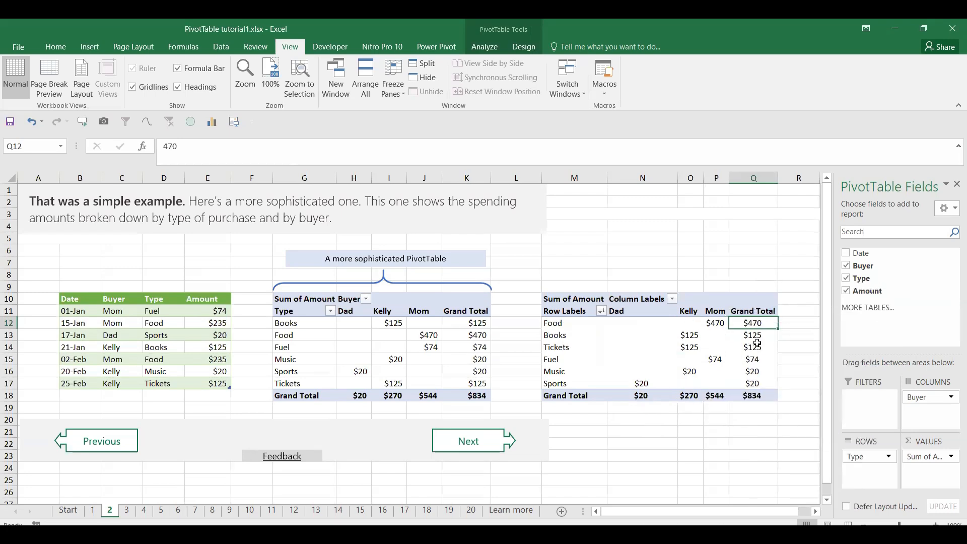
# Step: Try adding Amount to the new PivotTable's values a second time, and undo the addition
pyautogui.click(558, 326)
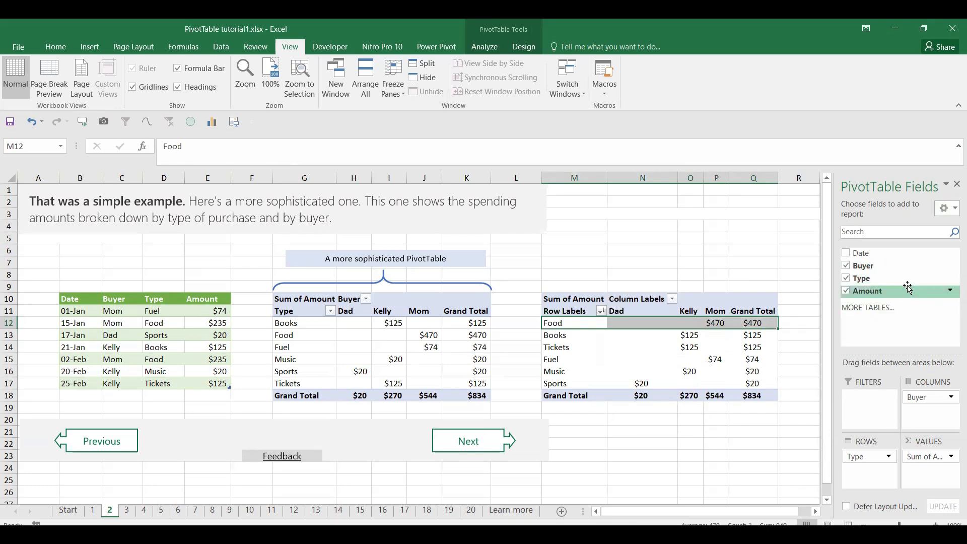
pyautogui.moveTo(900, 288); pyautogui.dragTo(930, 471)
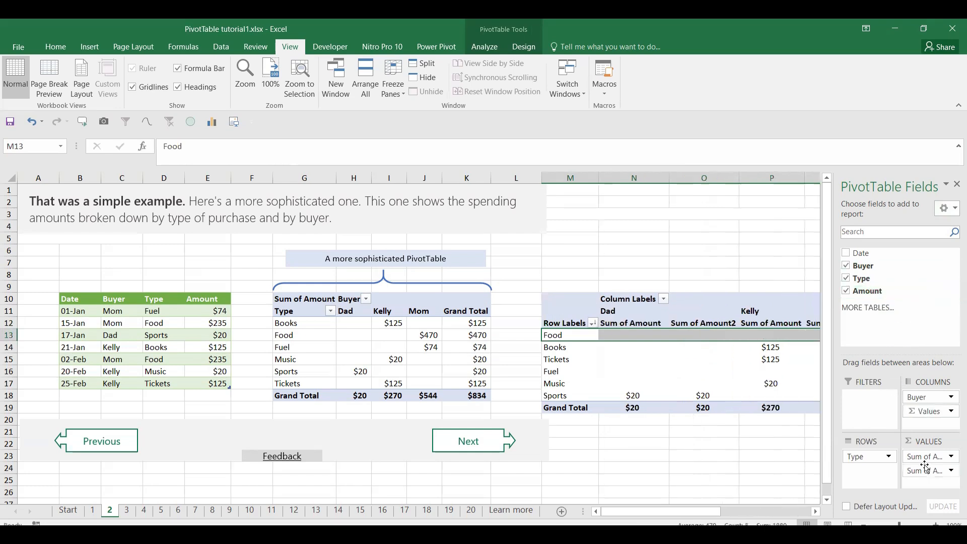
pyautogui.click(943, 188)
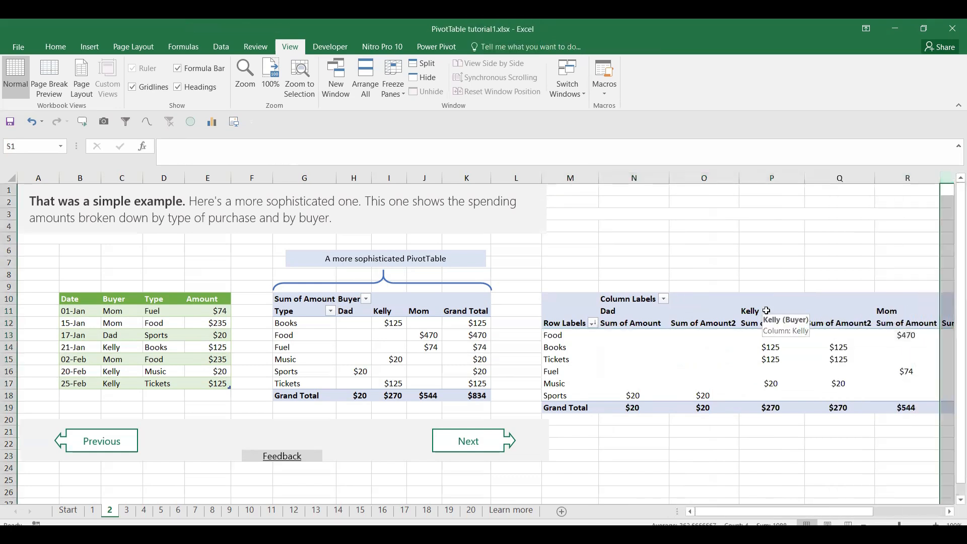
pyautogui.hotkey('ctrl', 'z')
pyautogui.moveTo(784, 509); pyautogui.dragTo(679, 512)
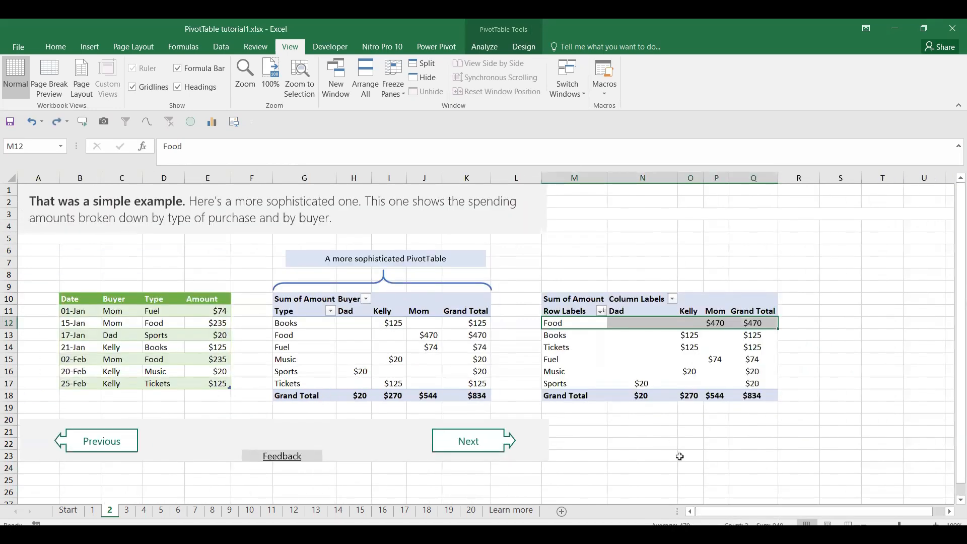
# Step: Show the new PivotTable's amounts as % of Parent Row Total
pyautogui.rightClick(752, 323)
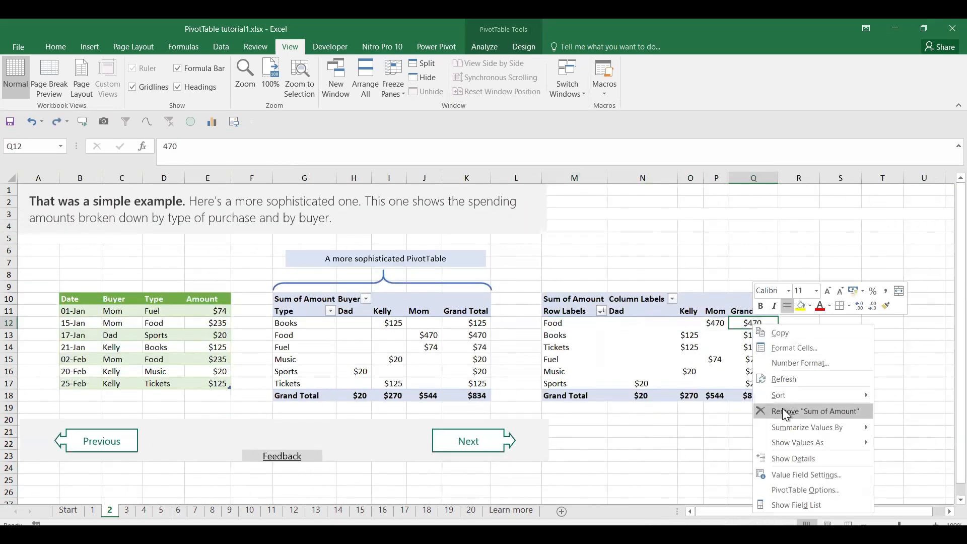
pyautogui.moveTo(792, 426)
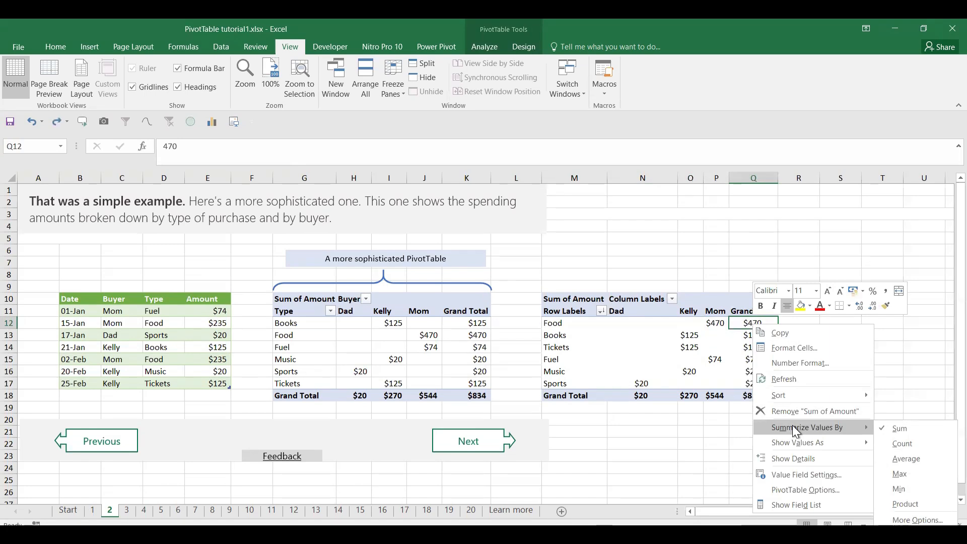
pyautogui.moveTo(802, 442)
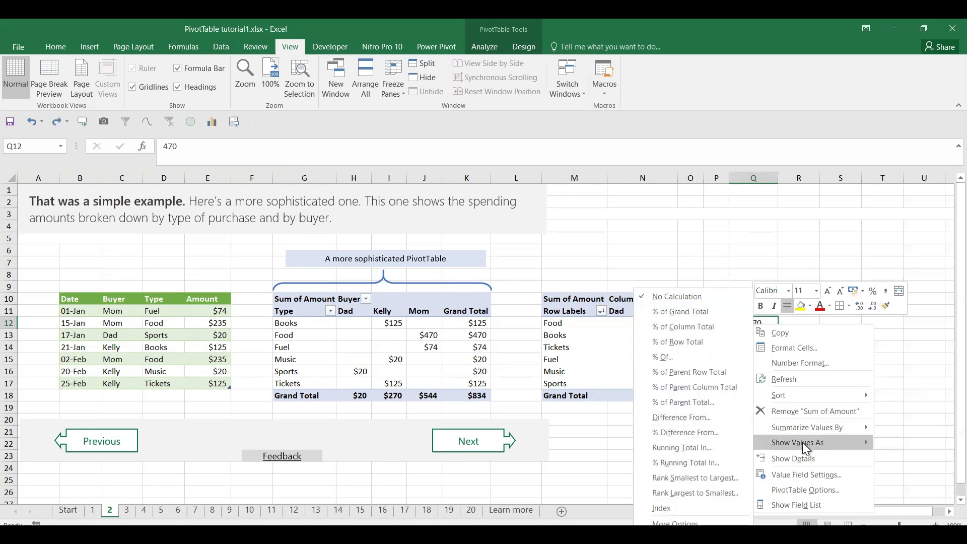
pyautogui.click(714, 373)
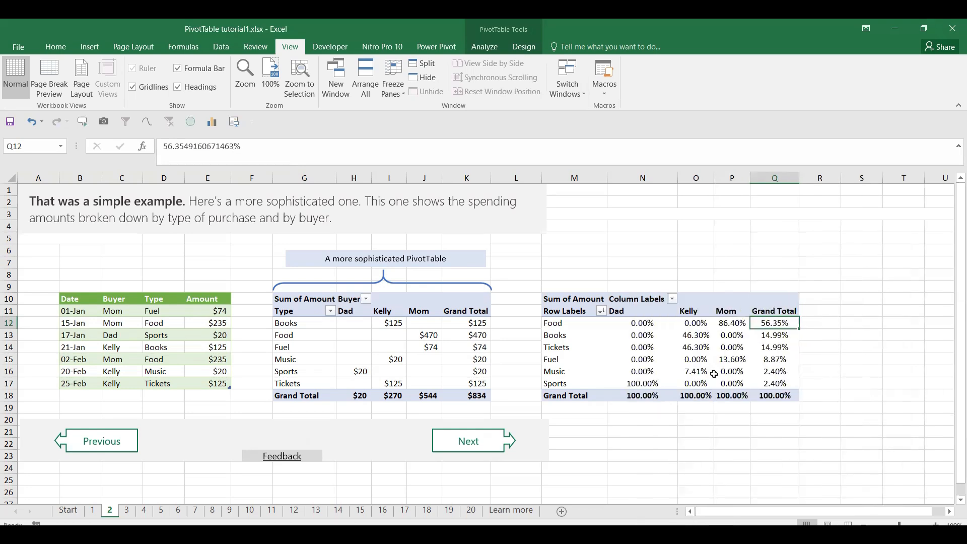
pyautogui.moveTo(652, 347)
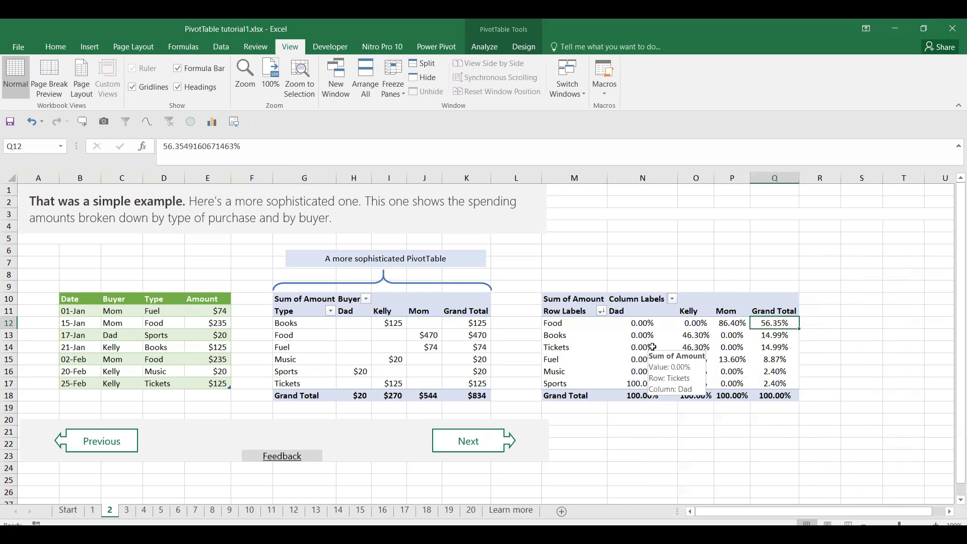
# Step: Undo the percentage display in the PivotTable at M10 and paste a copy of that PivotTable at cell S10
pyautogui.hotkey('ctrl', 'z')
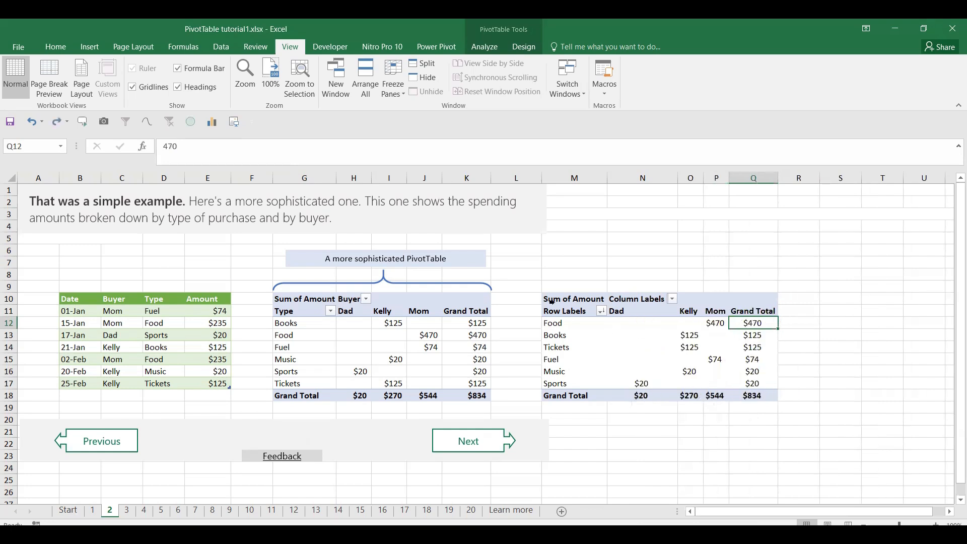
pyautogui.click(551, 302)
pyautogui.hotkey('ctrl', 'c')
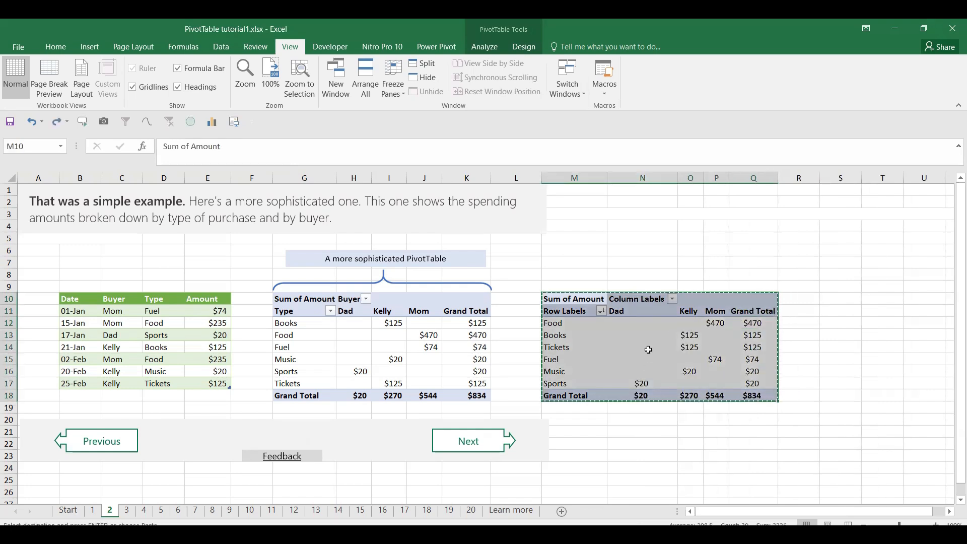
pyautogui.scroll(-1, 648, 349)
pyautogui.click(838, 263)
pyautogui.hotkey('ctrl', 'v')
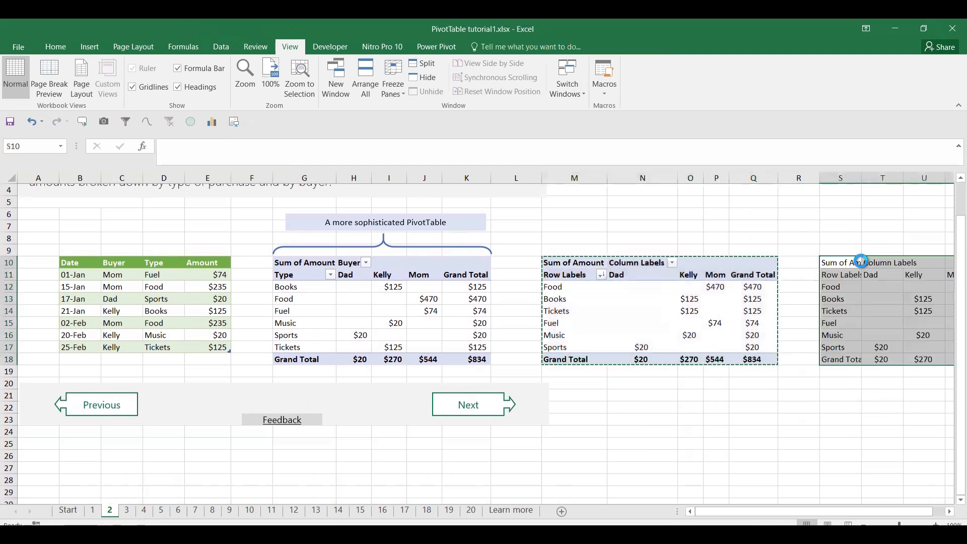
pyautogui.moveTo(773, 513); pyautogui.dragTo(870, 512)
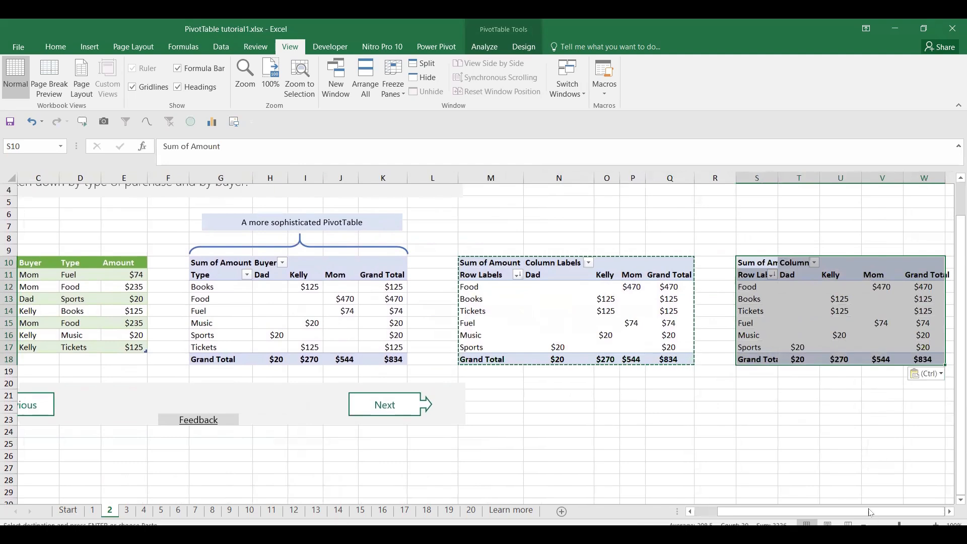
# Step: Show the copied PivotTable's amounts as percentages of each column's total
pyautogui.click(838, 299)
pyautogui.rightClick(843, 298)
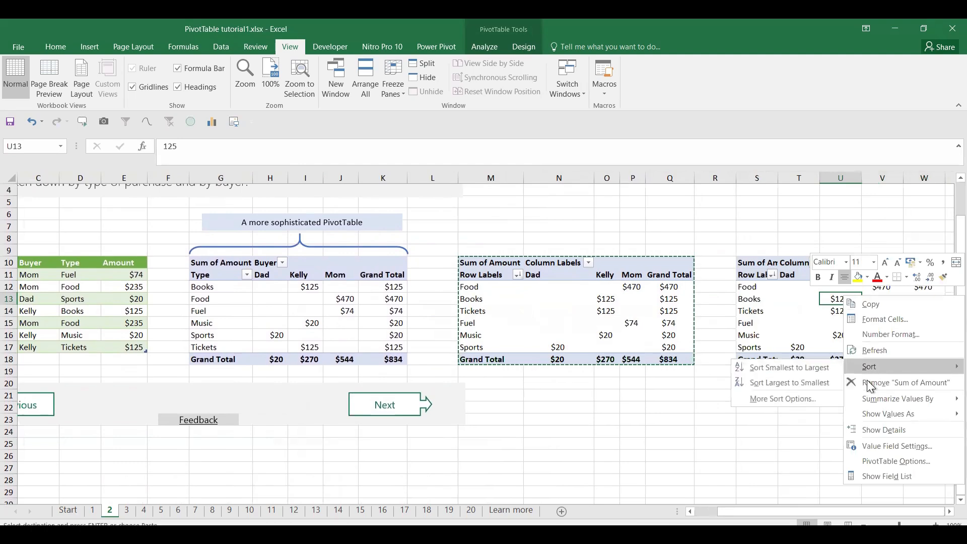
pyautogui.moveTo(868, 414)
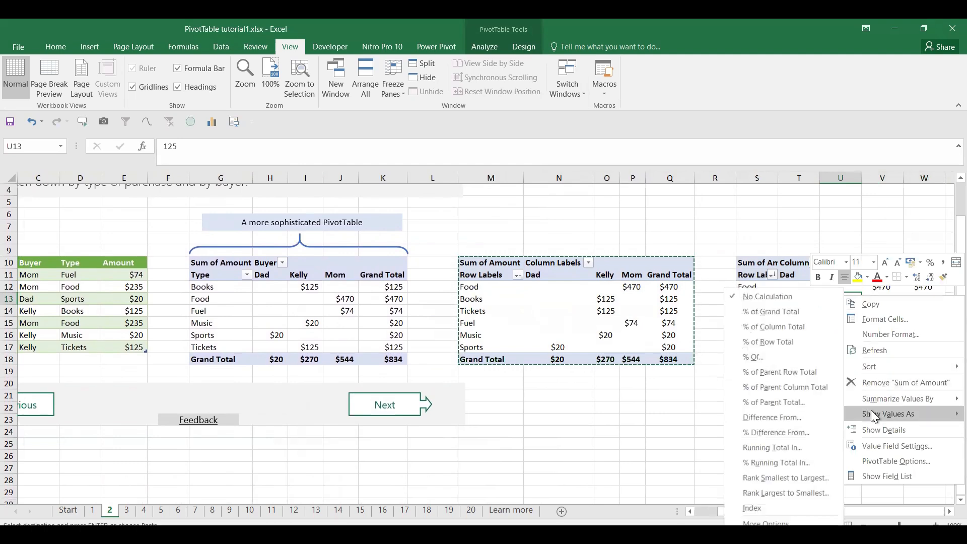
pyautogui.click(814, 385)
# Step: Format the values in T12:W18 of the copied PivotTable as percentages without decimals
pyautogui.moveTo(834, 287); pyautogui.dragTo(901, 358)
pyautogui.click(56, 46)
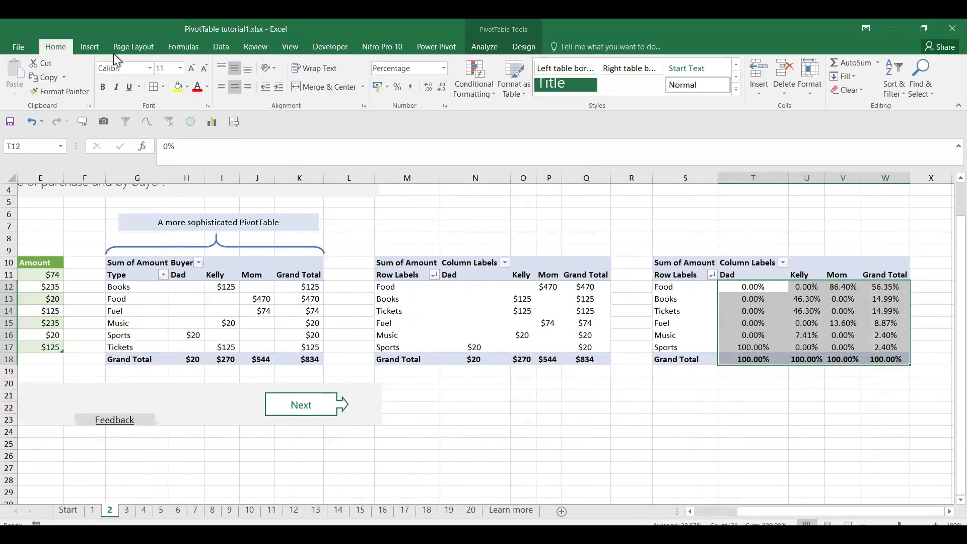
pyautogui.click(397, 88)
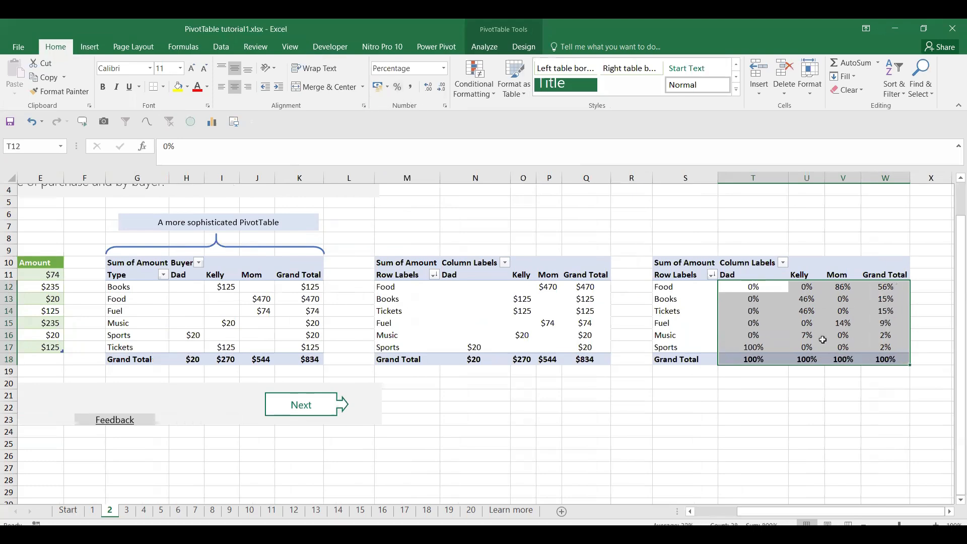
pyautogui.click(847, 318)
pyautogui.moveTo(889, 289); pyautogui.dragTo(889, 347)
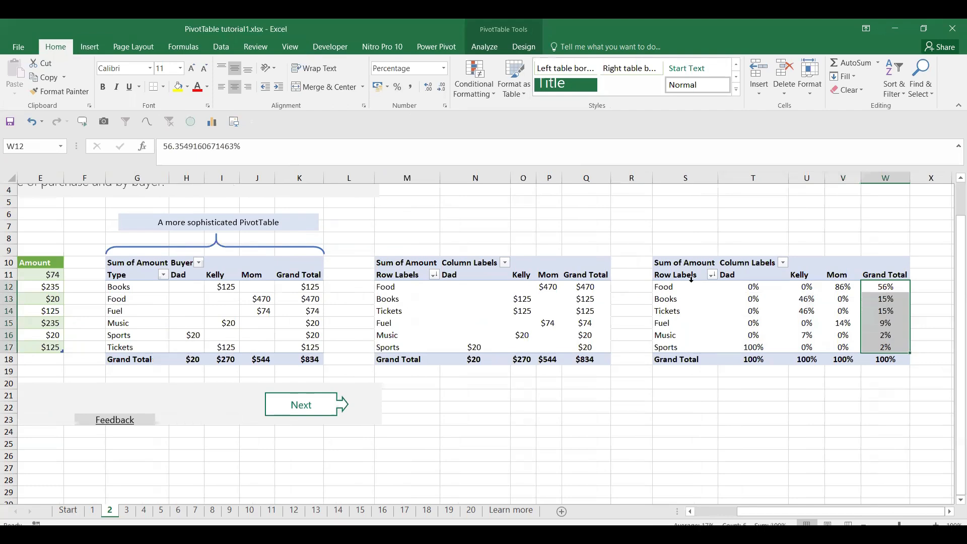
pyautogui.moveTo(727, 288)
pyautogui.moveTo(480, 287); pyautogui.dragTo(599, 359)
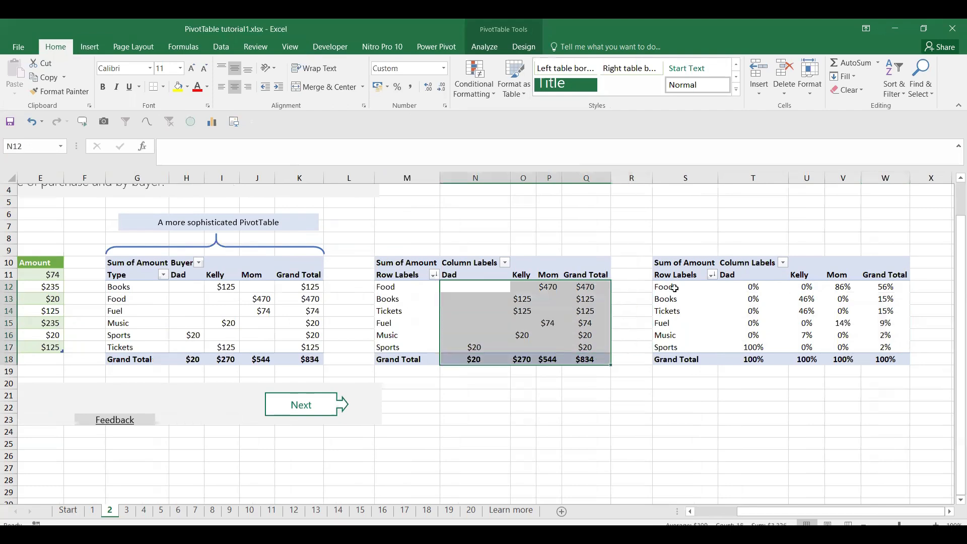
# Step: Hide the worksheet's gridlines
pyautogui.moveTo(404, 290); pyautogui.dragTo(579, 347)
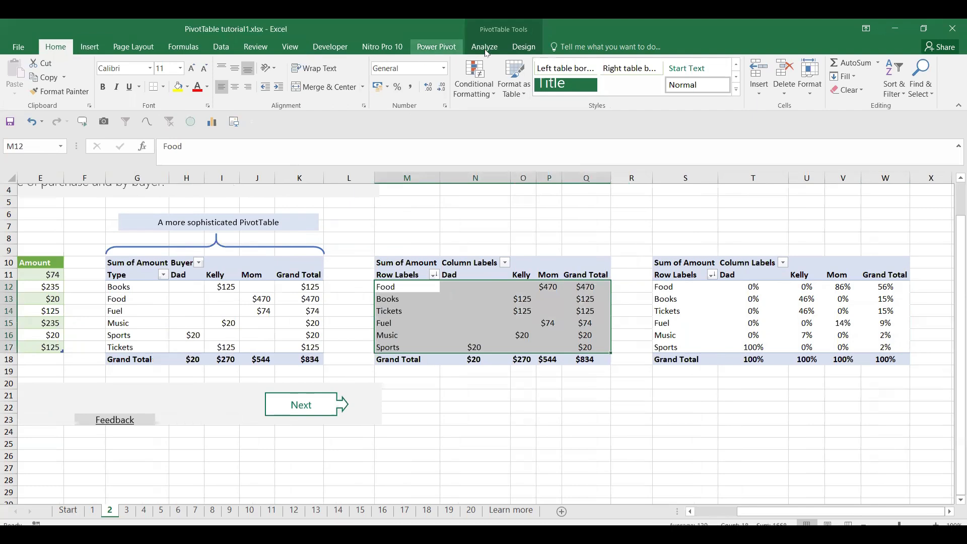
pyautogui.click(287, 48)
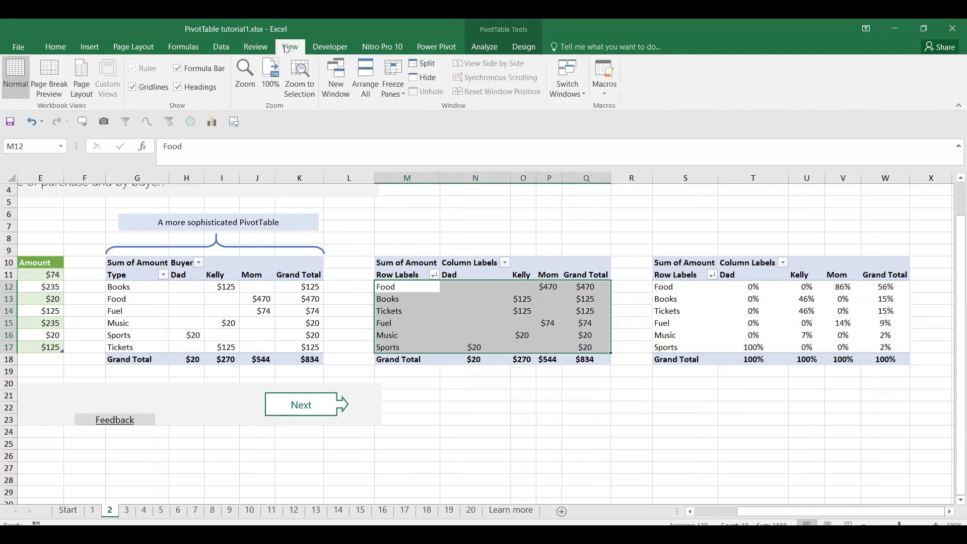
pyautogui.click(133, 87)
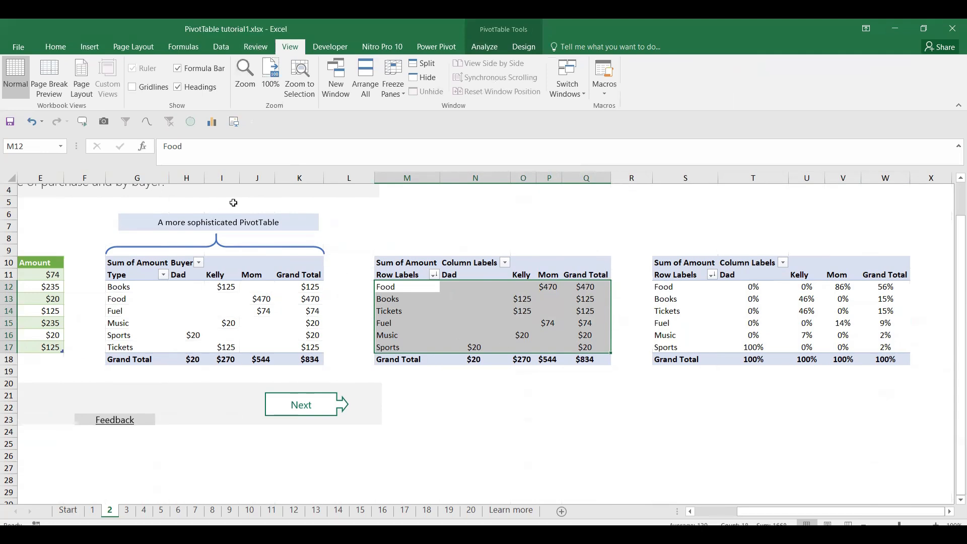
# Step: Add dotted horizontal borders between the expense type rows M12:Q17 of the dollar-amount PivotTable
pyautogui.moveTo(383, 288); pyautogui.dragTo(579, 345)
pyautogui.hotkey('ctrl', '1')
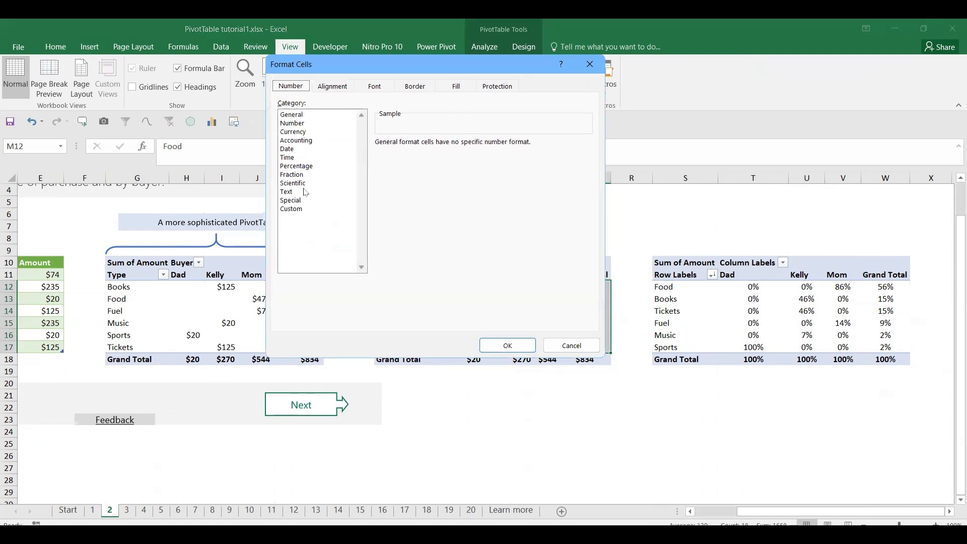
pyautogui.click(445, 89)
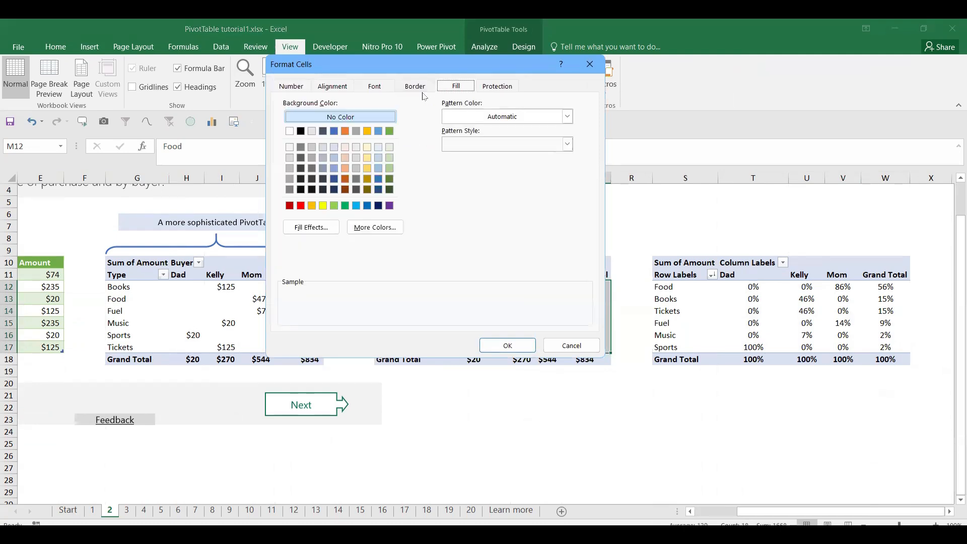
pyautogui.click(431, 85)
pyautogui.click(308, 150)
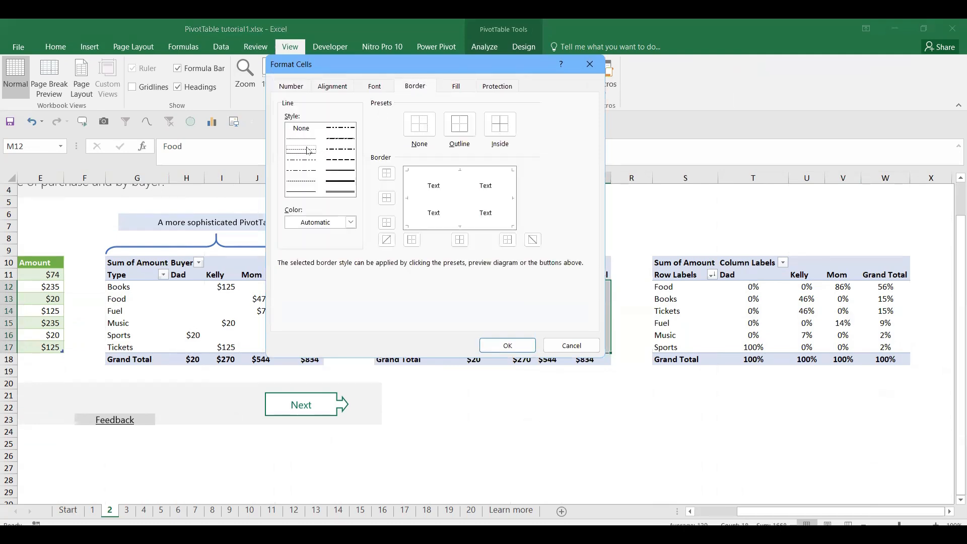
pyautogui.click(387, 199)
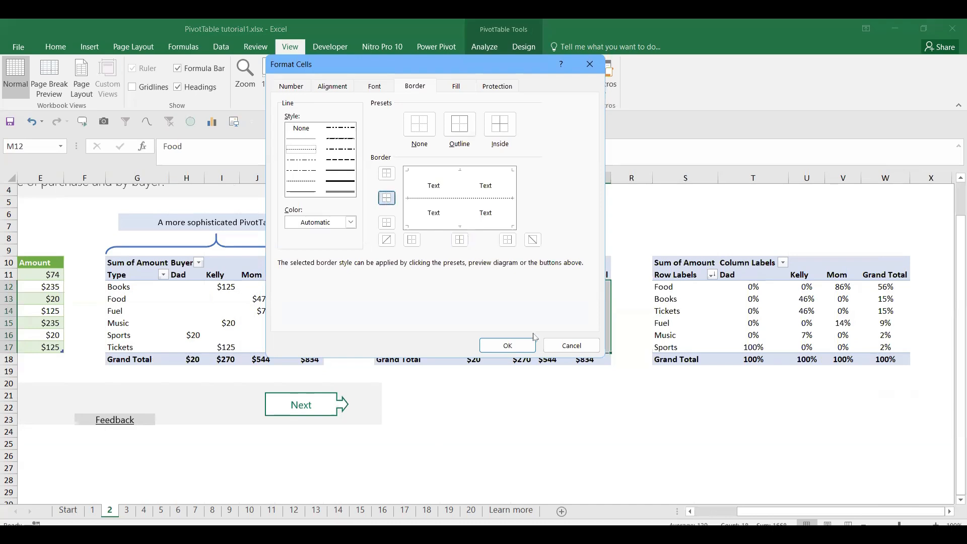
pyautogui.click(508, 345)
# Step: Add the same dotted horizontal borders between rows S12:W17 of the percentage PivotTable
pyautogui.moveTo(657, 287); pyautogui.dragTo(886, 348)
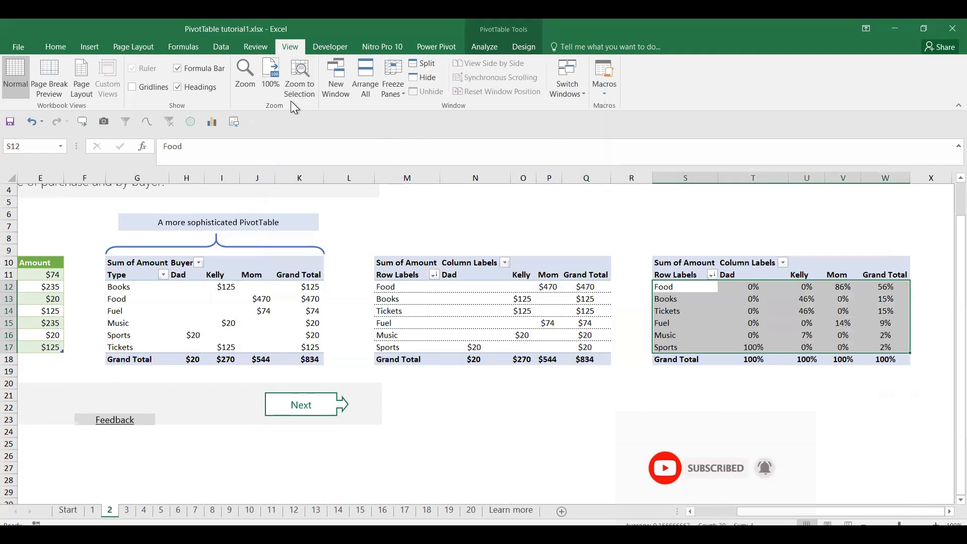
pyautogui.hotkey('ctrl', '1')
pyautogui.click(304, 149)
pyautogui.click(387, 200)
pyautogui.click(509, 345)
pyautogui.click(701, 416)
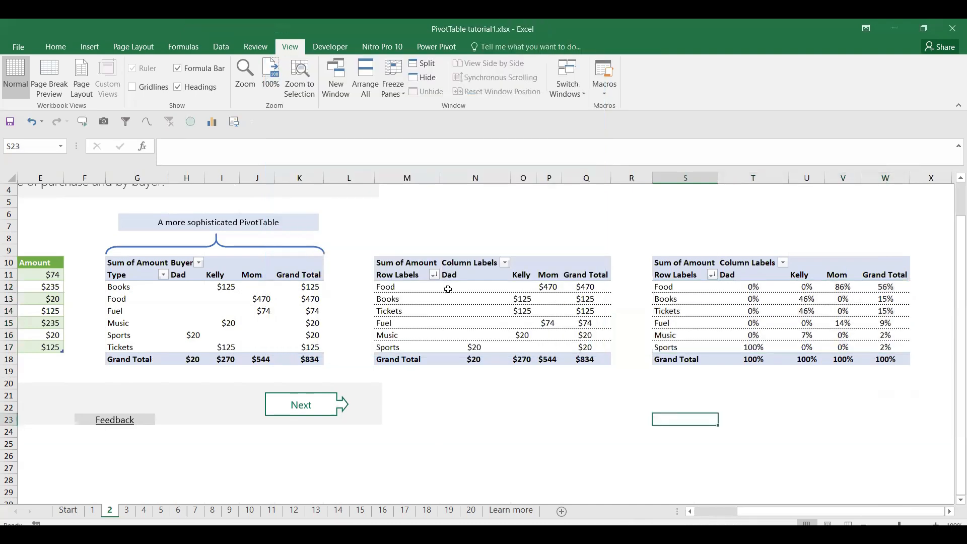
# Step: Rename the Row Labels header in cell M11 of the dollar-amount PivotTable to "Type"
pyautogui.click(398, 275)
pyautogui.write('Typ')
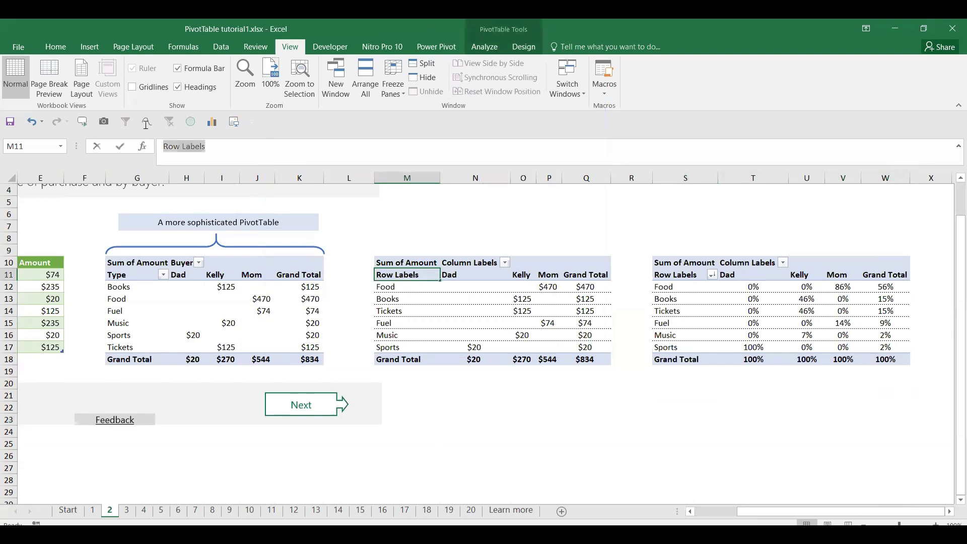
pyautogui.write('e')
pyautogui.press('Return')
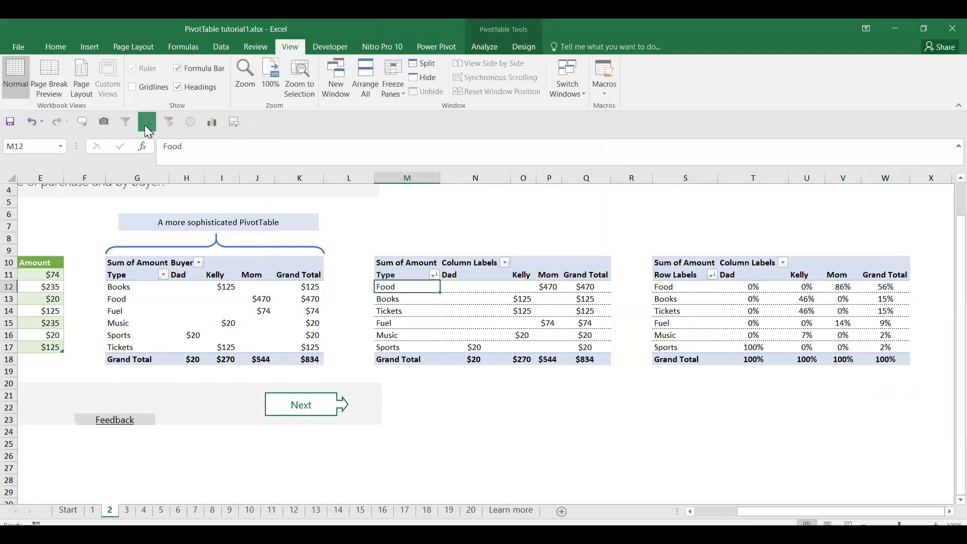
# Step: Rename the Row Labels header in cell S11 of the percentage PivotTable to "Type %"
pyautogui.click(666, 275)
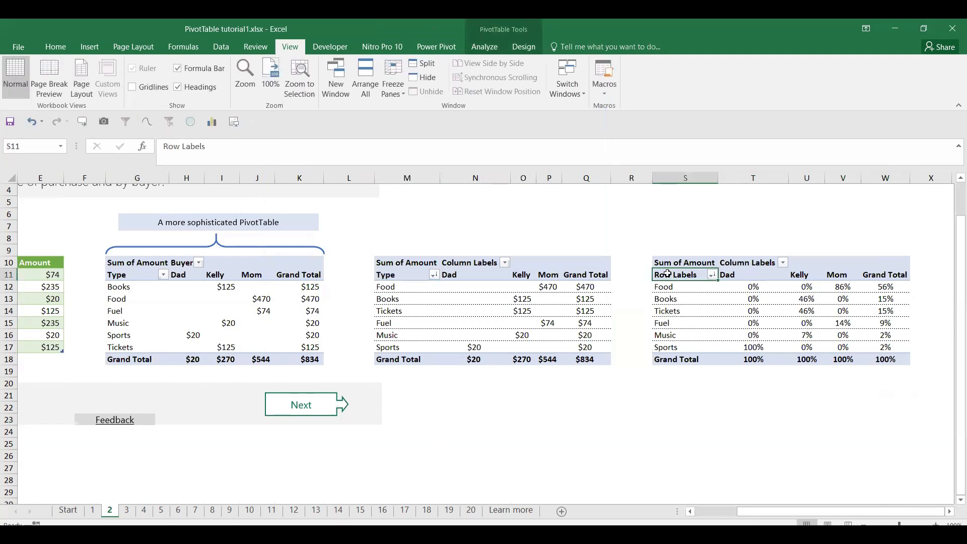
pyautogui.write('Tu')
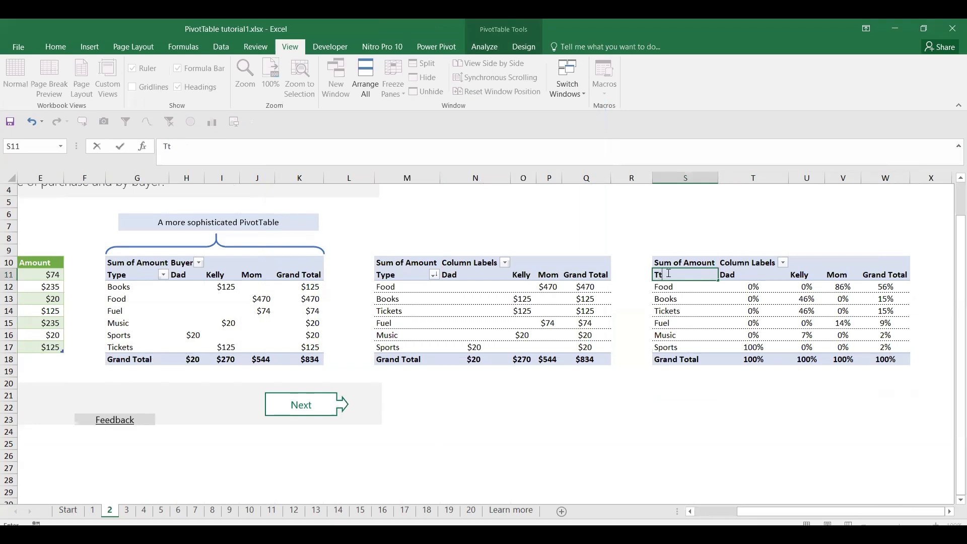
pyautogui.write('pe')
pyautogui.press('Return')
pyautogui.click(746, 362)
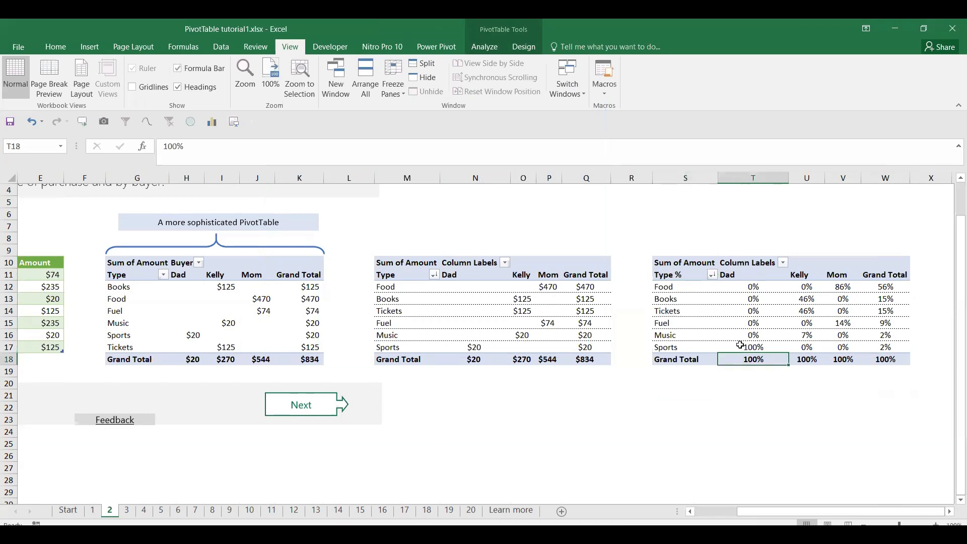
# Step: Review the finished PivotTables on worksheet 2 and open worksheet 3 with the PivotChart example
pyautogui.moveTo(737, 512); pyautogui.dragTo(553, 451)
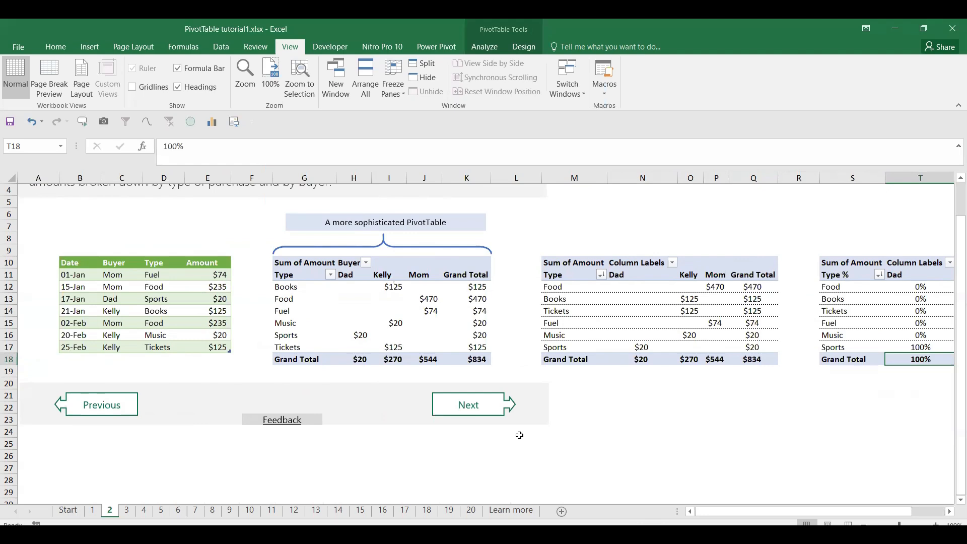
pyautogui.click(127, 511)
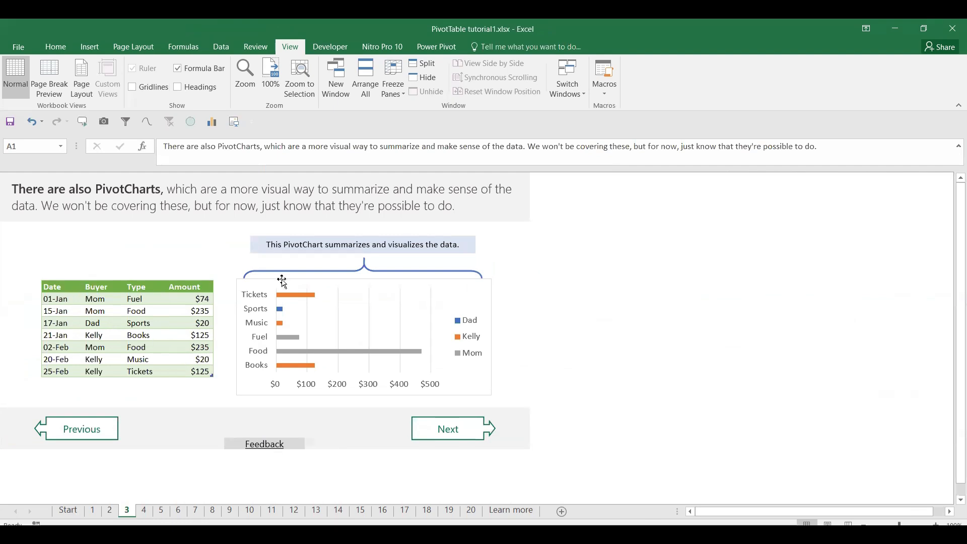
pyautogui.click(110, 509)
pyautogui.scroll(1, 162, 236)
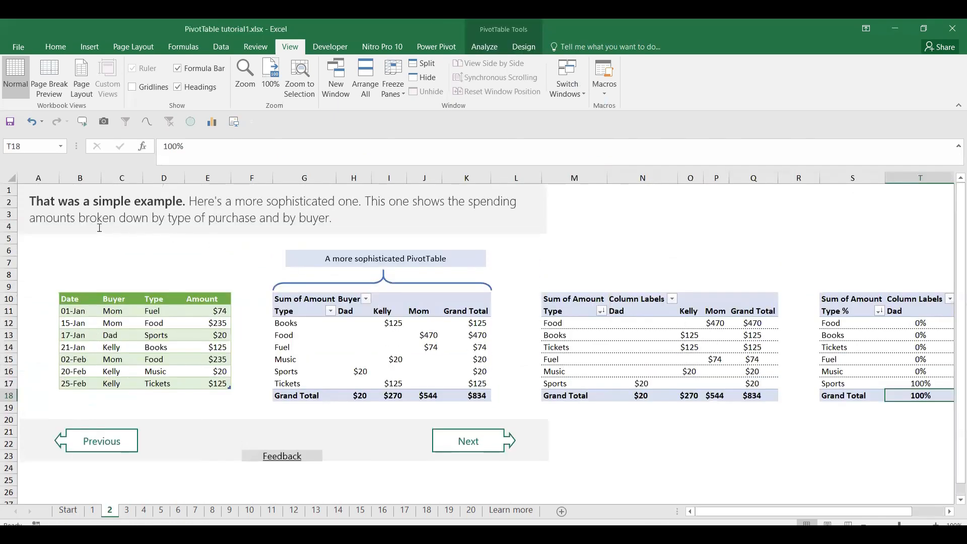
pyautogui.click(127, 510)
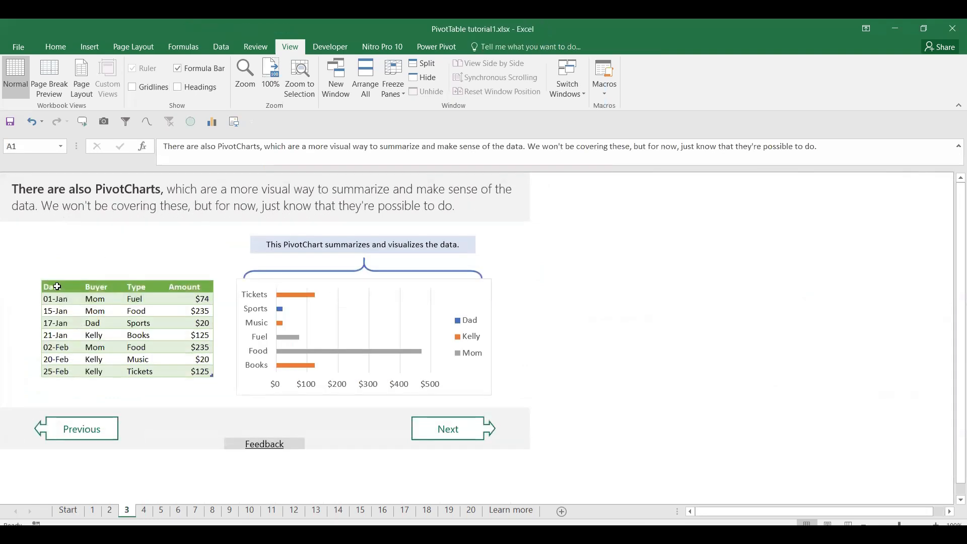
pyautogui.moveTo(57, 286); pyautogui.dragTo(203, 370)
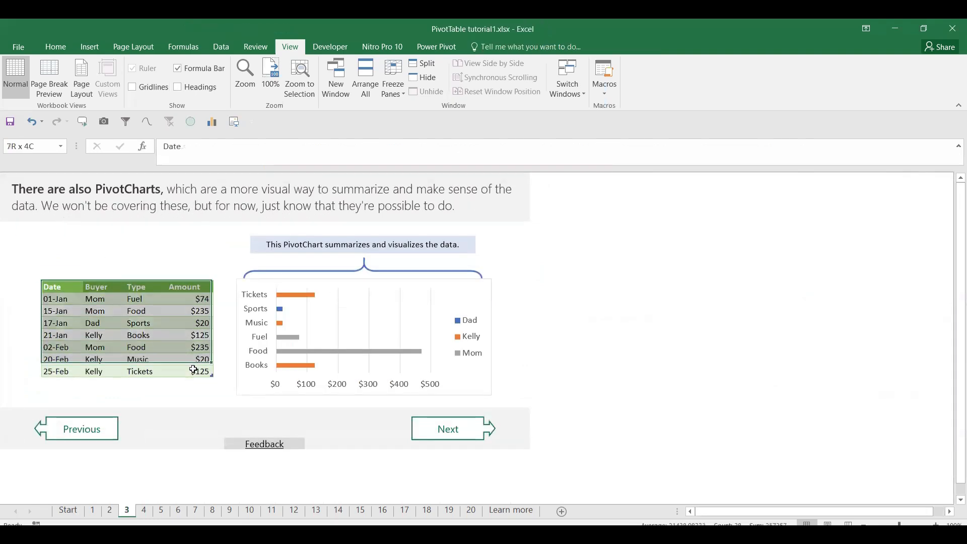
pyautogui.click(81, 48)
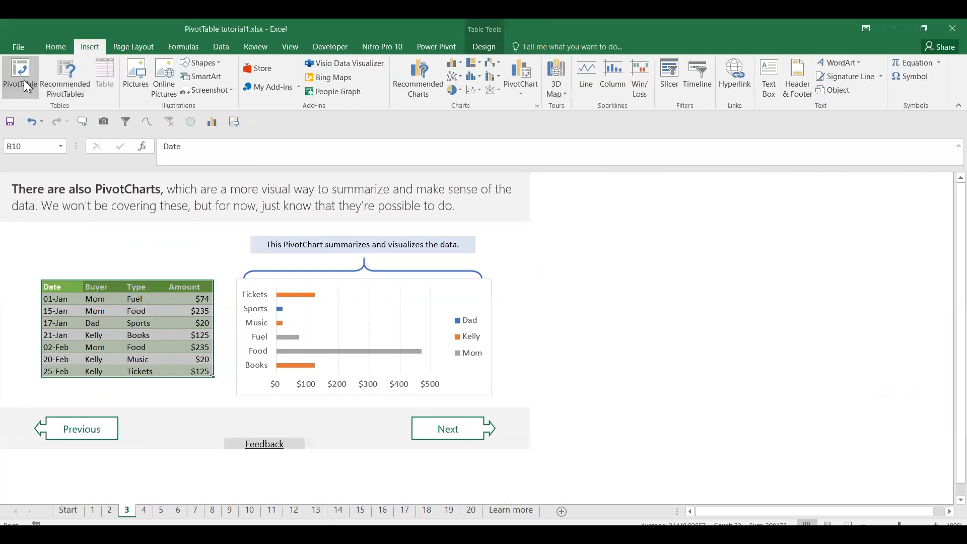
pyautogui.click(26, 84)
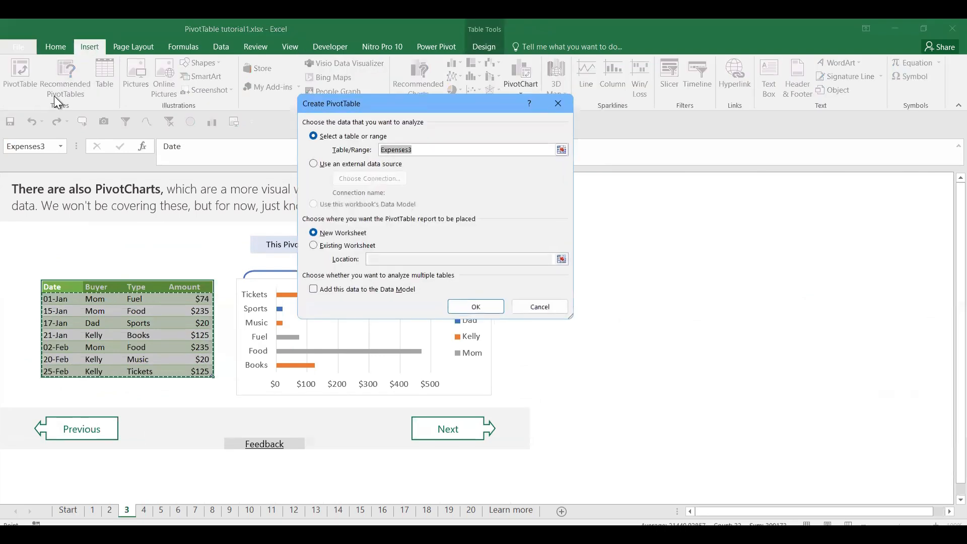
pyautogui.press('Escape')
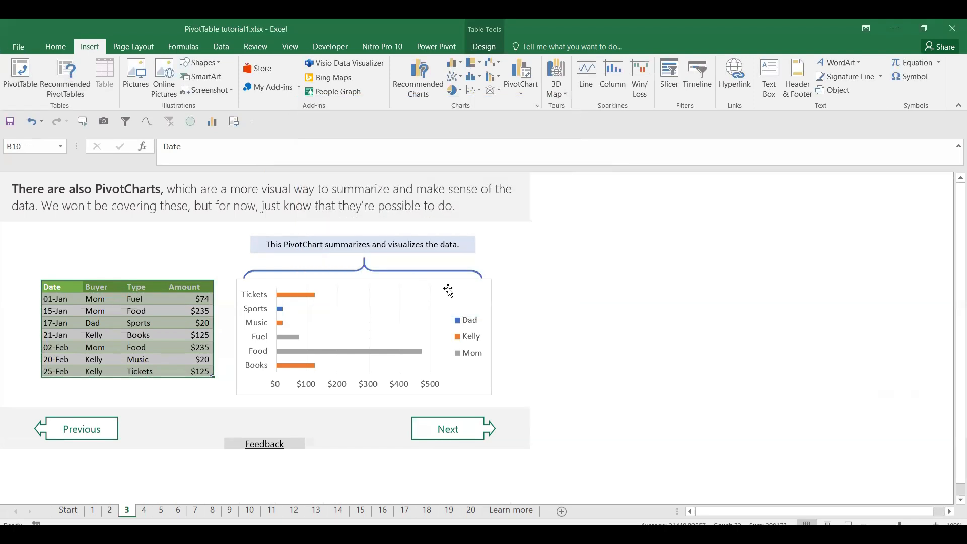
# Step: Move the PivotChart below the PivotTable it covers, and select that PivotTable's rows from the Row Labels header through Tickets
pyautogui.moveTo(449, 291); pyautogui.dragTo(698, 164)
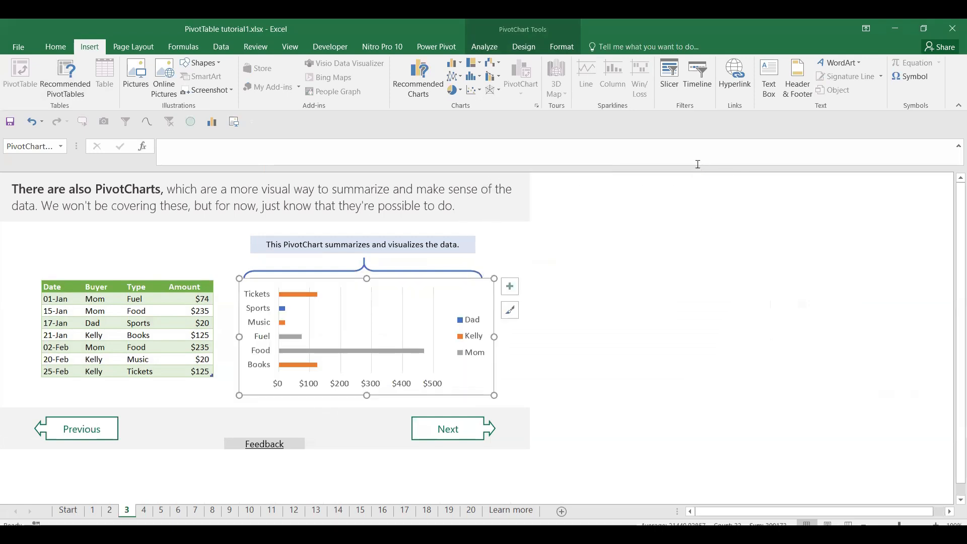
pyautogui.moveTo(450, 290); pyautogui.dragTo(414, 410)
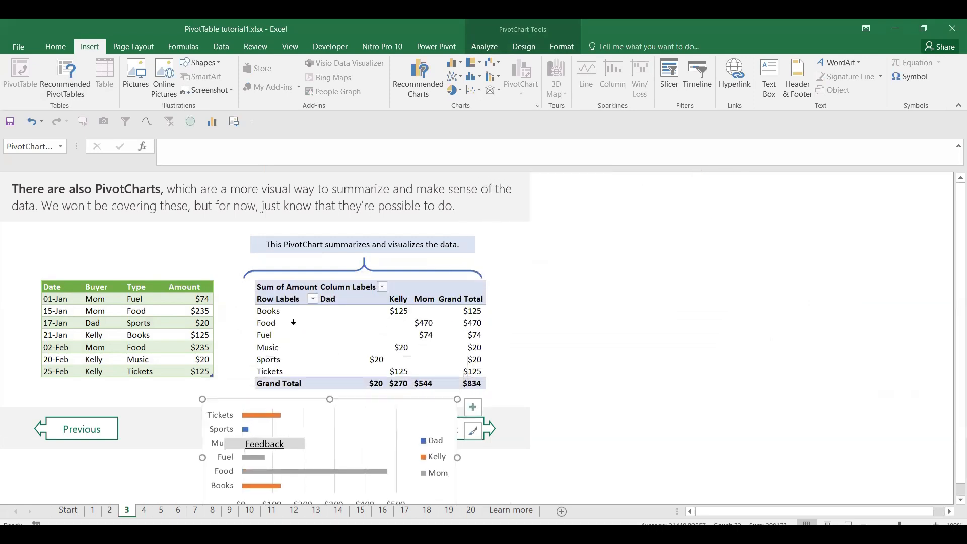
pyautogui.moveTo(269, 298); pyautogui.dragTo(476, 383)
pyautogui.moveTo(408, 403)
pyautogui.mouseDown()
pyautogui.moveTo(408, 324)
pyautogui.moveTo(425, 407)
pyautogui.mouseUp()
pyautogui.moveTo(285, 297); pyautogui.dragTo(479, 370)
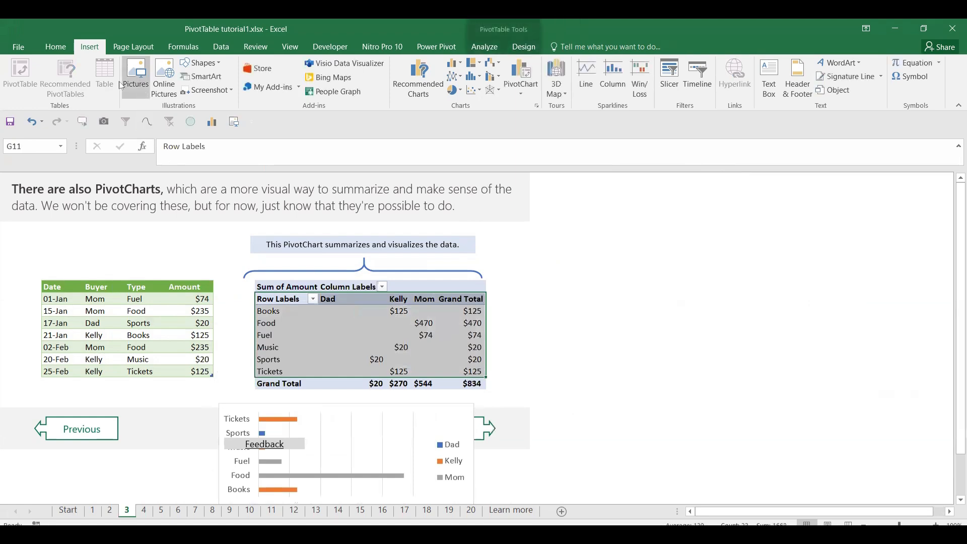
# Step: Insert a clustered bar PivotChart based on the selected PivotTable
pyautogui.click(416, 84)
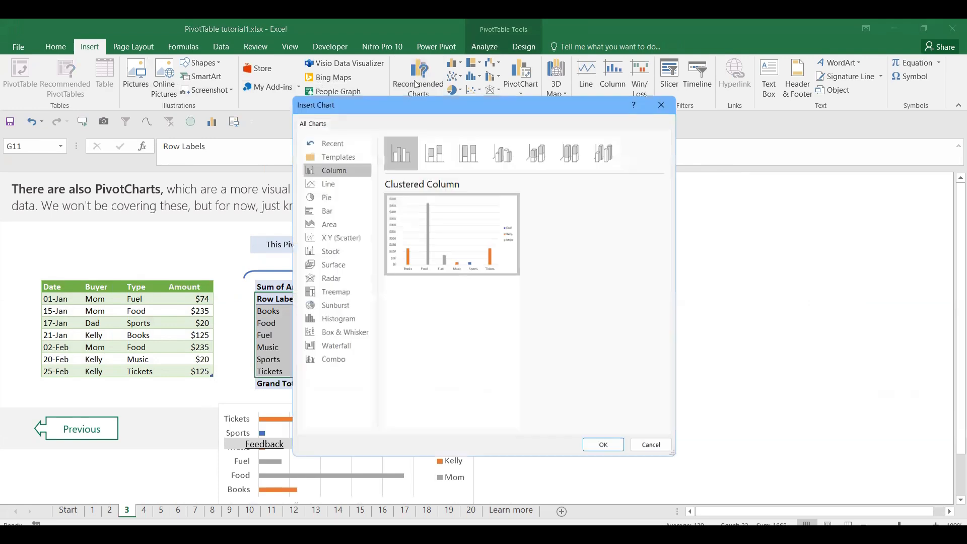
pyautogui.click(334, 177)
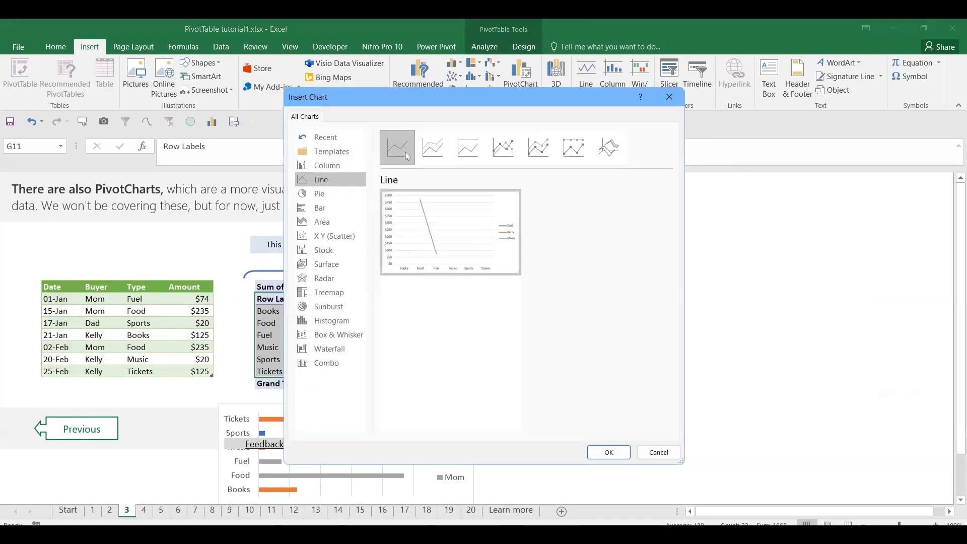
pyautogui.click(341, 209)
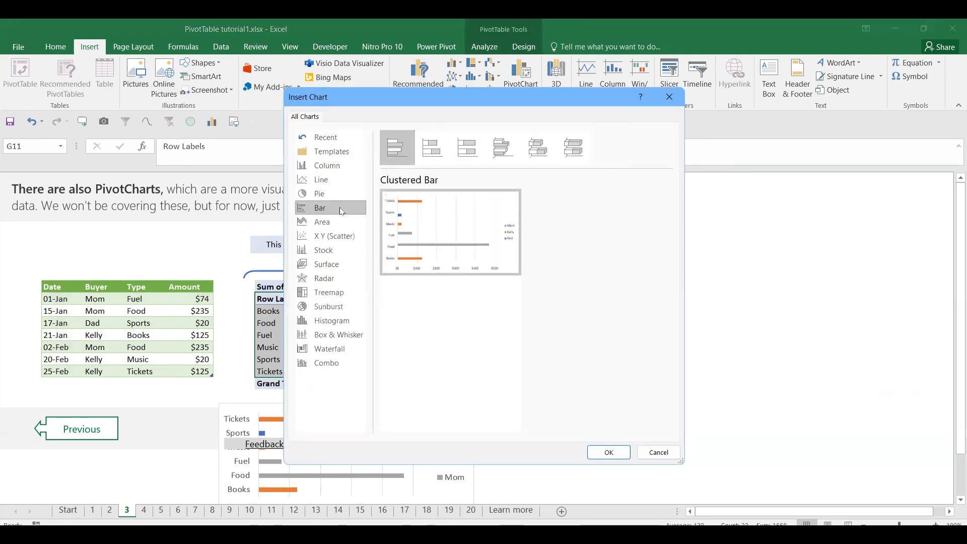
pyautogui.click(610, 452)
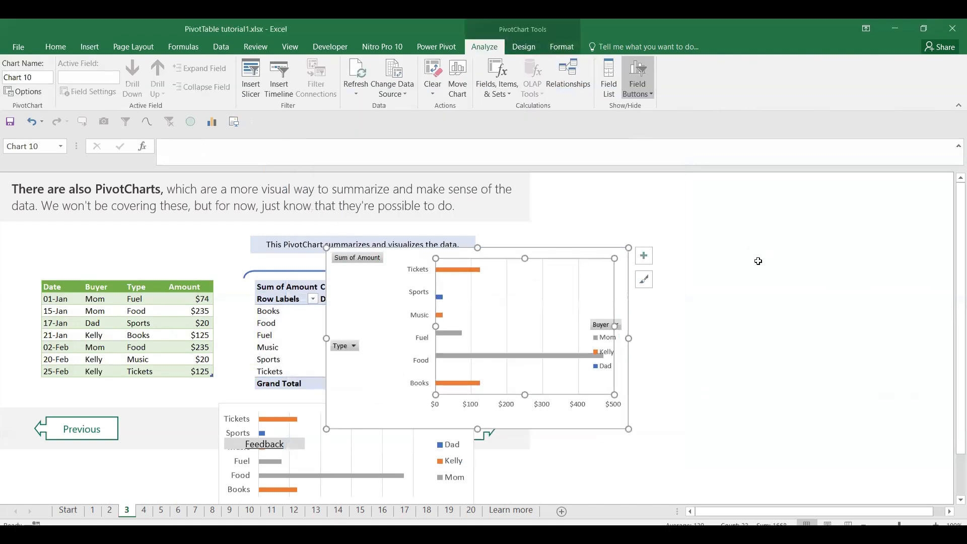
# Step: Move the new PivotChart into the empty area right of the PivotTable, and shift the original chart slightly down and to the right
pyautogui.moveTo(598, 268); pyautogui.dragTo(837, 221)
pyautogui.click(443, 415)
pyautogui.moveTo(443, 415)
pyautogui.mouseDown()
pyautogui.moveTo(717, 401)
pyautogui.moveTo(481, 251)
pyautogui.moveTo(505, 428)
pyautogui.mouseUp()
# Step: Filter the new PivotChart's Type field to show only Books
pyautogui.click(595, 300)
pyautogui.click(455, 415)
pyautogui.click(455, 426)
pyautogui.click(510, 513)
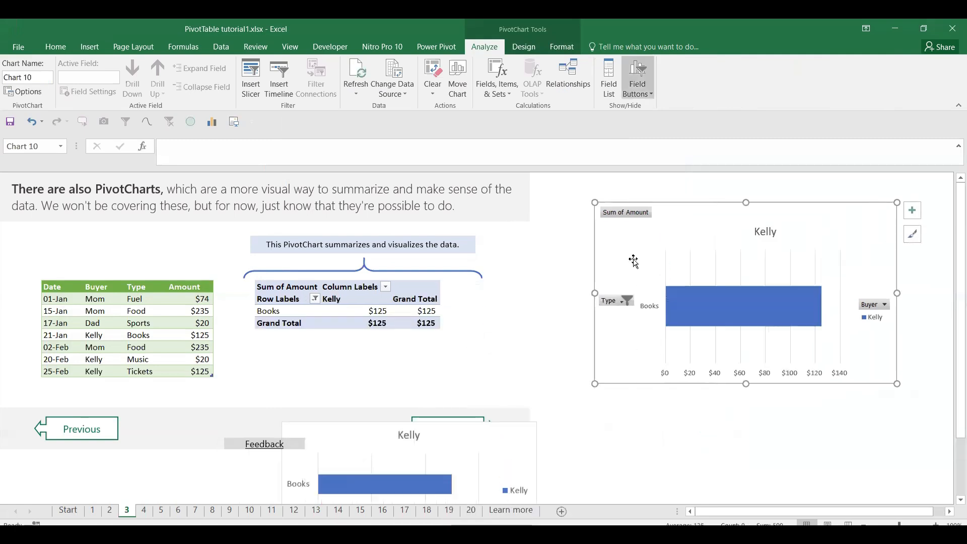
# Step: Select all types again in the new PivotChart's Type filter
pyautogui.click(627, 300)
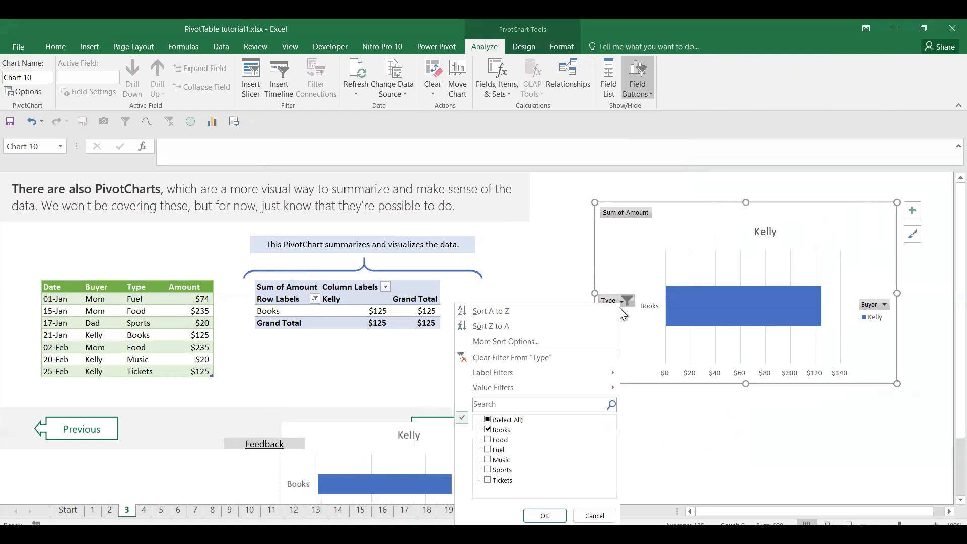
pyautogui.click(491, 419)
pyautogui.click(546, 513)
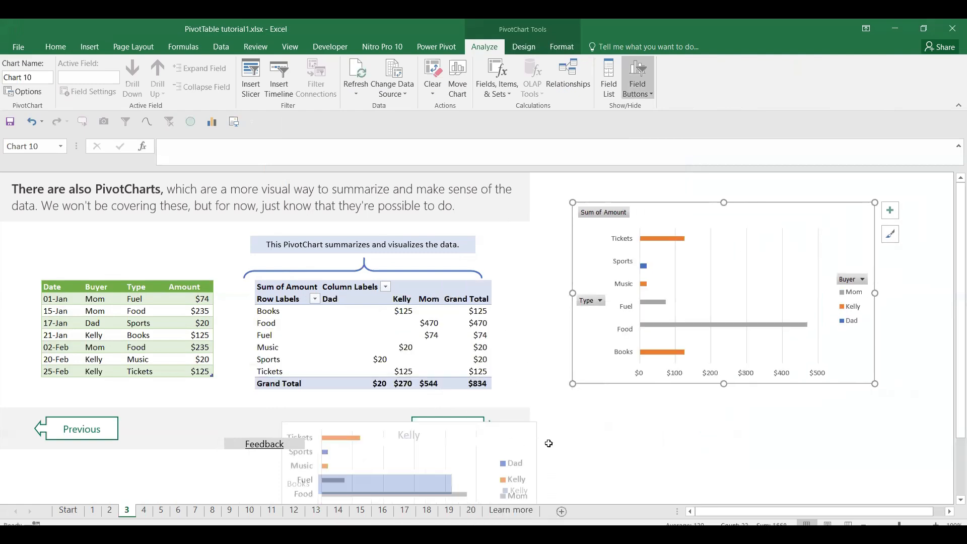
# Step: Filter the new PivotChart's Buyer field to show only Dad
pyautogui.click(862, 278)
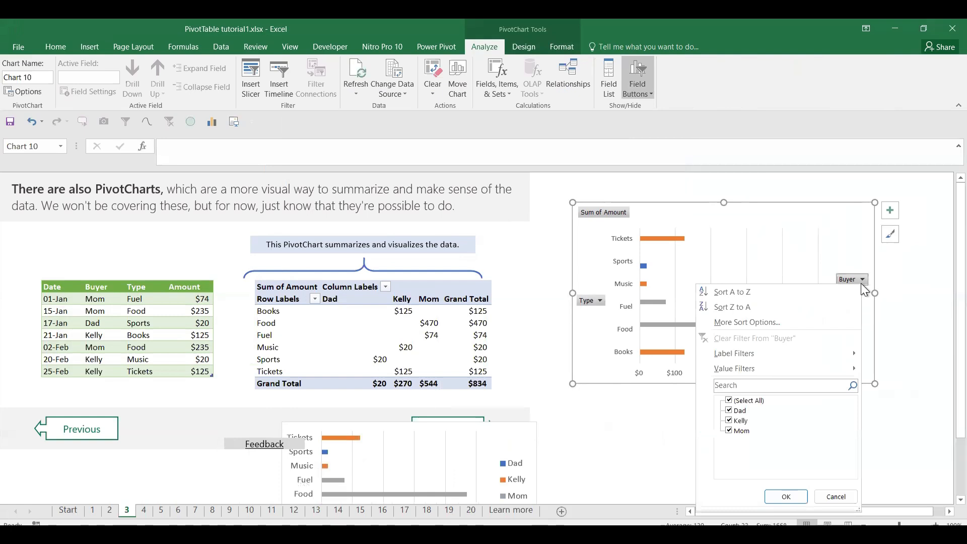
pyautogui.click(728, 400)
pyautogui.click(729, 410)
pyautogui.click(786, 496)
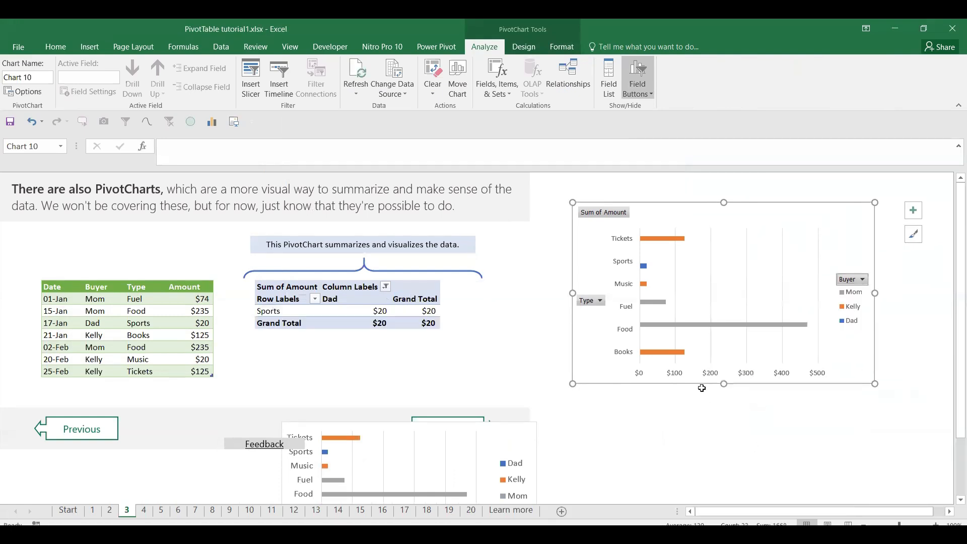
# Step: Select all buyers again in the new PivotChart's Buyer filter
pyautogui.click(878, 305)
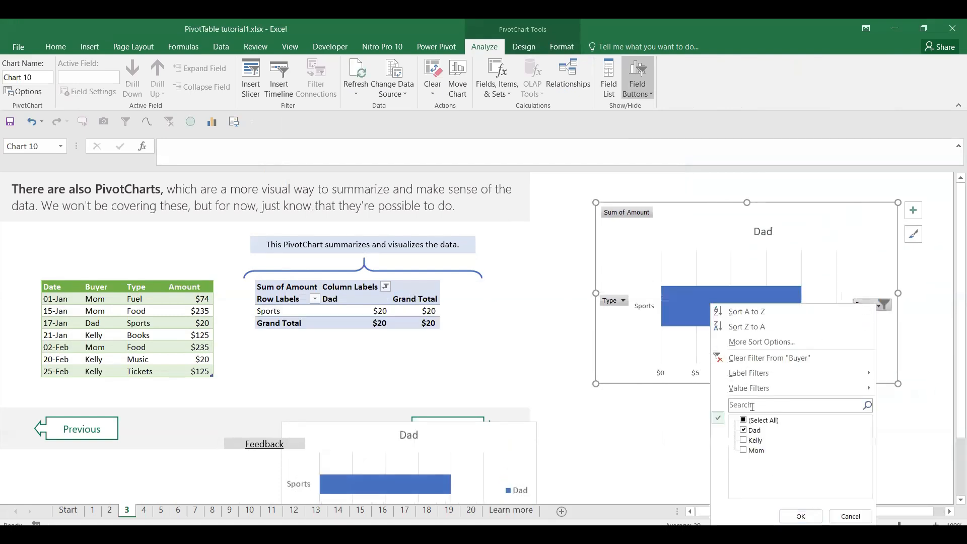
pyautogui.click(744, 421)
pyautogui.click(800, 516)
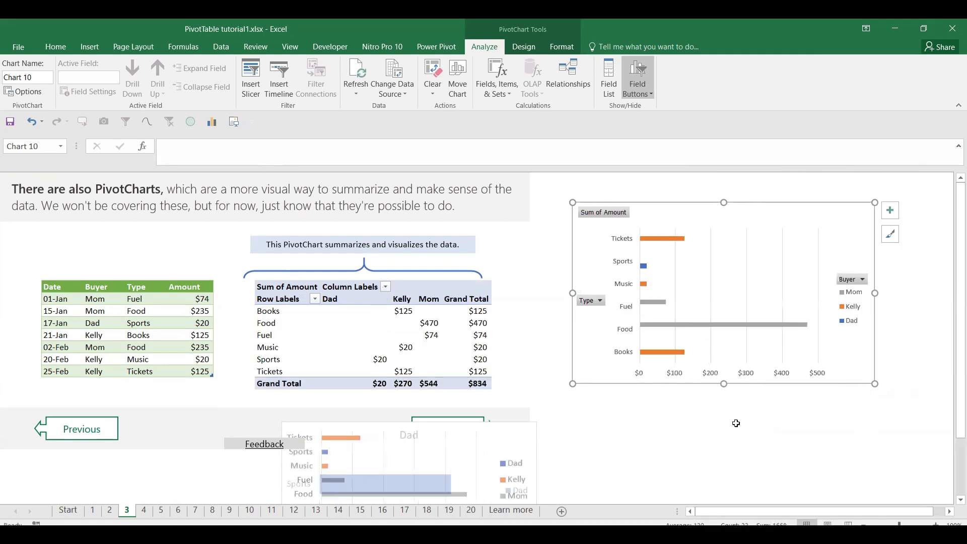
# Step: Add a trendline based on the Dad series to the new PivotChart
pyautogui.click(891, 218)
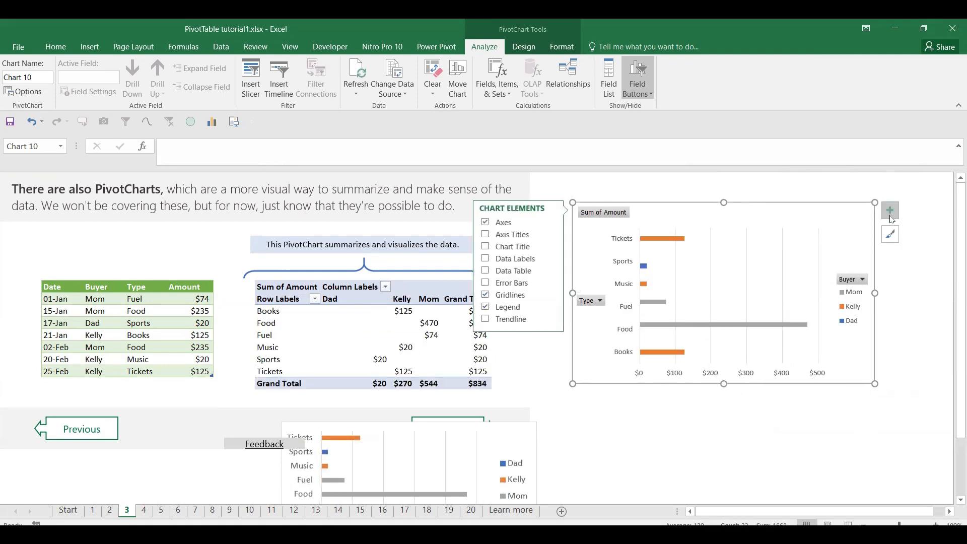
pyautogui.click(496, 319)
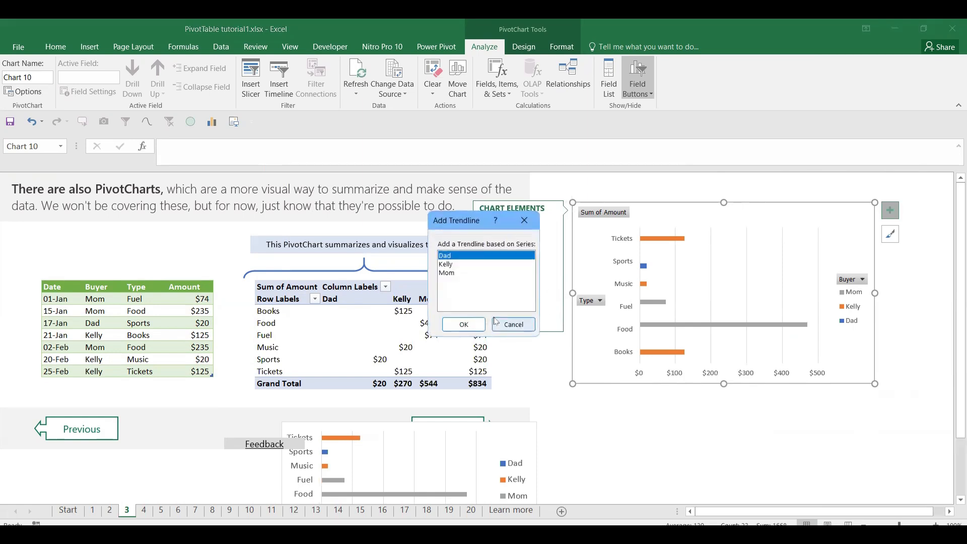
pyautogui.click(463, 324)
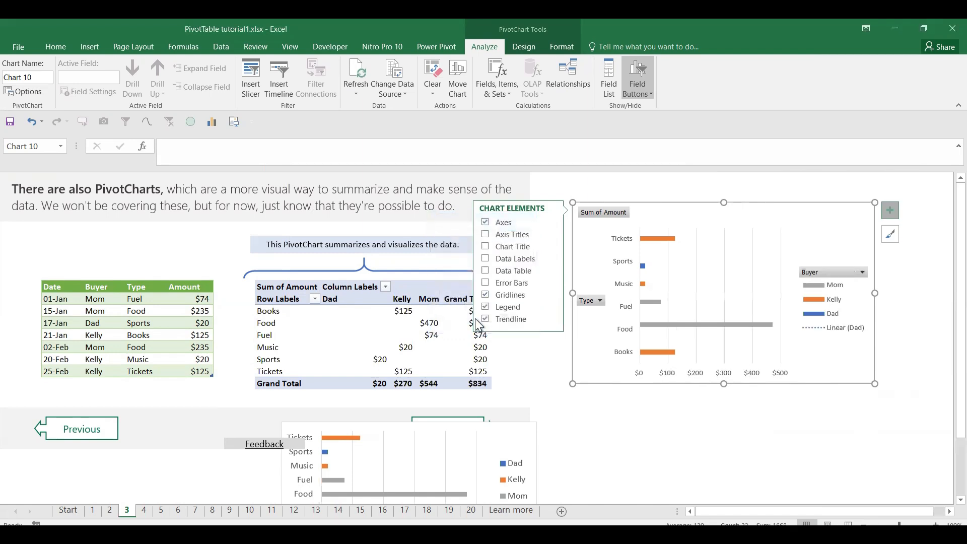
# Step: Show the data table in the new PivotChart, hide it again, and deselect the chart
pyautogui.click(486, 271)
pyautogui.click(486, 271)
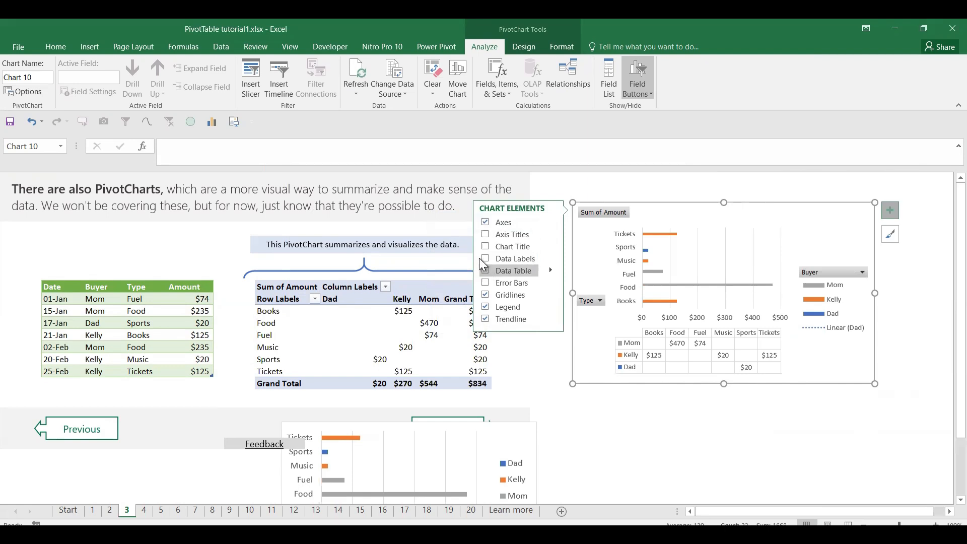
pyautogui.click(647, 451)
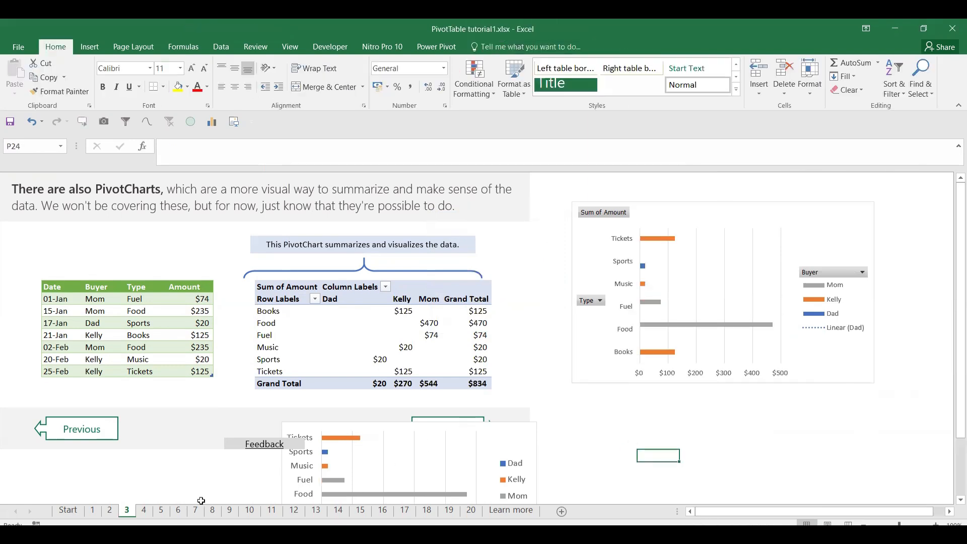
# Step: Move worksheet 5 directly after worksheet 3 and display it
pyautogui.moveTo(156, 510); pyautogui.dragTo(145, 511)
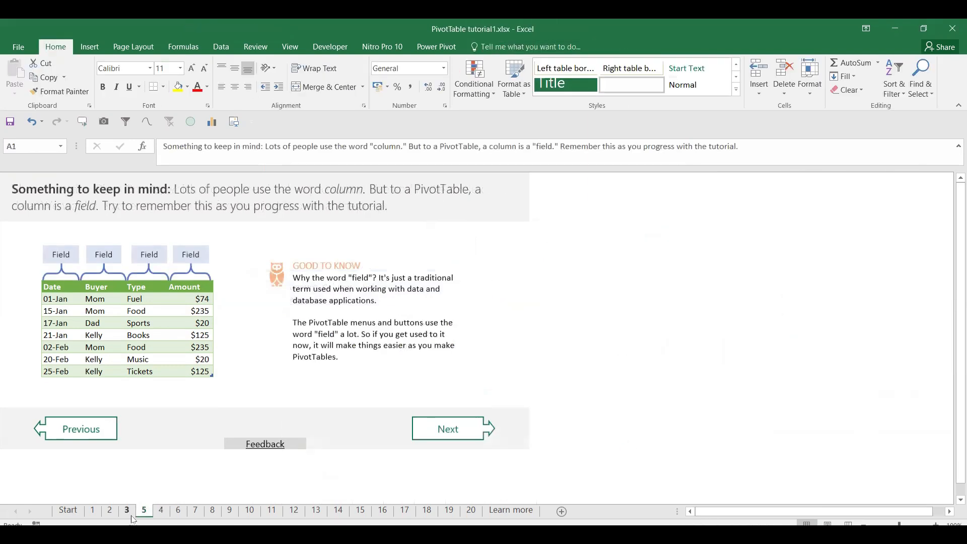
pyautogui.click(128, 513)
pyautogui.click(142, 511)
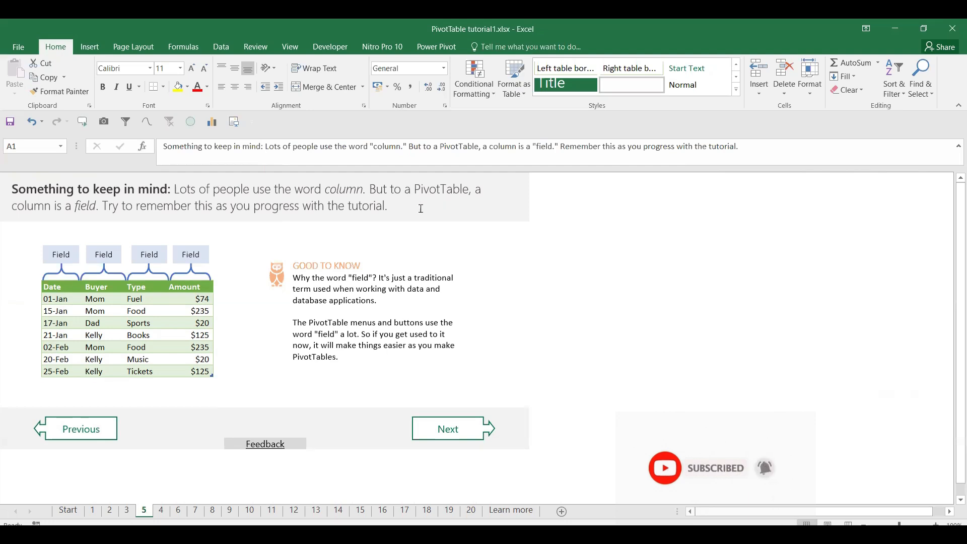
# Step: Highlight the Date, Buyer and Type fields of the expense table one after another to examine what a field is
pyautogui.click(56, 284)
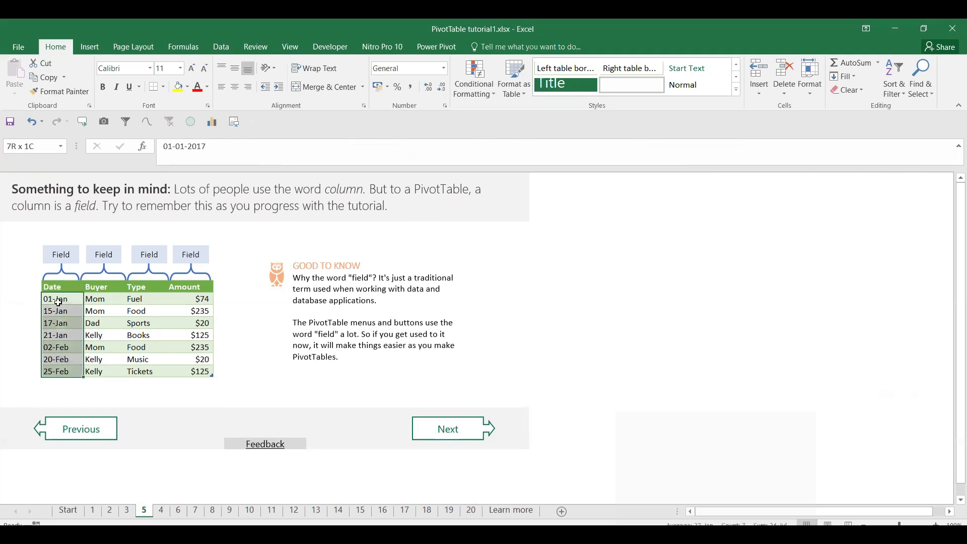
pyautogui.moveTo(55, 286); pyautogui.dragTo(53, 373)
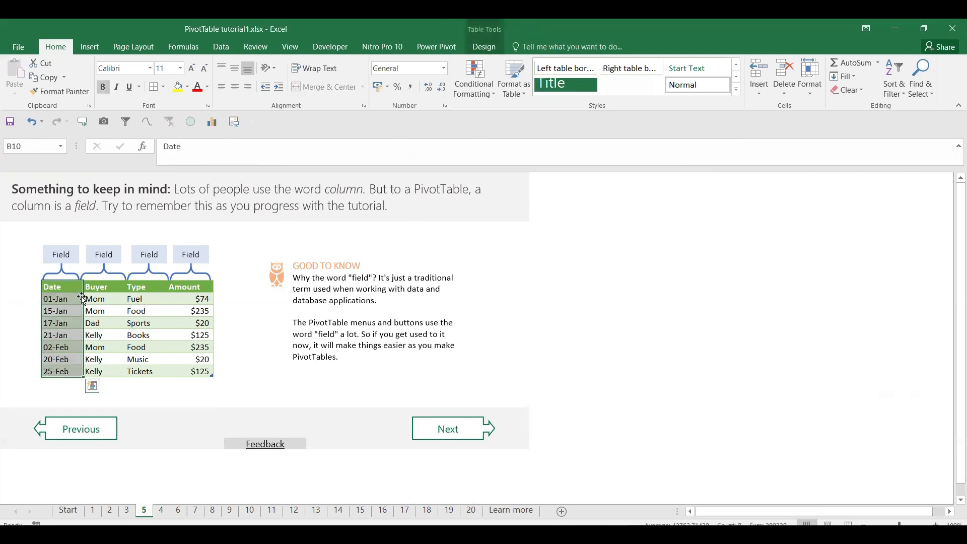
pyautogui.moveTo(100, 288); pyautogui.dragTo(102, 371)
pyautogui.moveTo(135, 288); pyautogui.dragTo(143, 371)
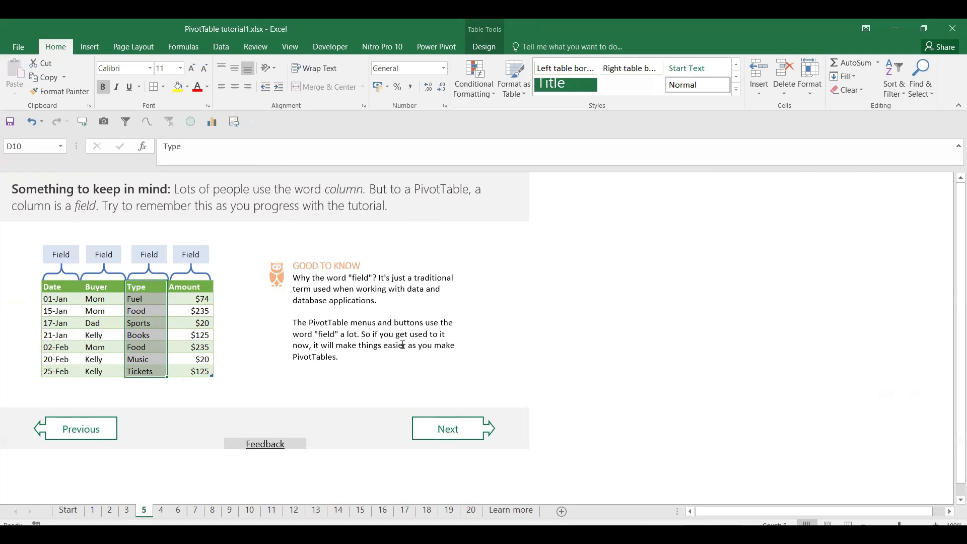
# Step: Compare worksheet 6 about summing the Amount field with the finished example on worksheet 7, and return to worksheet 6
pyautogui.click(432, 423)
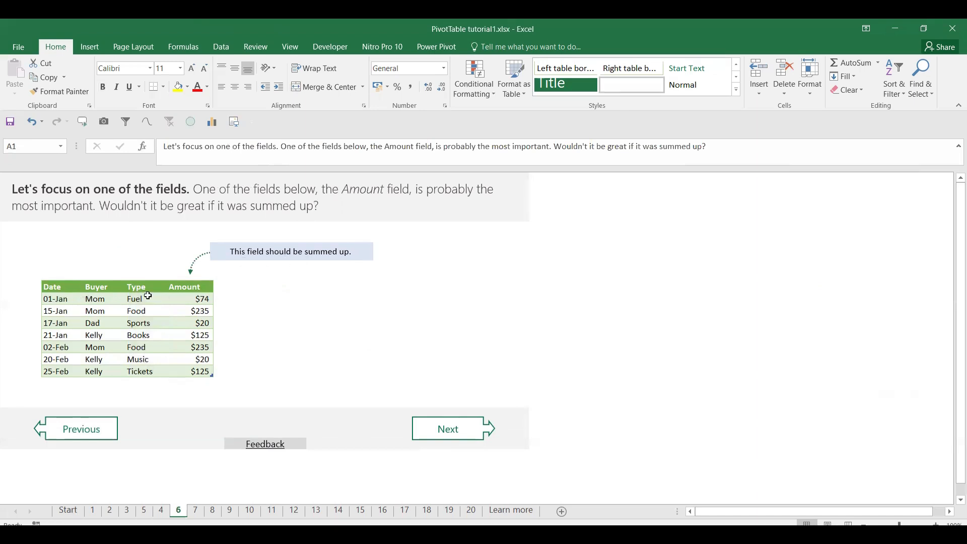
pyautogui.click(452, 425)
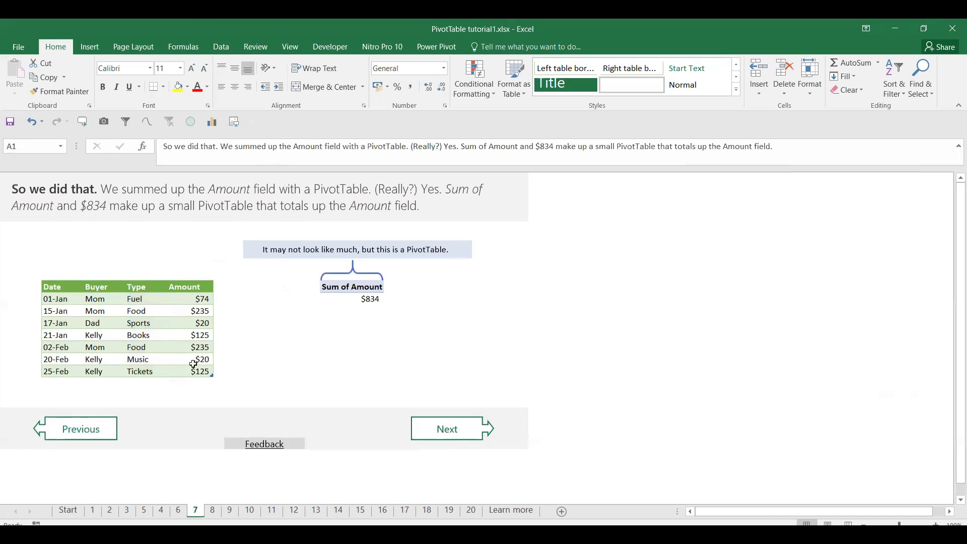
pyautogui.click(178, 510)
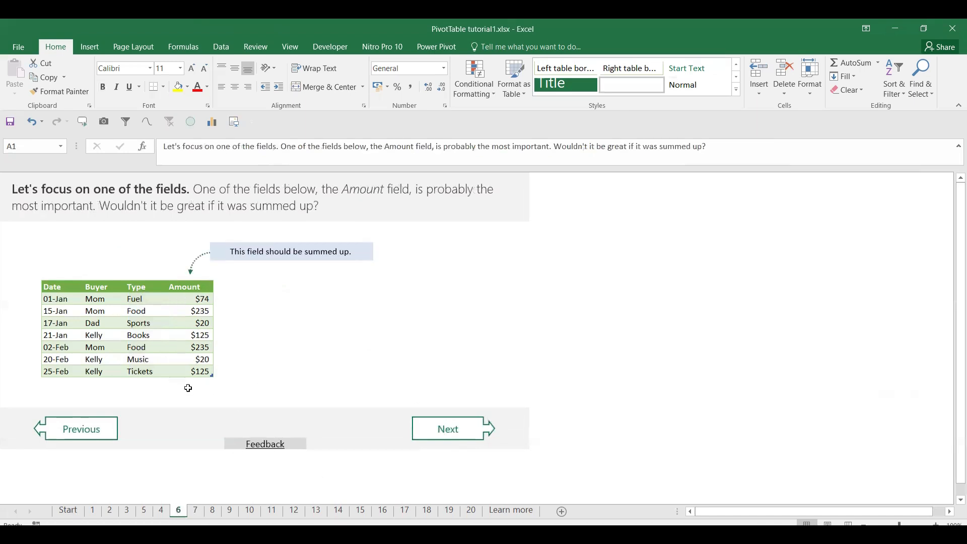
pyautogui.click(431, 434)
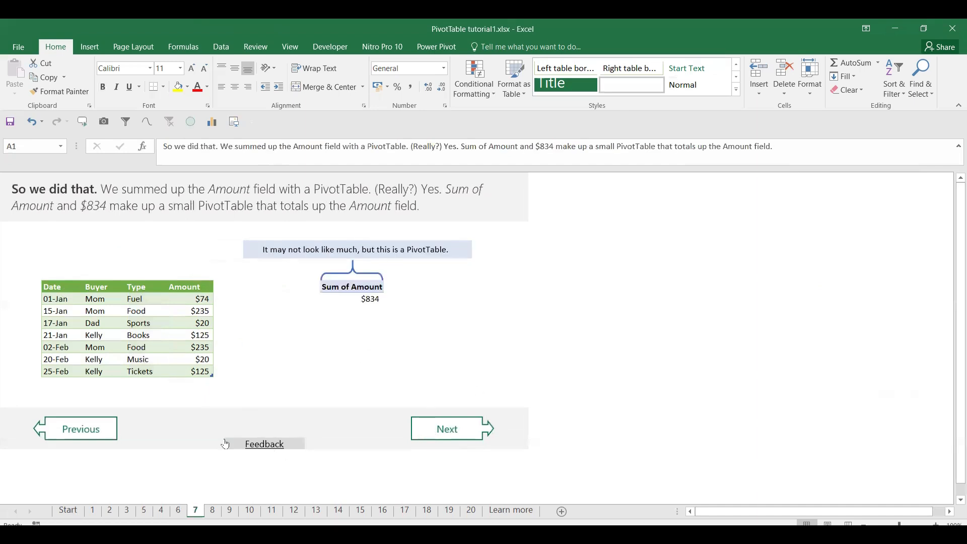
pyautogui.click(180, 510)
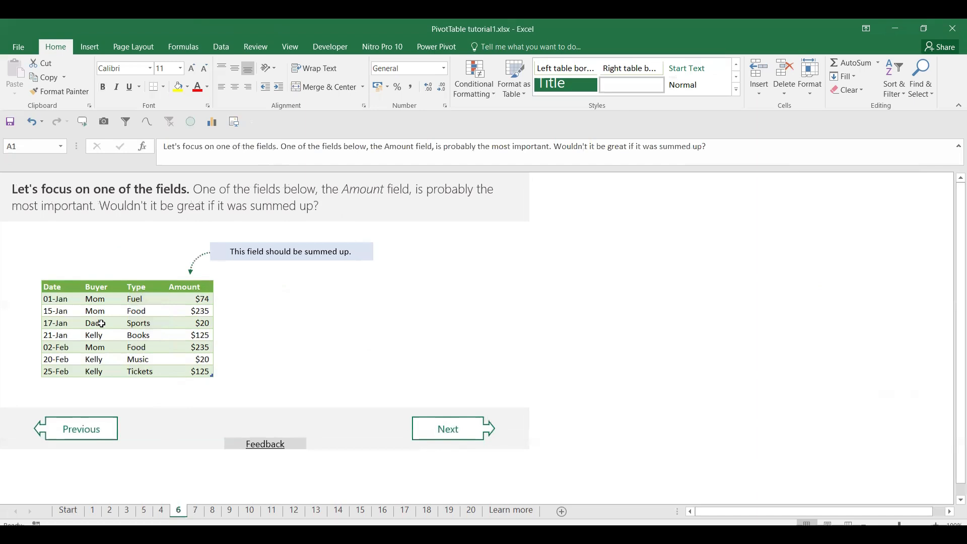
# Step: Create a PivotTable from the whole expense table on worksheet 6, placed on the existing worksheet at cell G10
pyautogui.click(53, 282)
pyautogui.moveTo(55, 285); pyautogui.dragTo(206, 372)
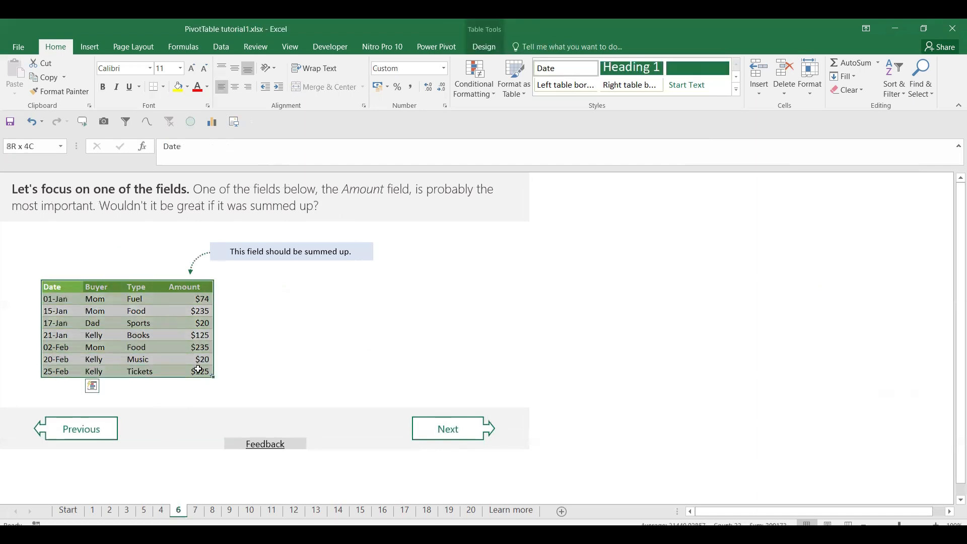
pyautogui.click(89, 49)
pyautogui.click(25, 72)
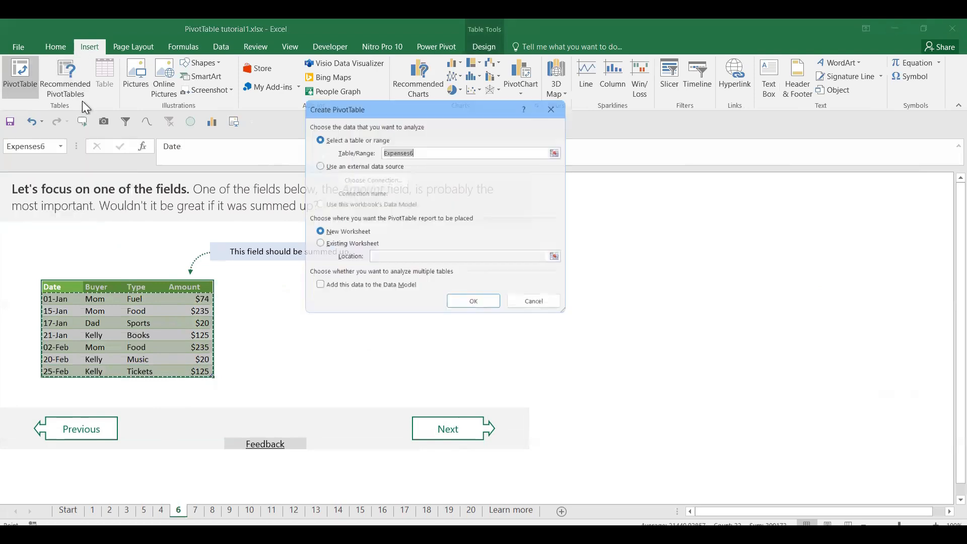
pyautogui.click(320, 248)
pyautogui.click(257, 286)
pyautogui.press('Return')
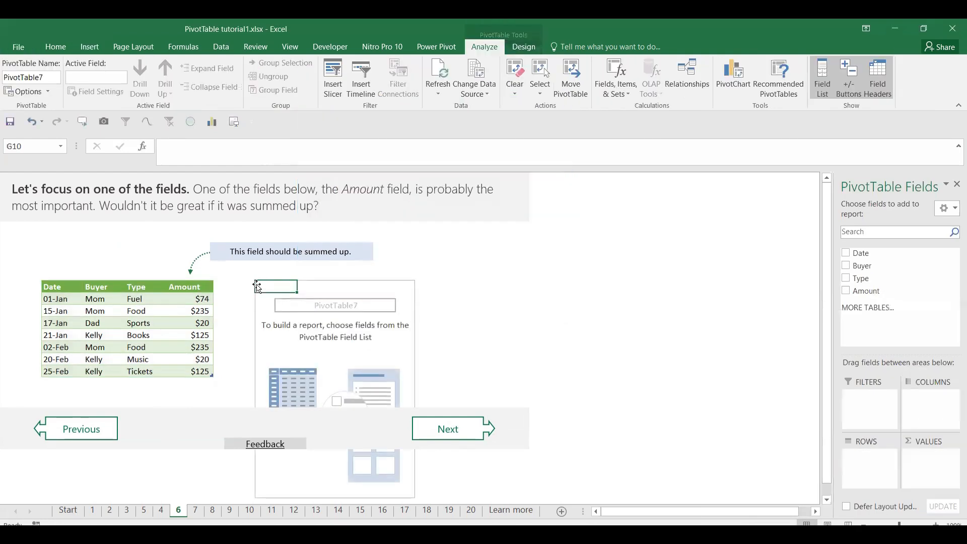
# Step: Sum the Amount field in the new PivotTable and format its total in G11 as dollars without decimals
pyautogui.moveTo(874, 291); pyautogui.dragTo(938, 458)
pyautogui.click(305, 300)
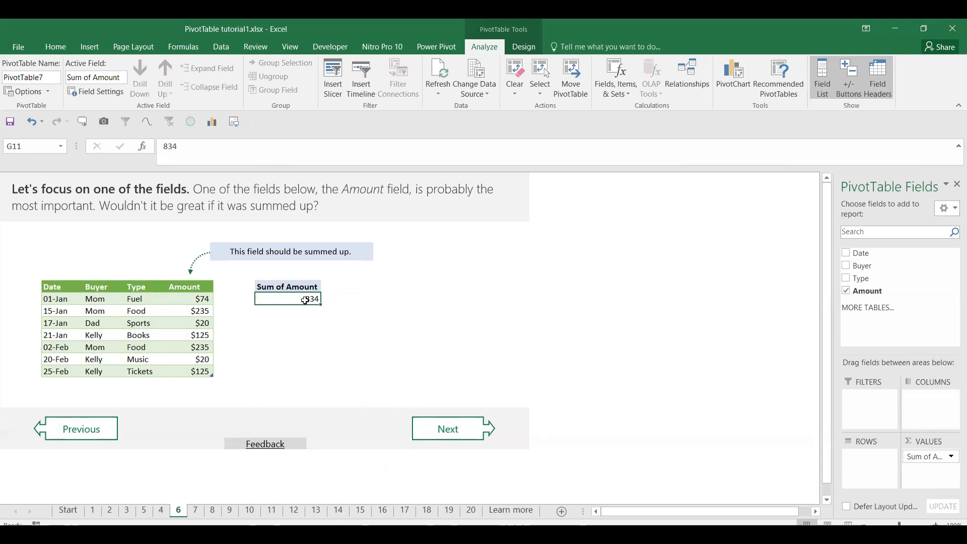
pyautogui.click(55, 47)
pyautogui.click(378, 87)
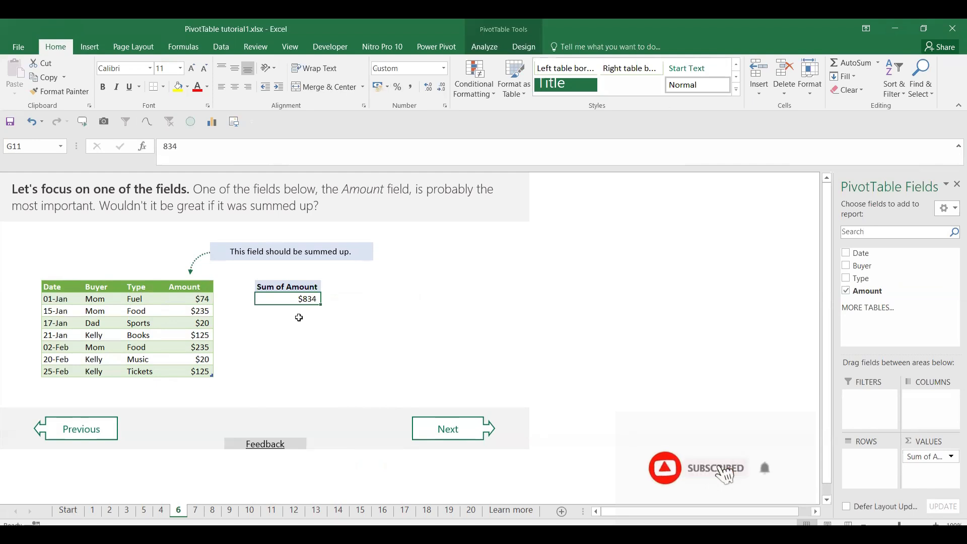
pyautogui.click(444, 70)
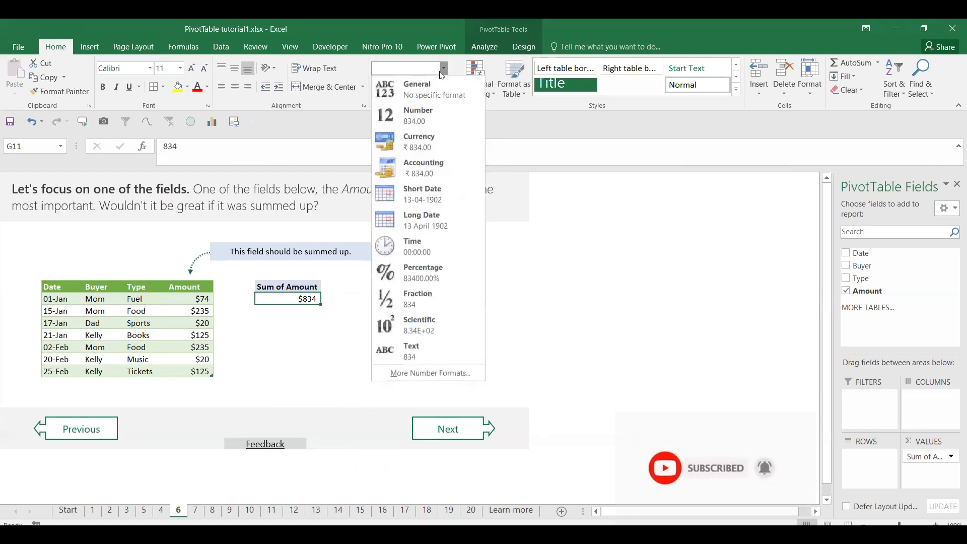
pyautogui.click(441, 72)
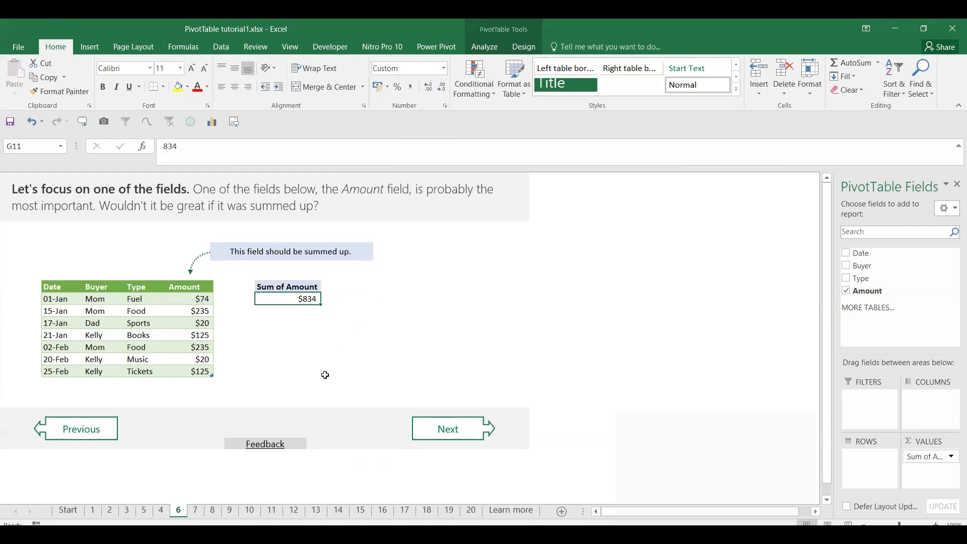
# Step: Review the summed-amount example on worksheet 7 and open worksheet 8 about PivotTable value fields
pyautogui.click(449, 436)
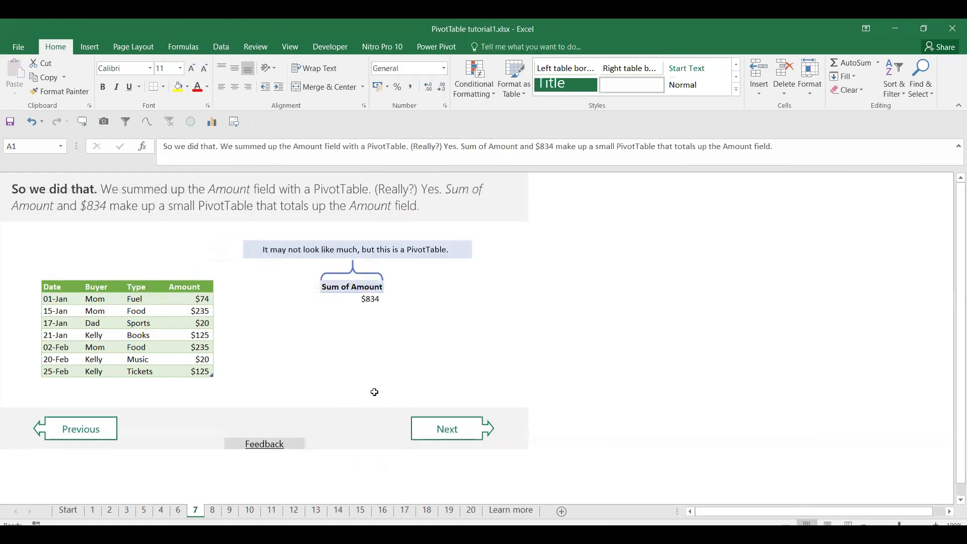
pyautogui.click(454, 427)
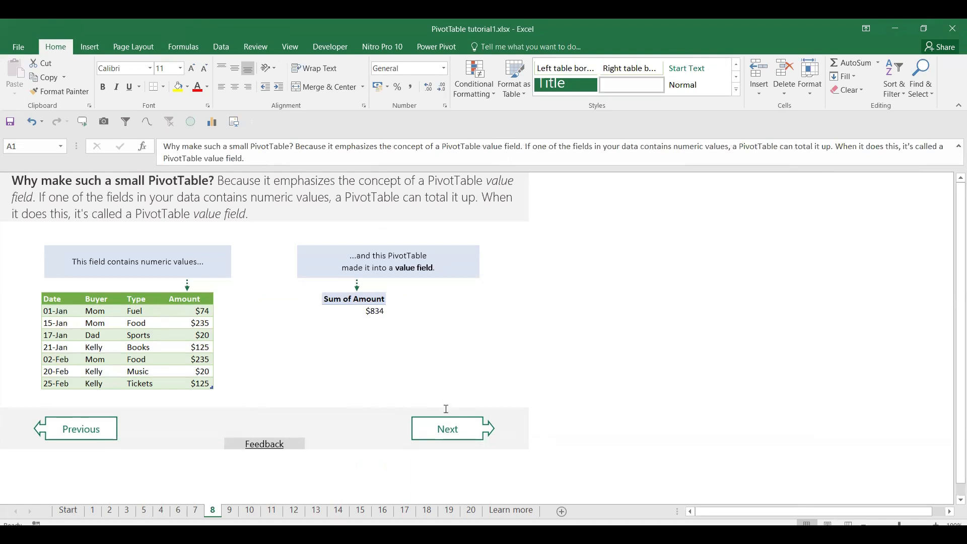
# Step: Compare the Buyer breakdown on worksheet 9 with the Type breakdown on worksheet 10, and return to worksheet 9's Buyer column
pyautogui.click(448, 428)
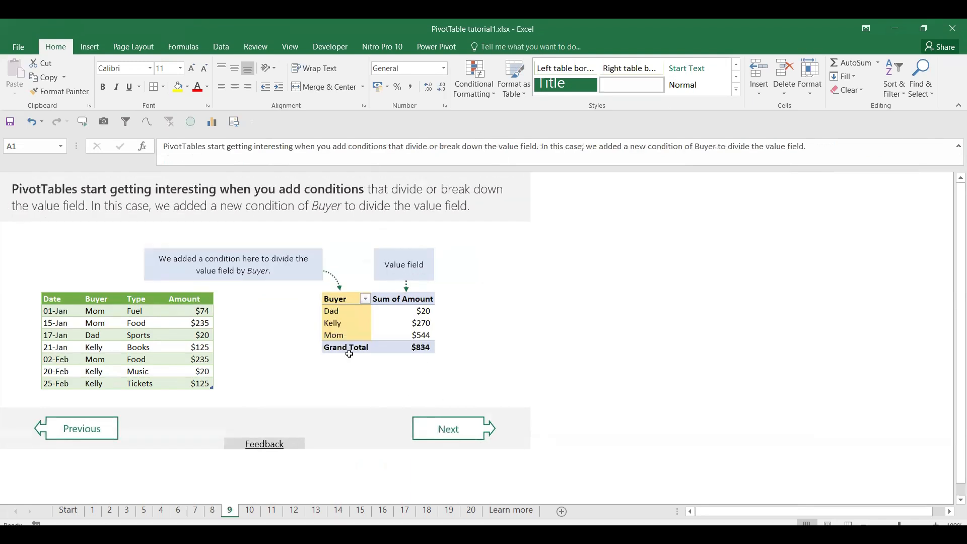
pyautogui.click(433, 431)
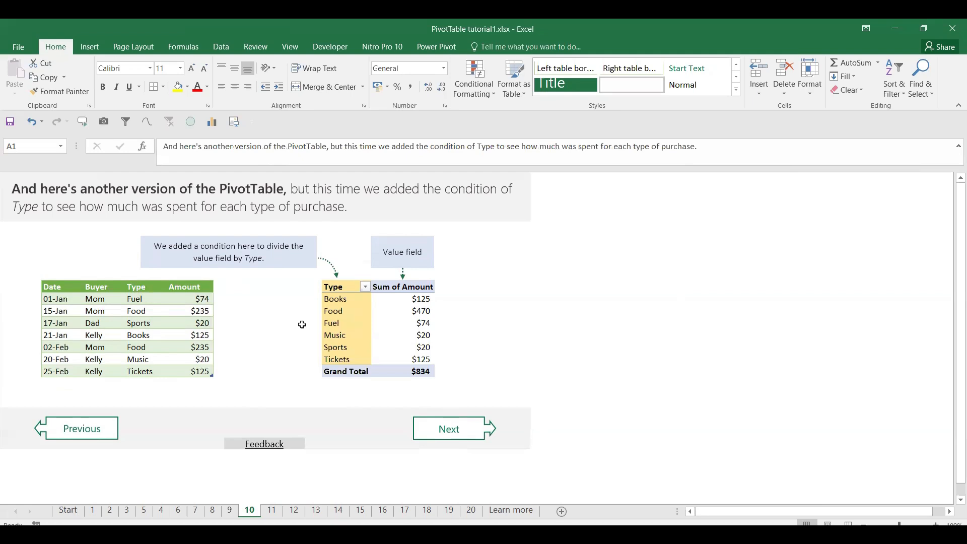
pyautogui.click(230, 510)
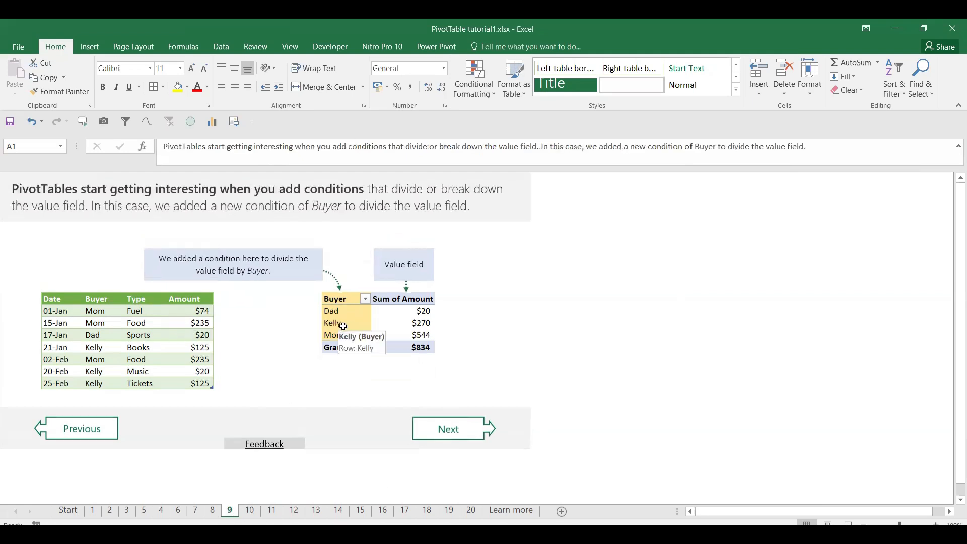
pyautogui.click(109, 299)
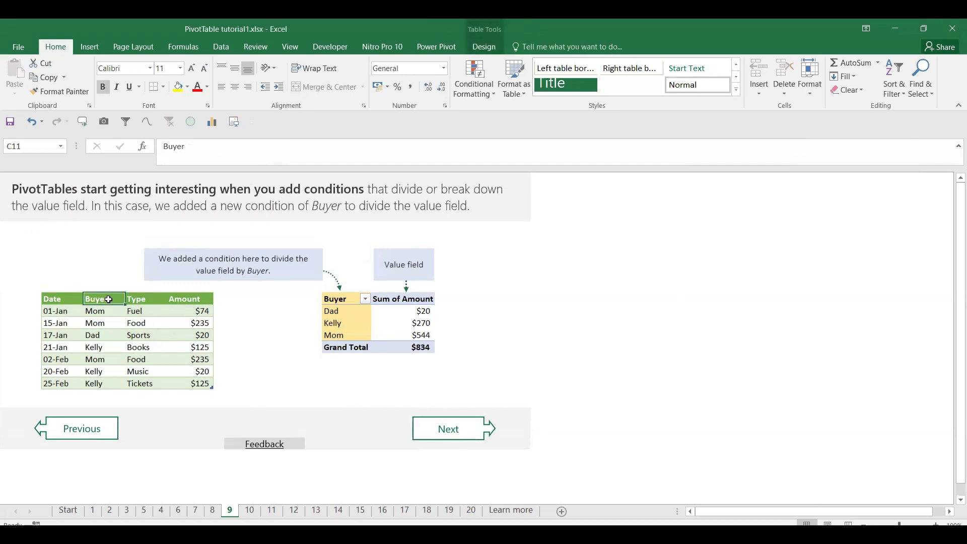
pyautogui.click(59, 300)
pyautogui.click(94, 300)
pyautogui.click(104, 311)
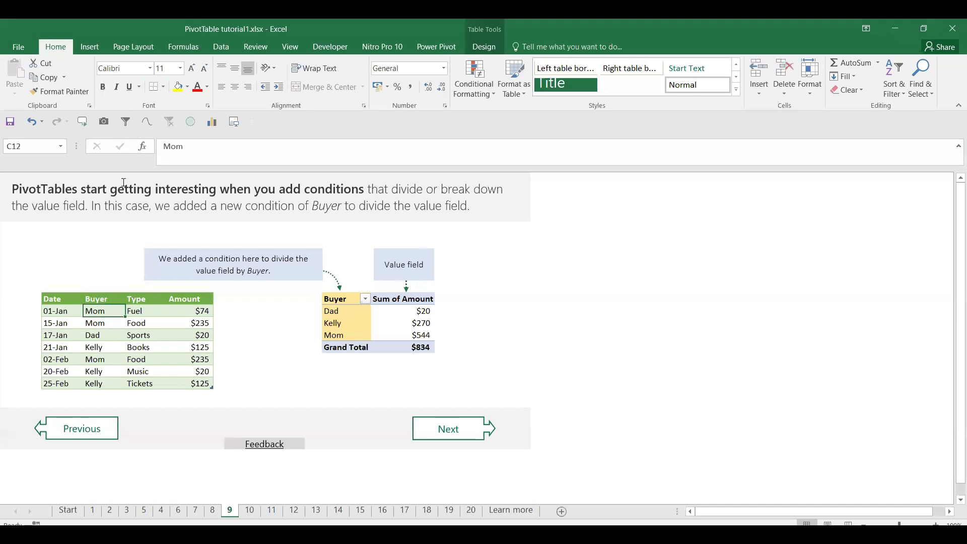
# Step: Turn on filtering for the expense table on worksheet 9, show only Mom's rows, and check their summed amount
pyautogui.click(124, 125)
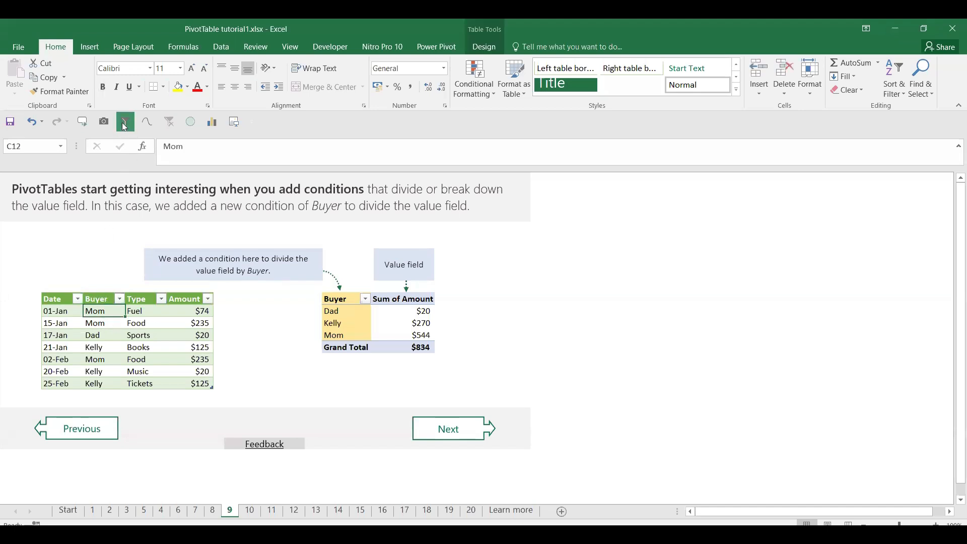
pyautogui.click(120, 299)
pyautogui.click(55, 182)
pyautogui.click(46, 211)
pyautogui.press('Return')
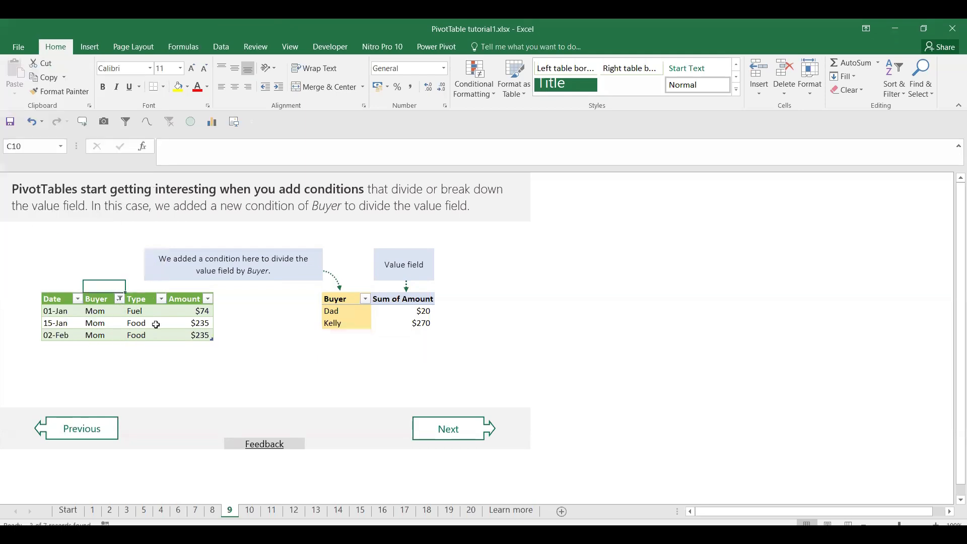
pyautogui.moveTo(185, 312); pyautogui.dragTo(185, 334)
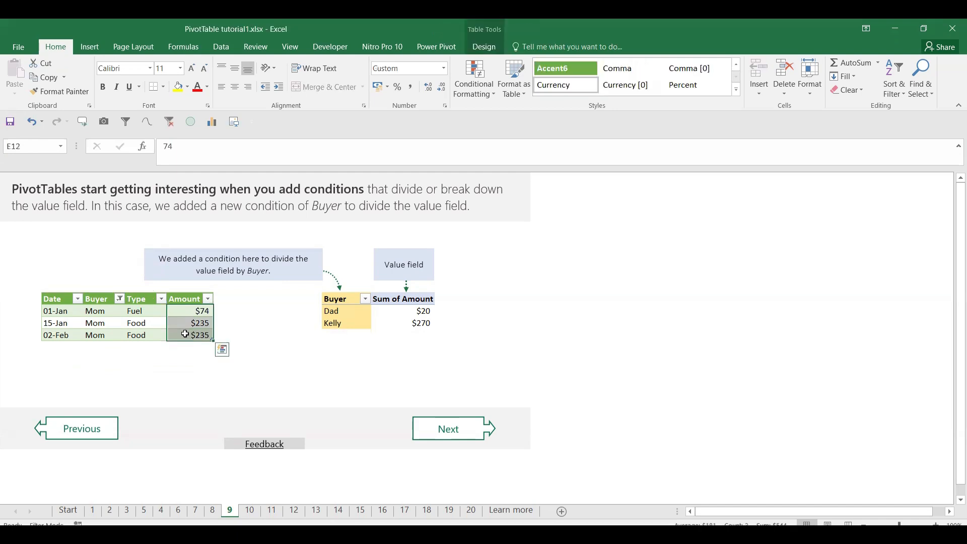
pyautogui.click(418, 309)
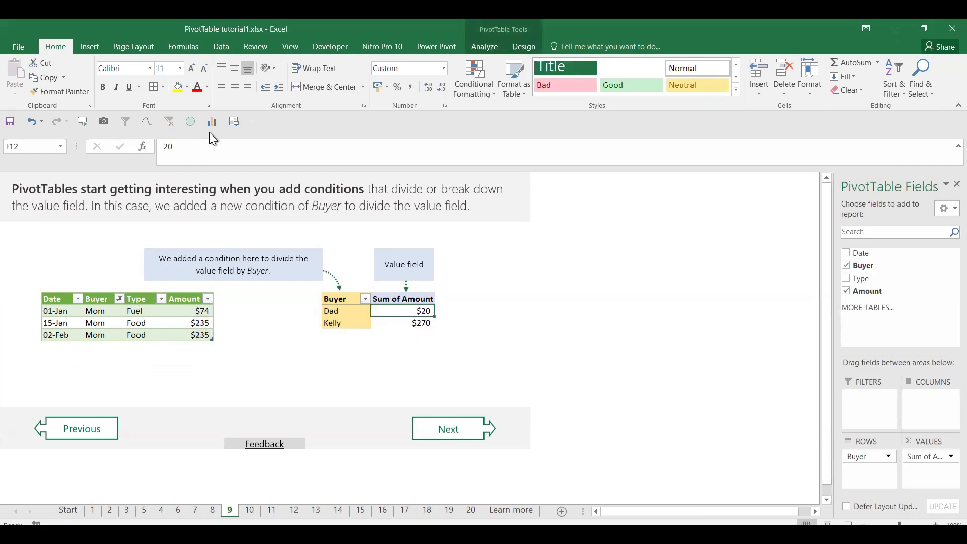
# Step: Show all buyers in the expense table again and compare its rows with Mom's total in the PivotTable
pyautogui.click(119, 299)
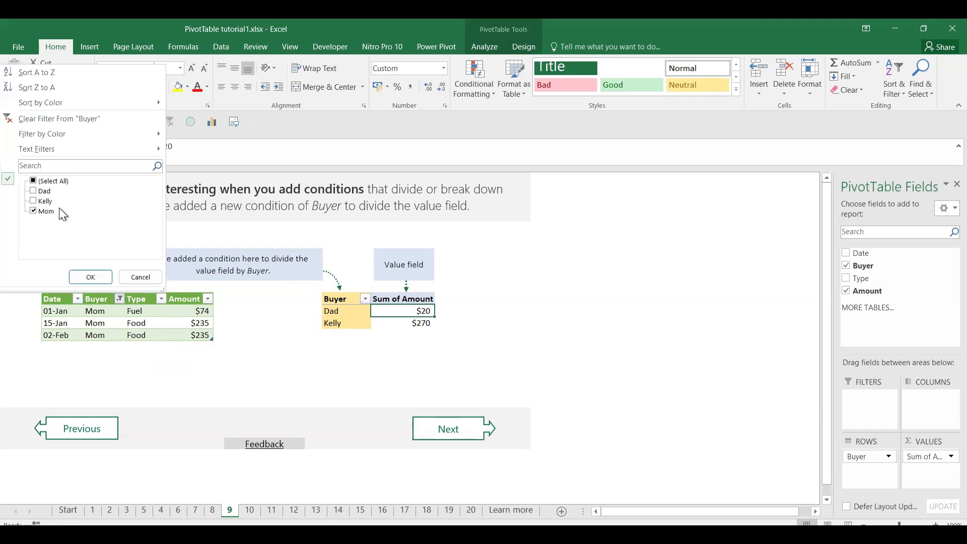
pyautogui.click(43, 183)
pyautogui.click(90, 277)
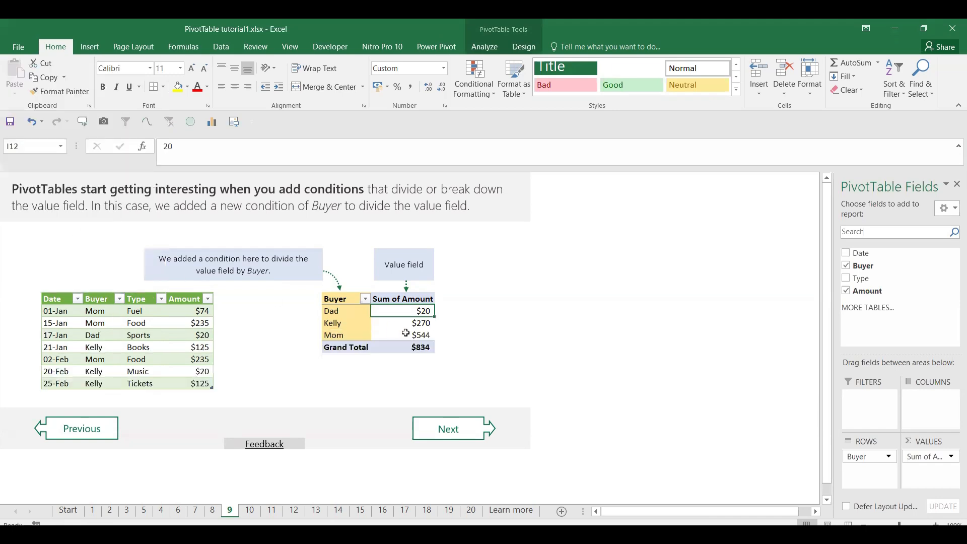
pyautogui.click(419, 336)
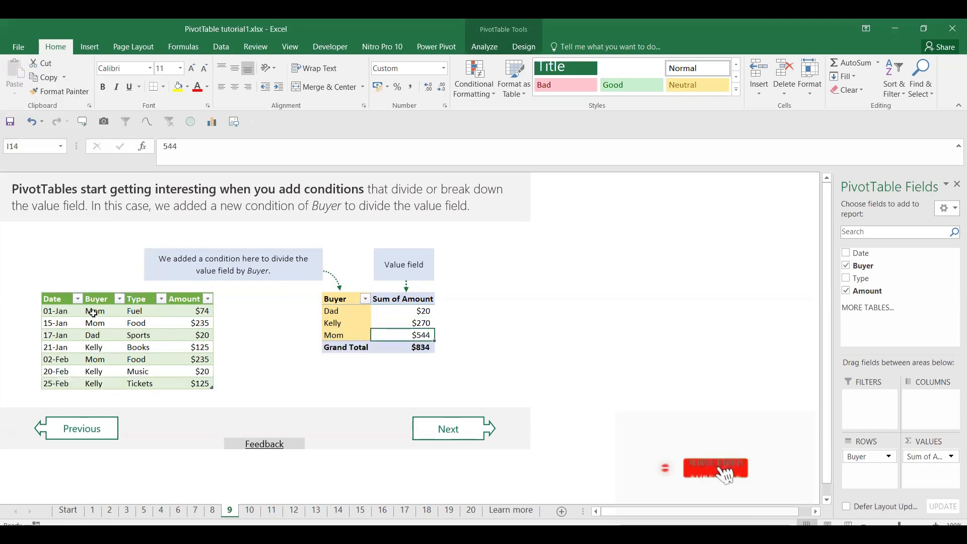
pyautogui.moveTo(57, 300); pyautogui.dragTo(156, 361)
pyautogui.click(186, 358)
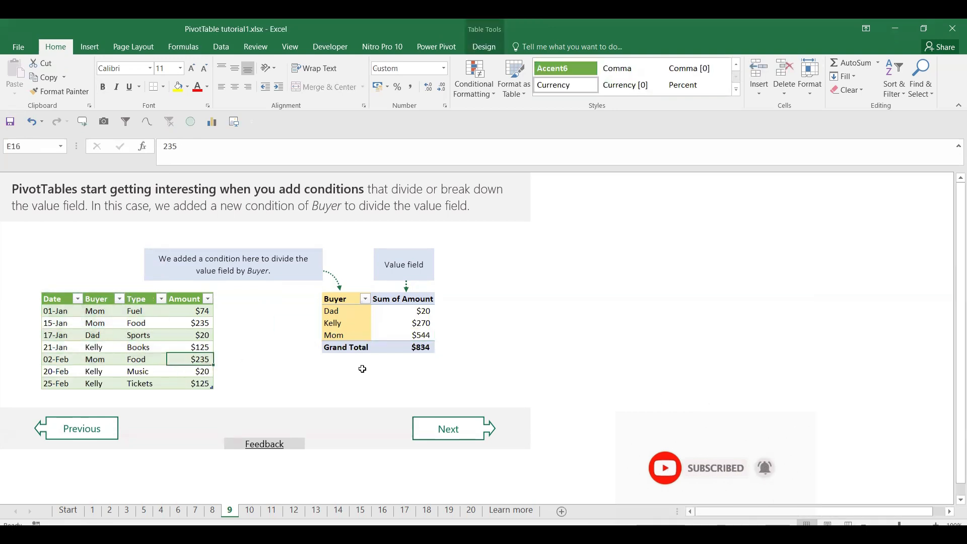
# Step: Create a PivotTable from the whole expense table on worksheet 10, placed on the existing worksheet at cell K10
pyautogui.click(244, 512)
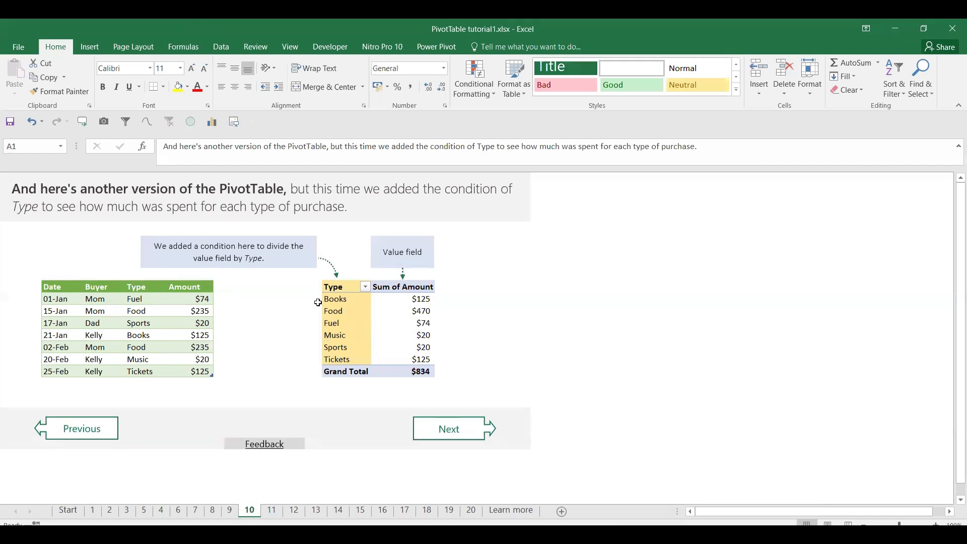
pyautogui.moveTo(48, 286); pyautogui.dragTo(162, 372)
pyautogui.click(86, 44)
pyautogui.click(20, 76)
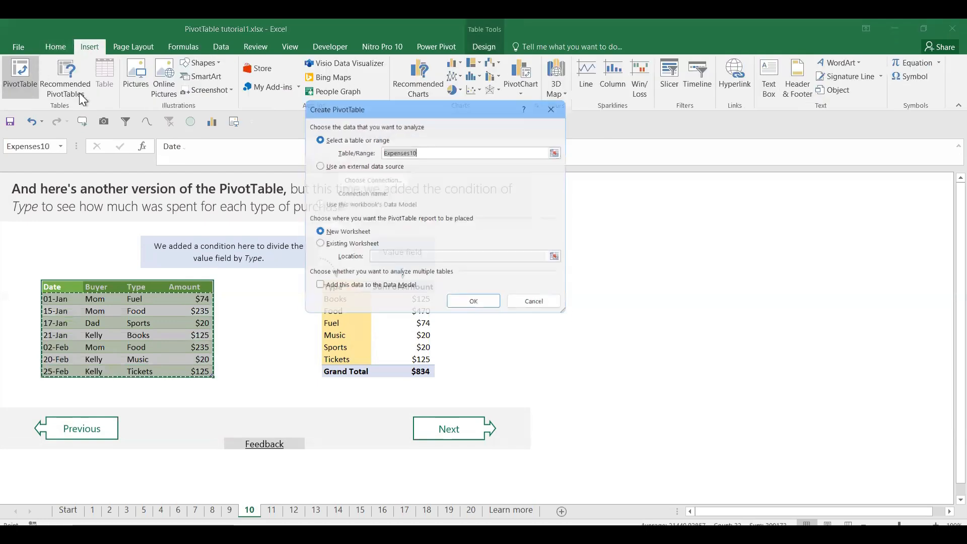
pyautogui.click(334, 247)
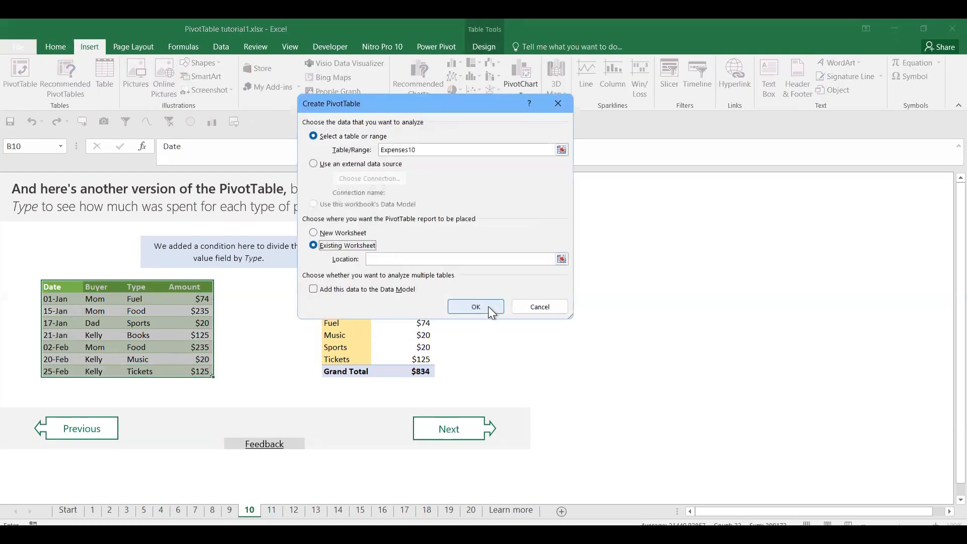
pyautogui.click(488, 306)
pyautogui.click(488, 316)
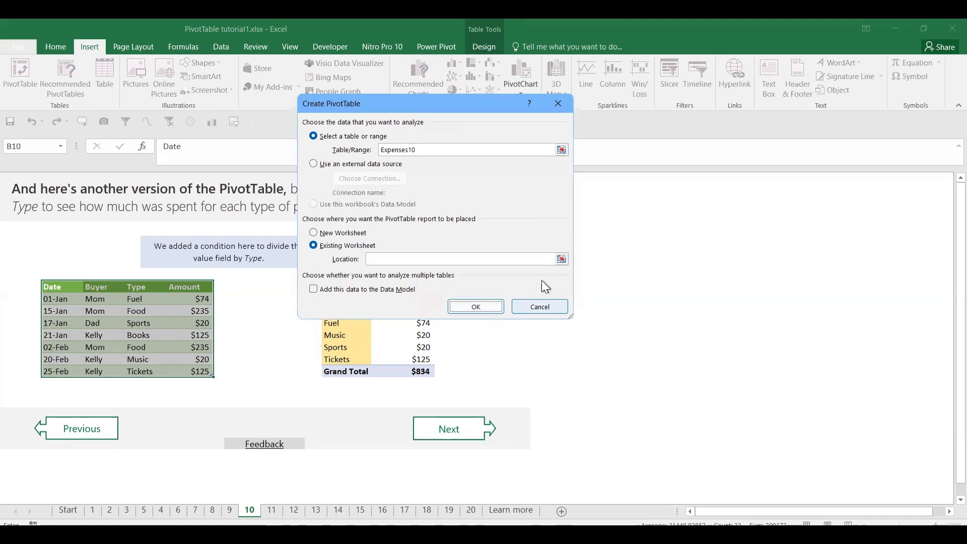
pyautogui.click(560, 259)
pyautogui.click(491, 284)
pyautogui.press('Return')
pyautogui.press('Return')
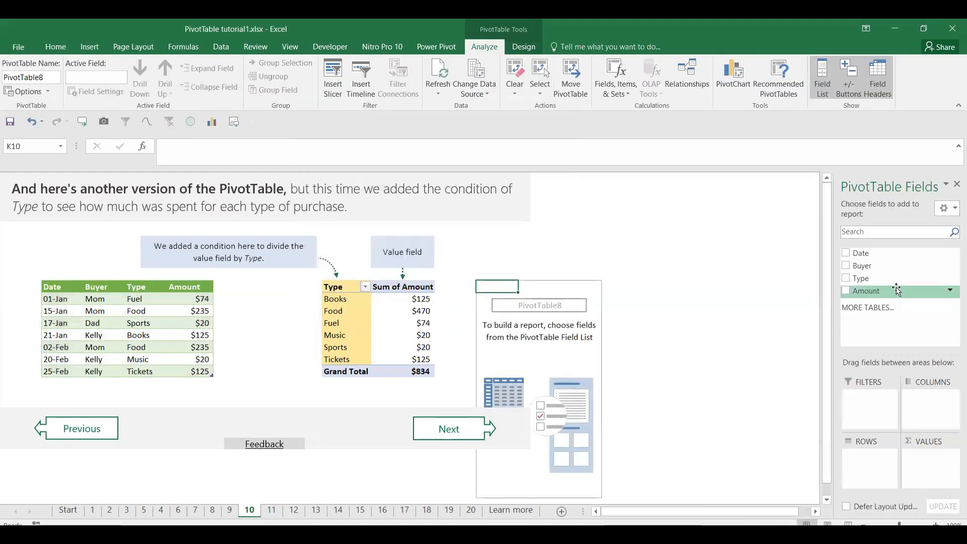
# Step: Use Type as the row field and sum the Amount field as the value in the new PivotTable
pyautogui.moveTo(886, 279); pyautogui.dragTo(868, 455)
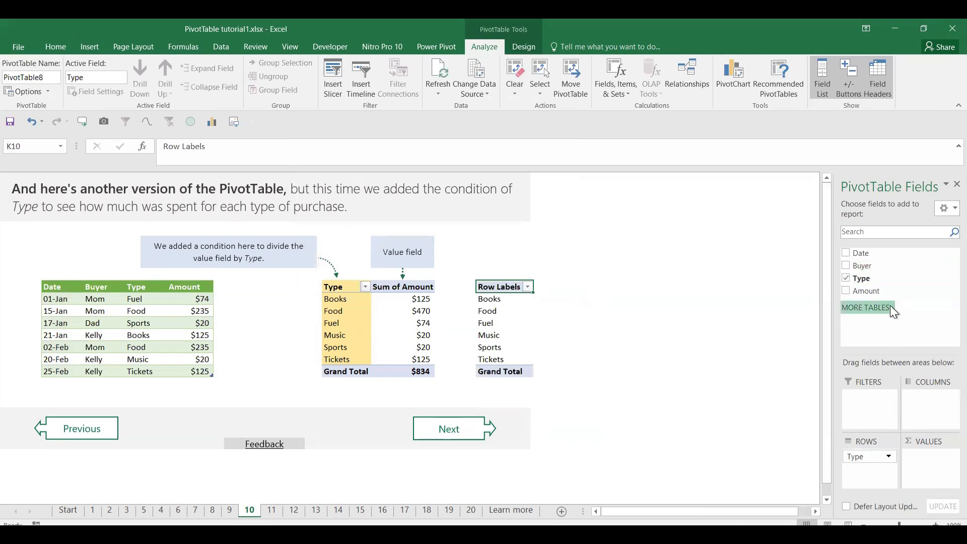
pyautogui.moveTo(929, 484); pyautogui.dragTo(929, 479)
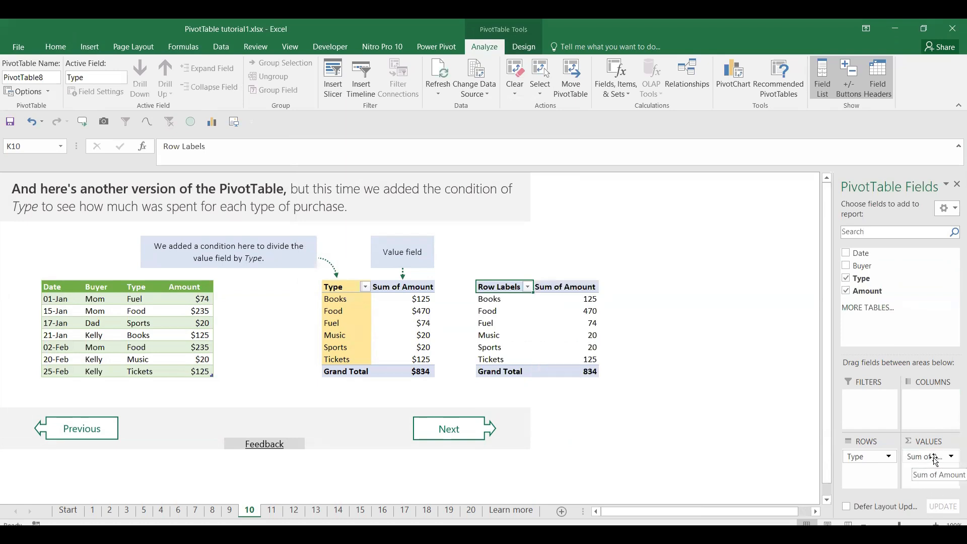
pyautogui.click(930, 458)
pyautogui.click(906, 438)
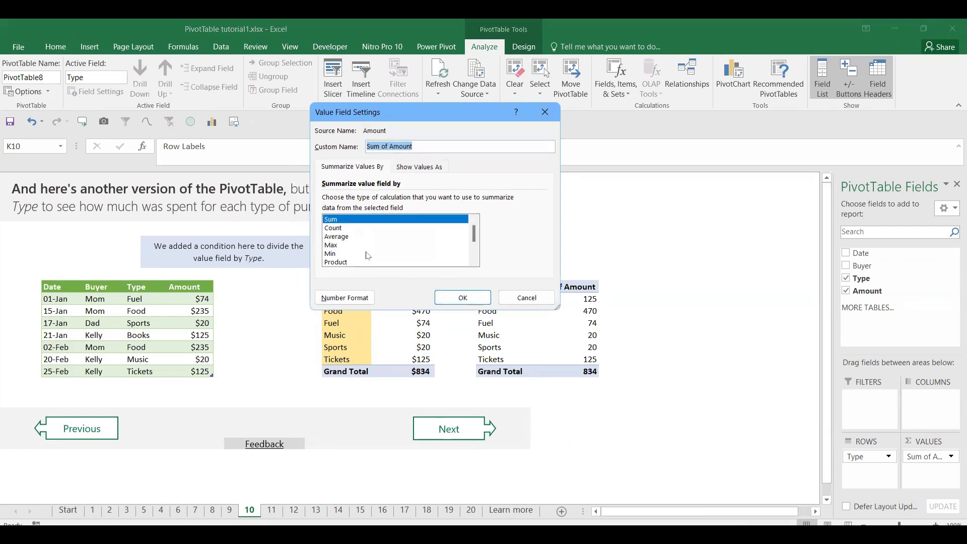
pyautogui.click(544, 111)
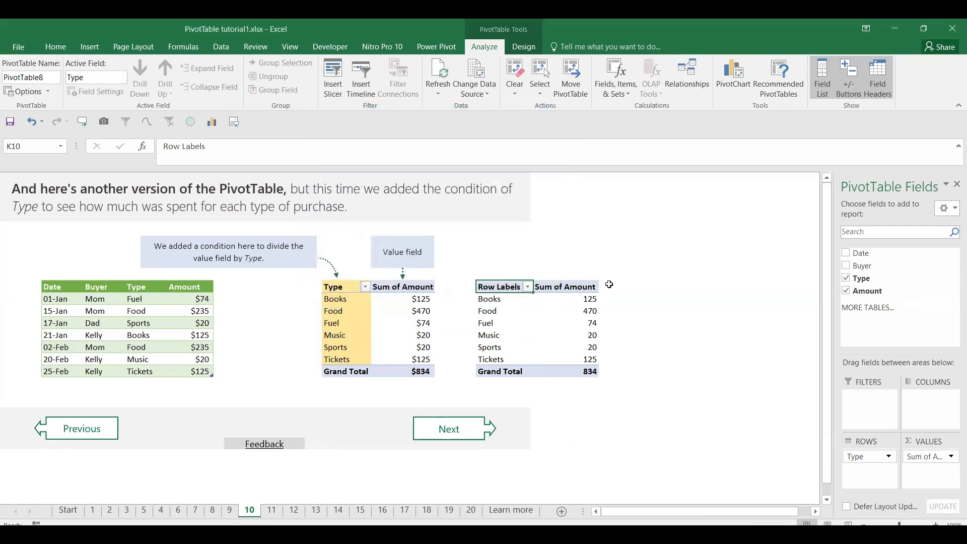
# Step: Format the new PivotTable's summed amounts as dollars without decimals and sort them from largest to smallest
pyautogui.moveTo(579, 302); pyautogui.dragTo(583, 372)
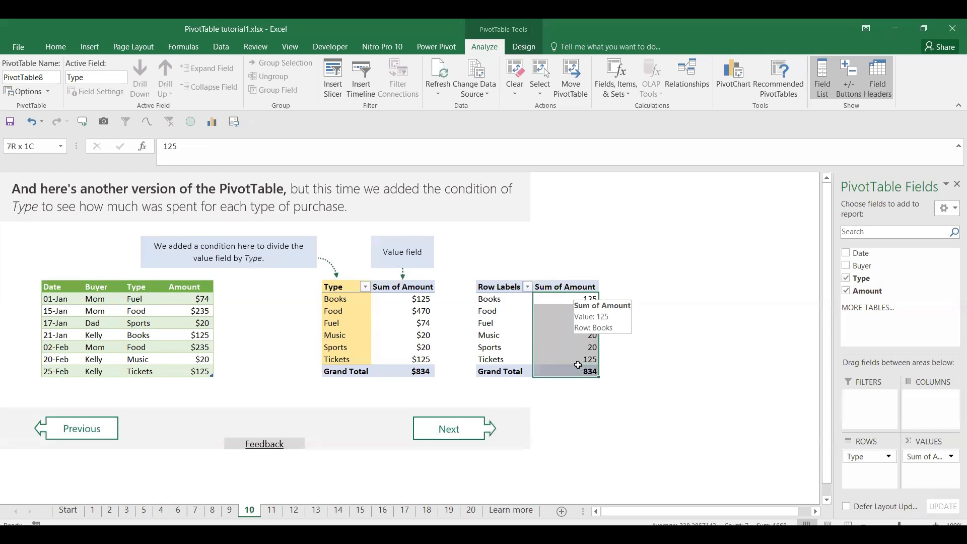
pyautogui.click(56, 47)
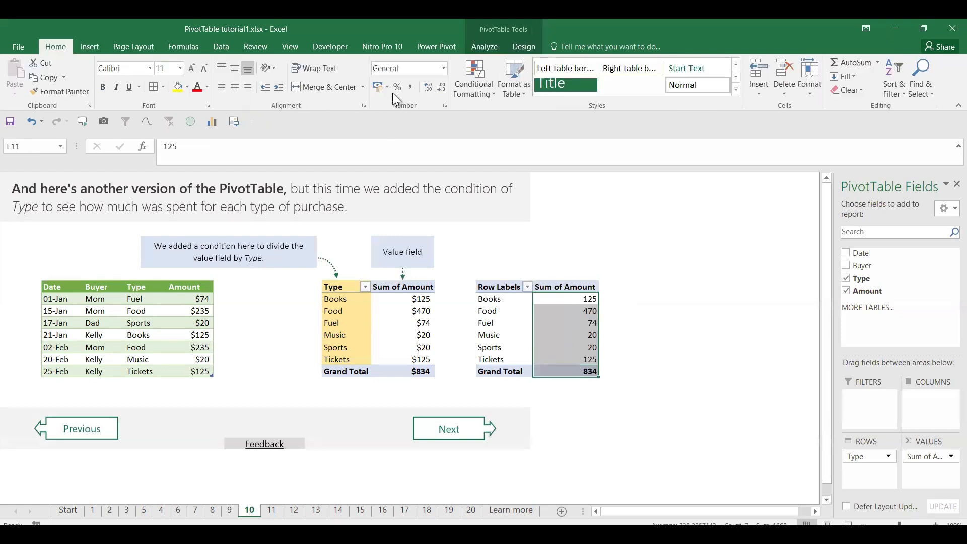
pyautogui.click(377, 86)
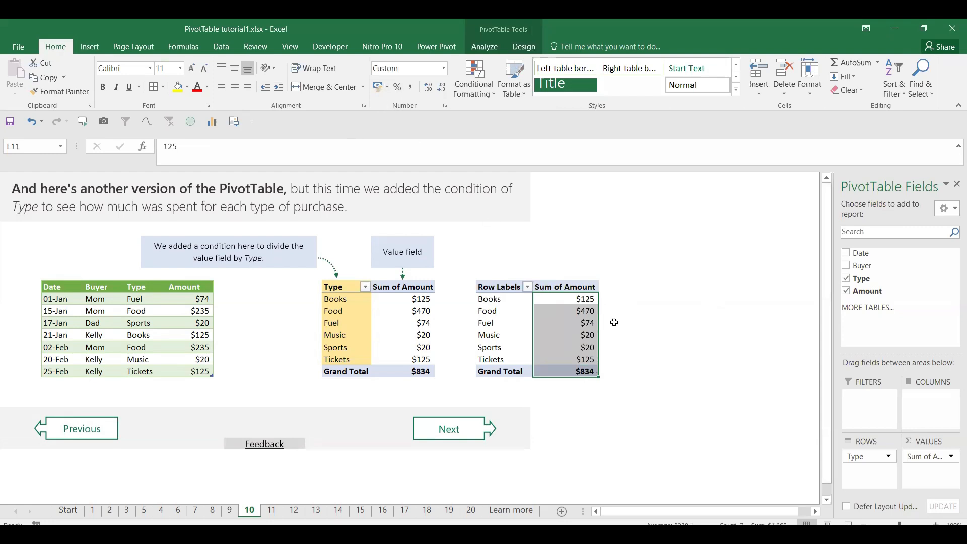
pyautogui.click(580, 298)
pyautogui.rightClick(581, 298)
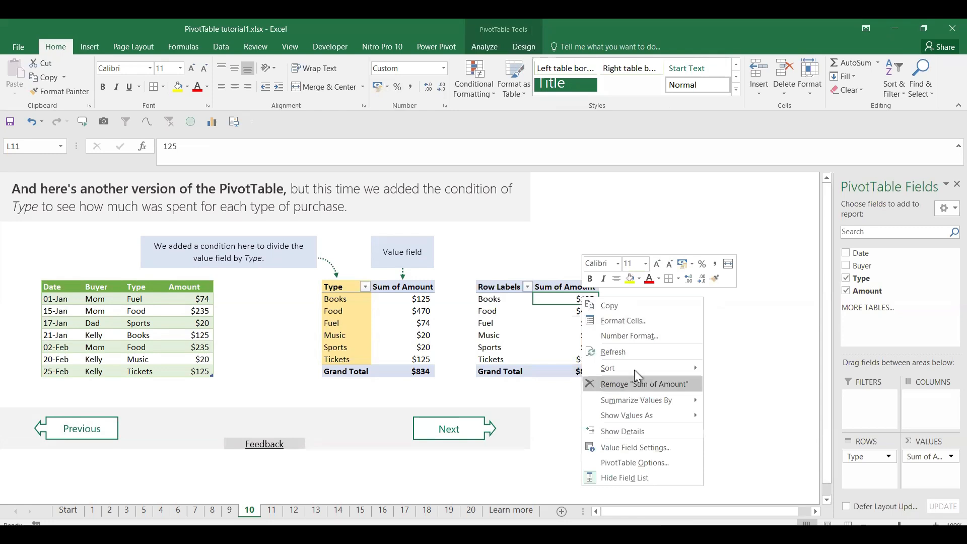
pyautogui.moveTo(634, 367)
pyautogui.click(745, 384)
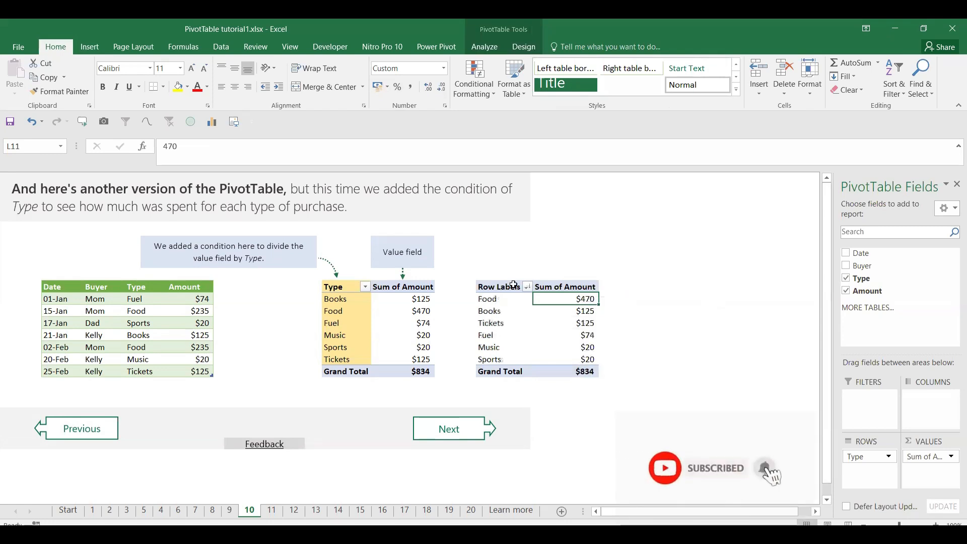
# Step: Add Amount as a second value field, shown as % of Parent Row Total and formatted as percentages without decimals
pyautogui.moveTo(863, 291); pyautogui.dragTo(924, 486)
pyautogui.click(654, 299)
pyautogui.rightClick(655, 299)
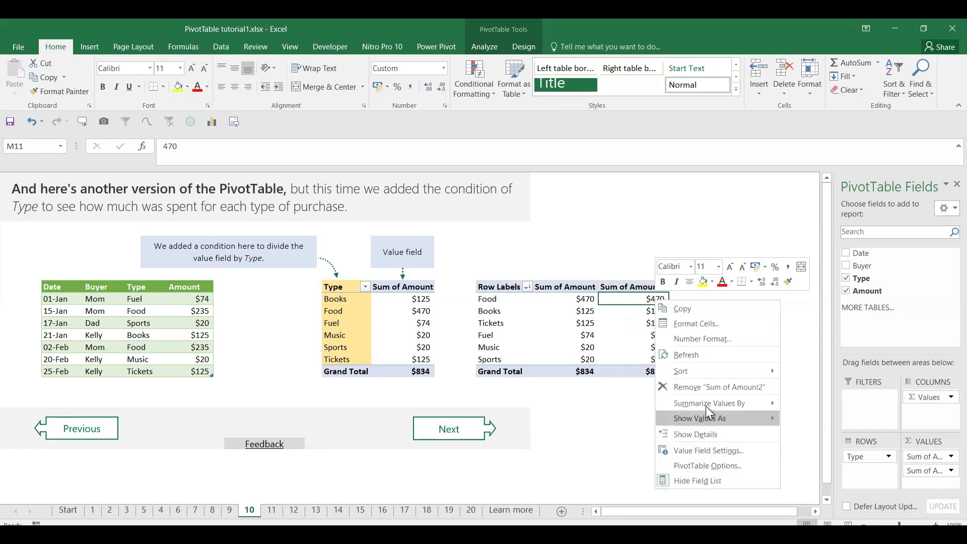
pyautogui.moveTo(709, 403)
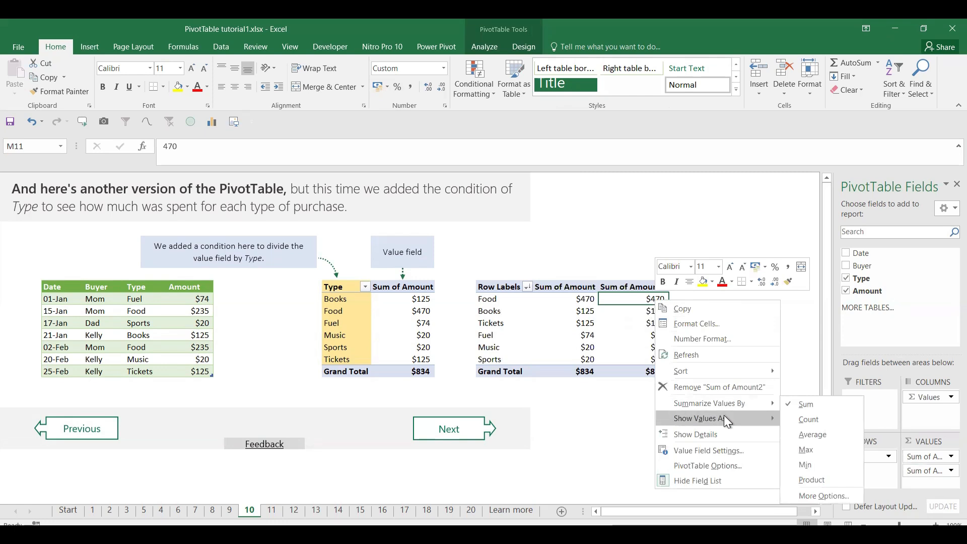
pyautogui.moveTo(765, 415)
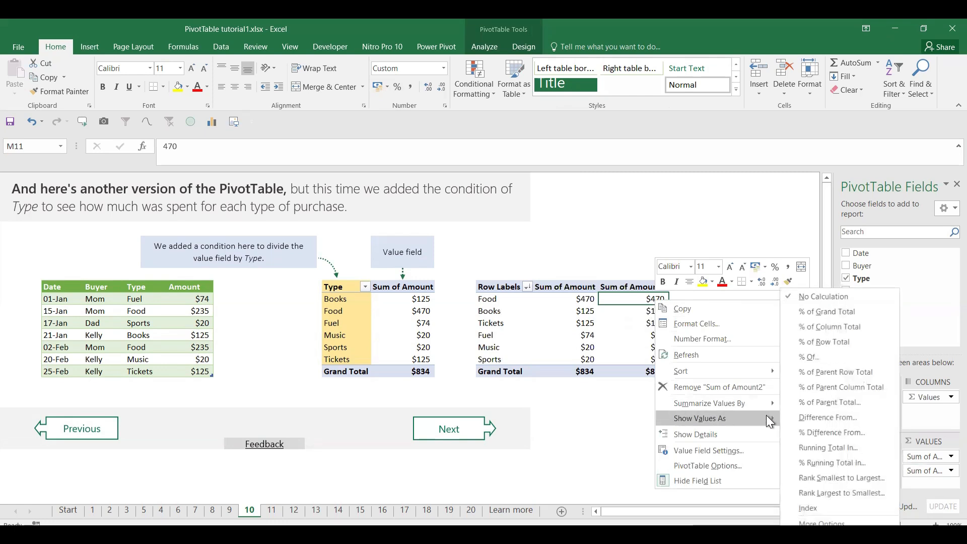
pyautogui.click(840, 374)
pyautogui.moveTo(639, 299); pyautogui.dragTo(644, 373)
pyautogui.moveTo(644, 373)
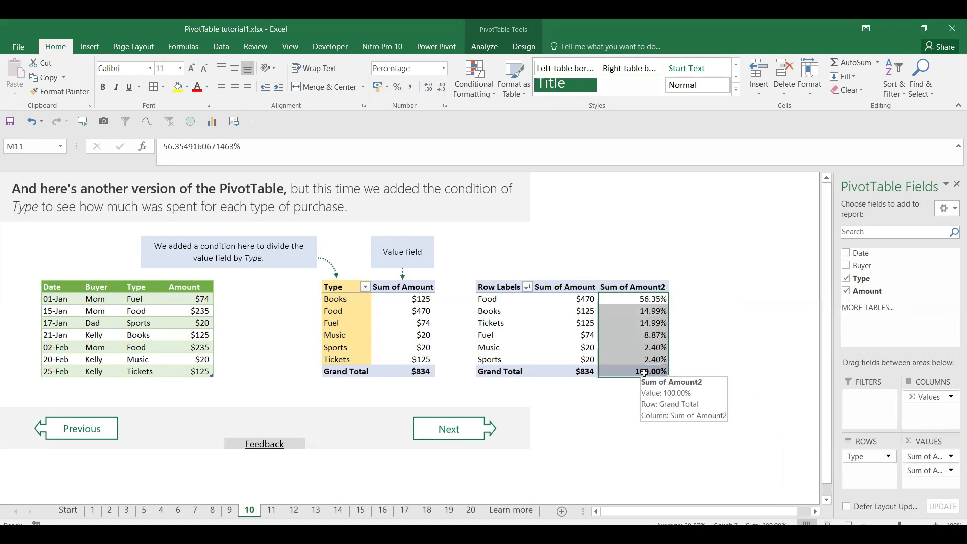
pyautogui.hotkey('ctrl', 'shift', '5')
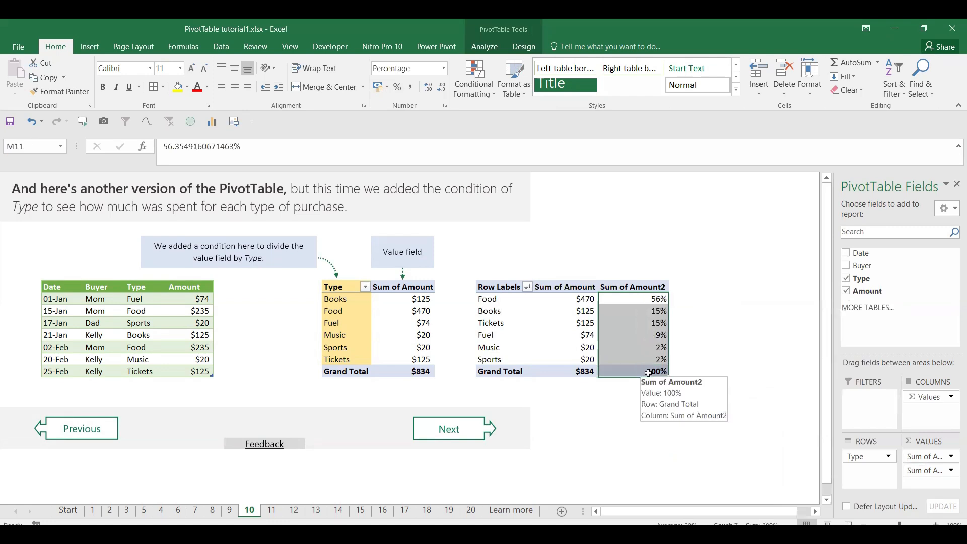
# Step: Rename the new PivotTable's second value header to % and its row labels header to Type
pyautogui.click(627, 286)
pyautogui.write('%')
pyautogui.press('Return')
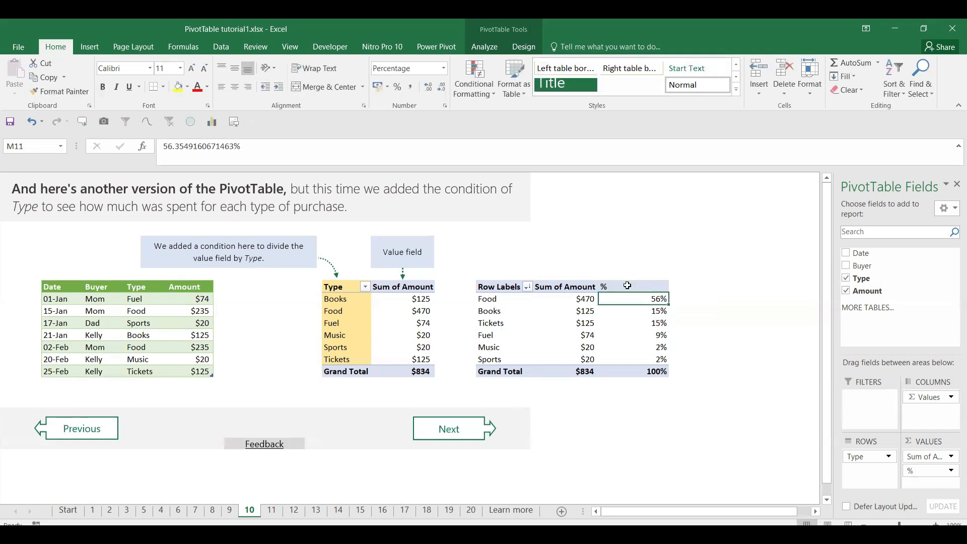
pyautogui.click(498, 288)
pyautogui.write('Type')
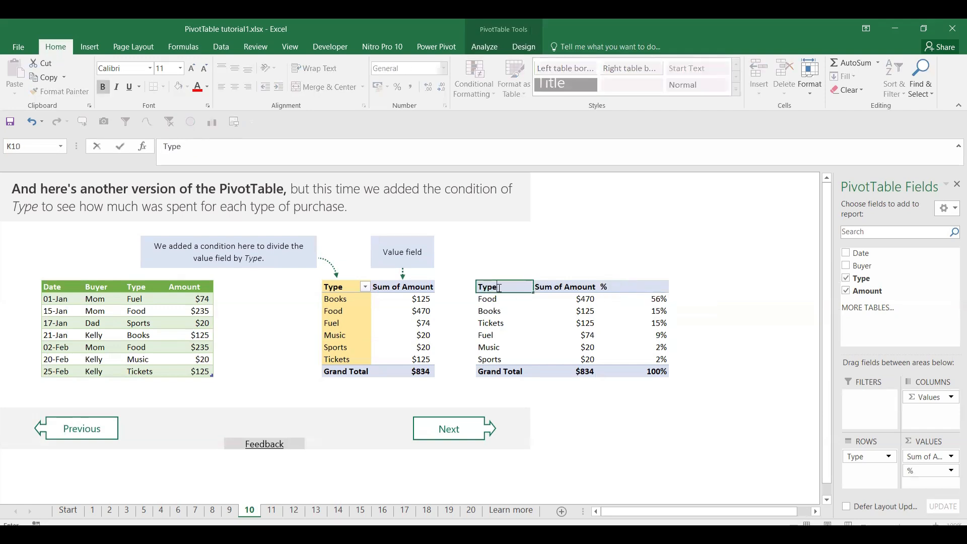
pyautogui.press('Return')
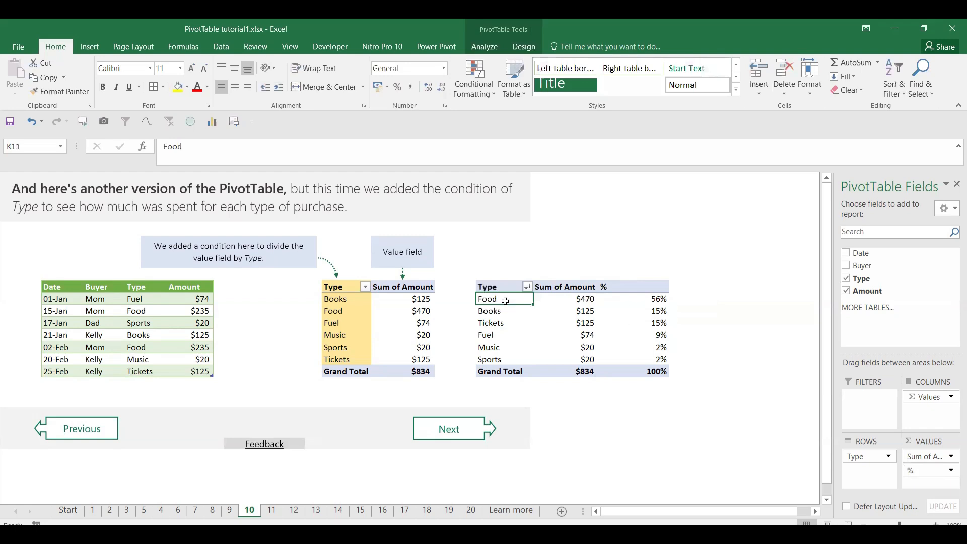
# Step: Preview the clustered column and line charts available for the whole new PivotTable, then close the chart choices without inserting one
pyautogui.click(489, 298)
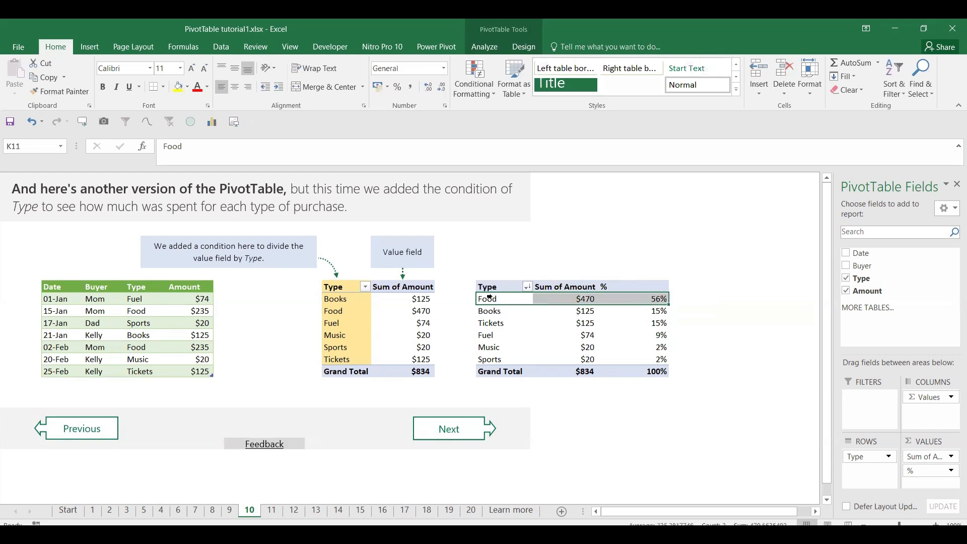
pyautogui.moveTo(497, 288); pyautogui.dragTo(657, 371)
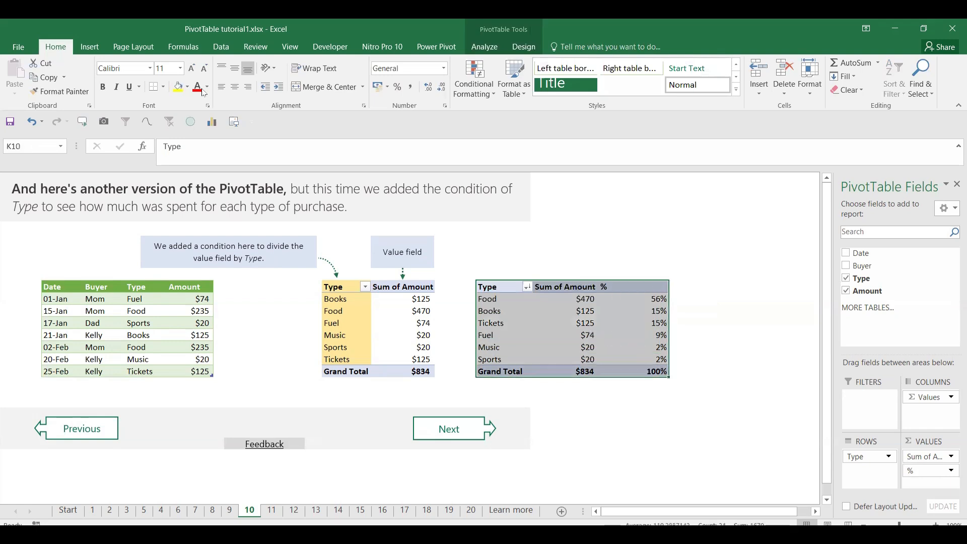
pyautogui.click(90, 47)
pyautogui.click(415, 85)
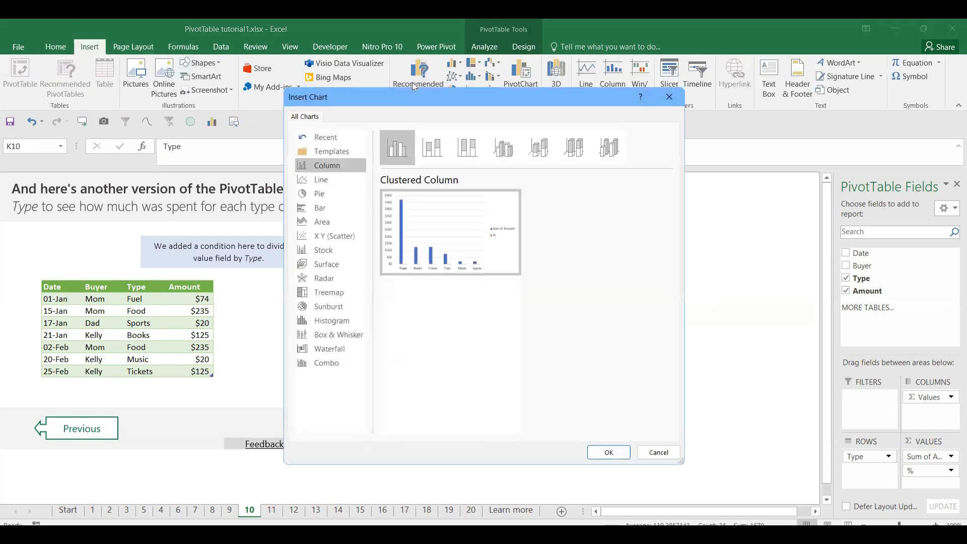
pyautogui.click(332, 182)
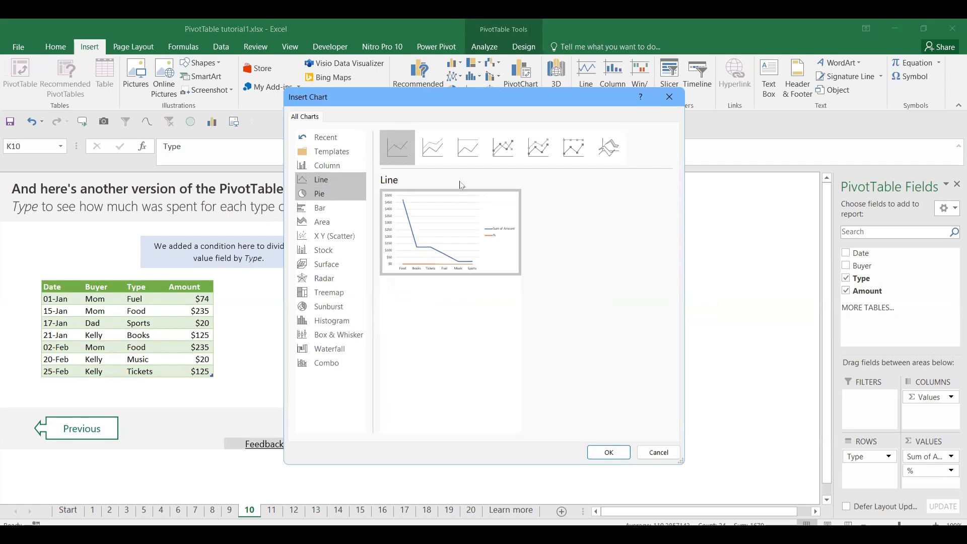
pyautogui.click(668, 97)
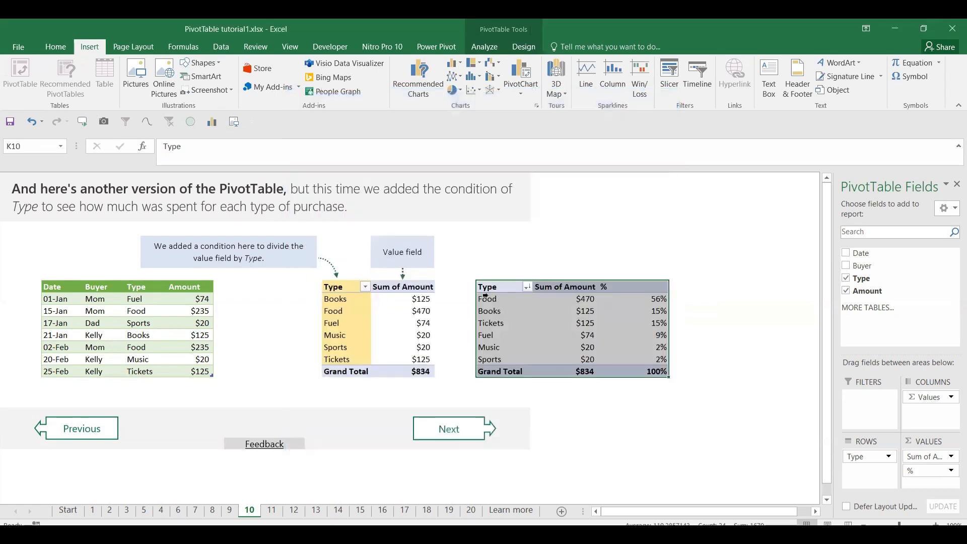
# Step: Preview the column chart for only the new PivotTable's Type and Sum of Amount columns, without inserting it
pyautogui.moveTo(488, 286); pyautogui.dragTo(593, 371)
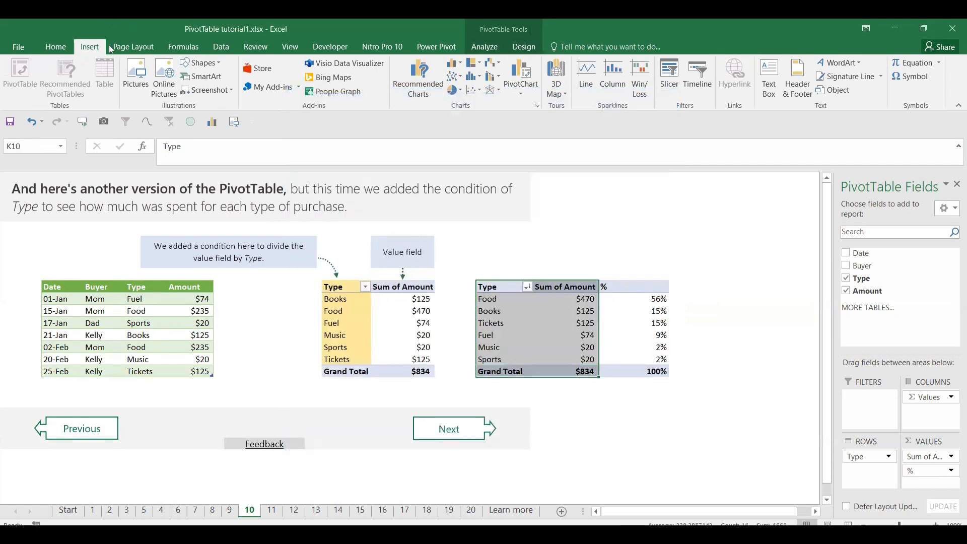
pyautogui.click(417, 75)
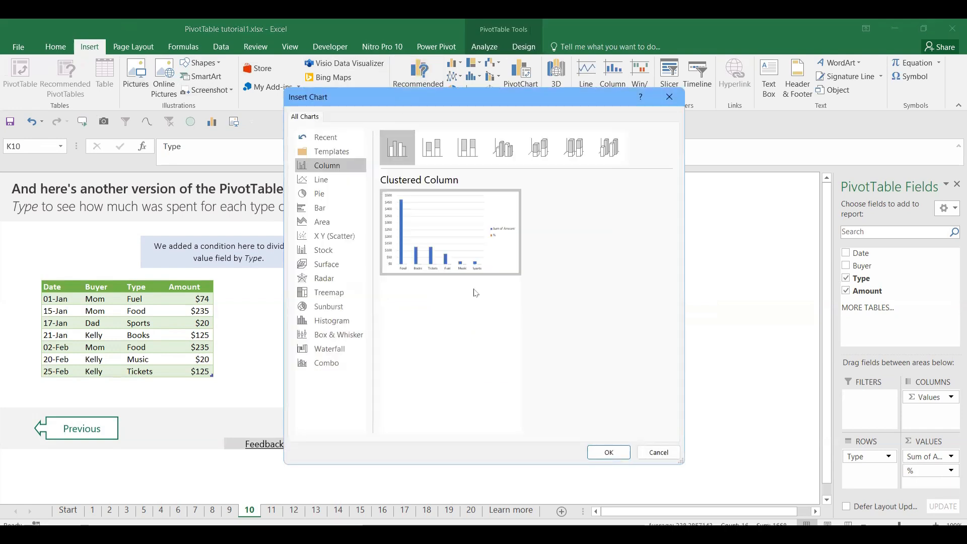
pyautogui.press('Escape')
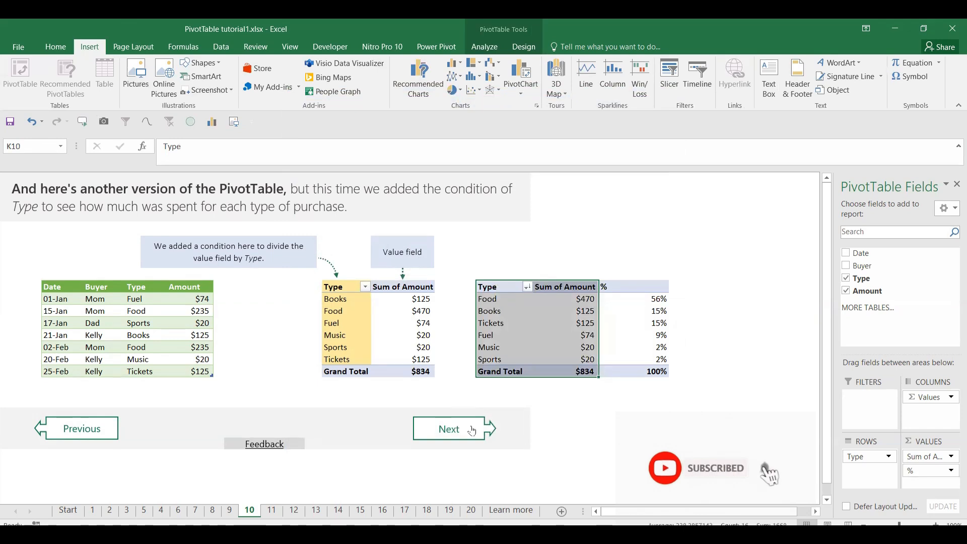
# Step: Read through tutorial sheets 11 to 17 on row fields, value fields and how the PivotTable Fields list is used
pyautogui.click(472, 431)
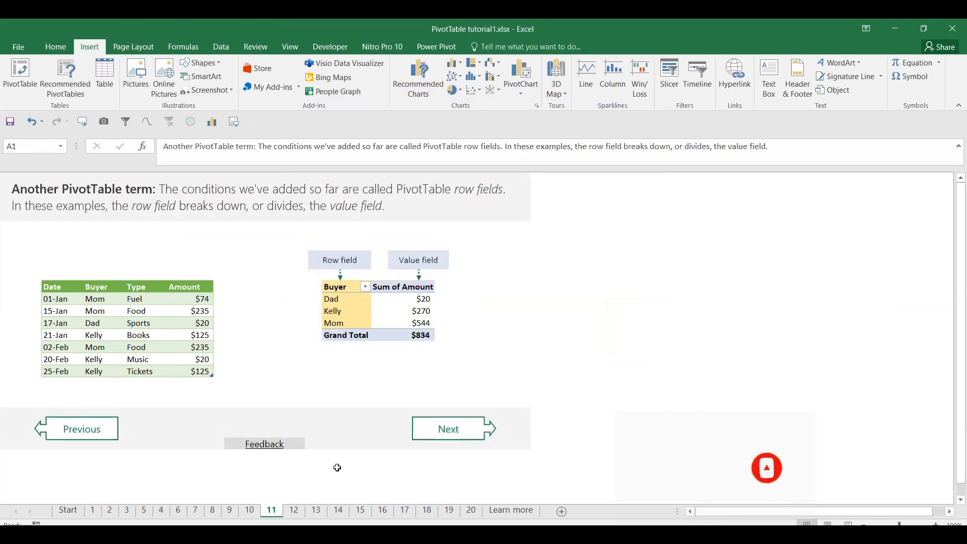
pyautogui.click(294, 511)
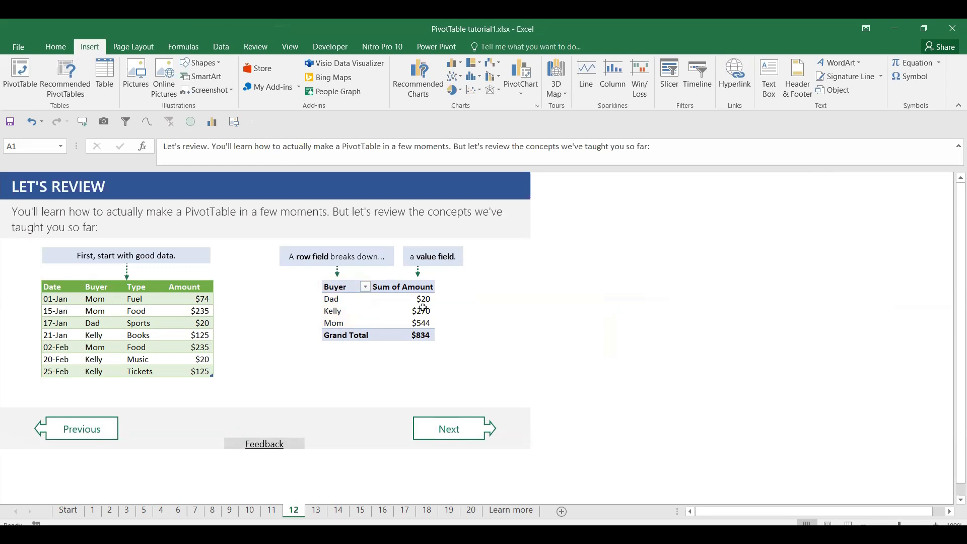
pyautogui.click(314, 510)
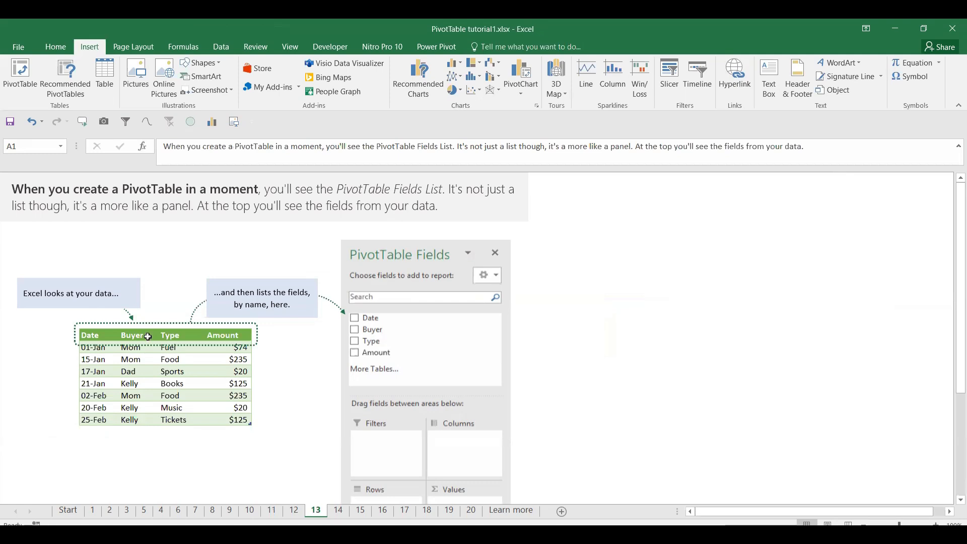
pyautogui.click(337, 510)
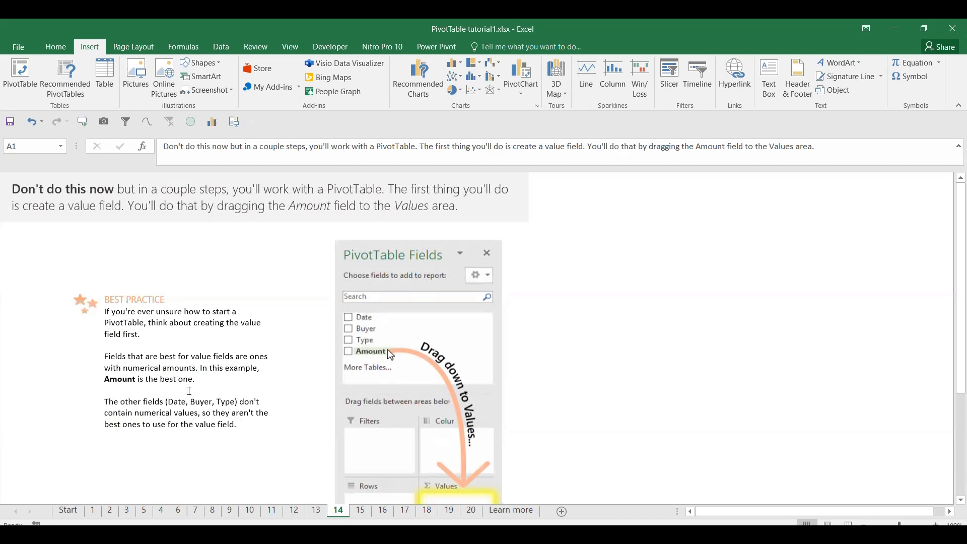
pyautogui.click(361, 511)
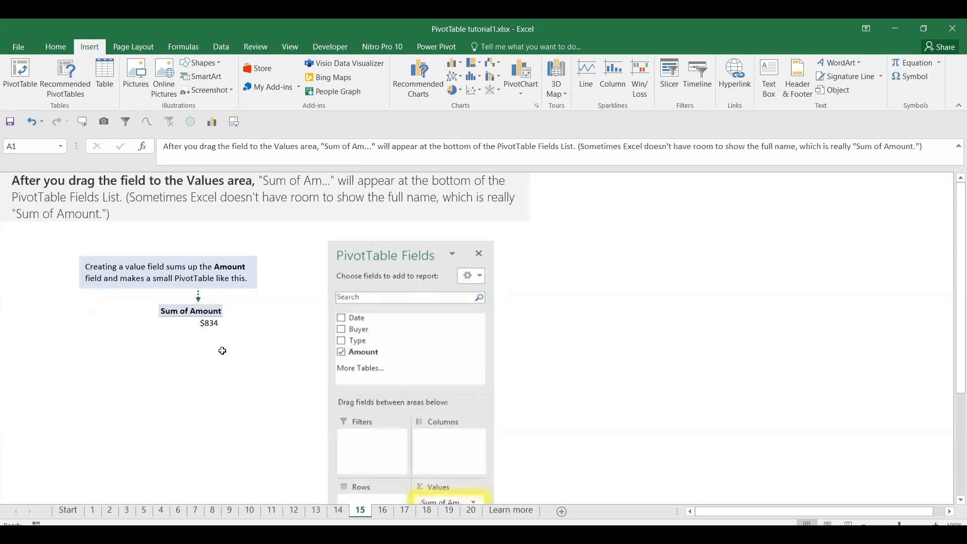
pyautogui.click(383, 510)
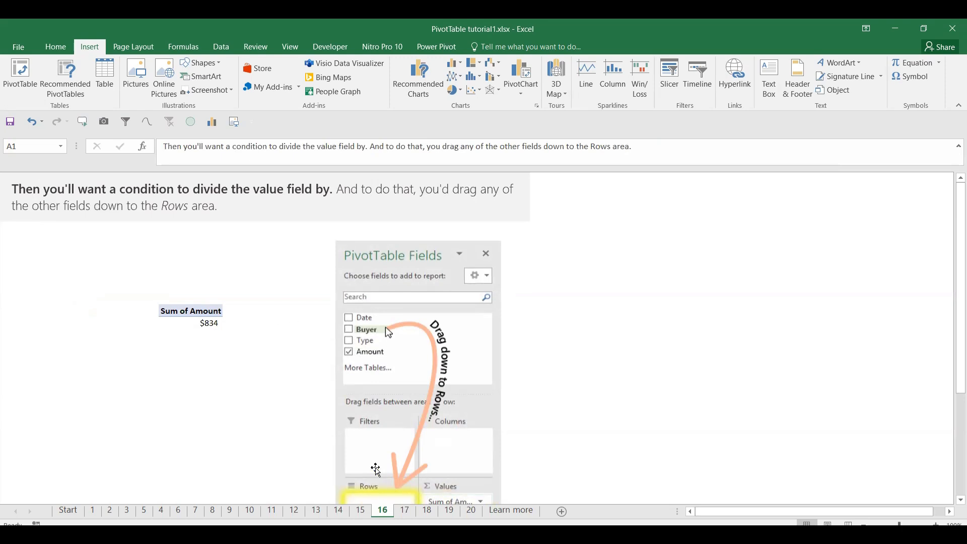
pyautogui.click(404, 510)
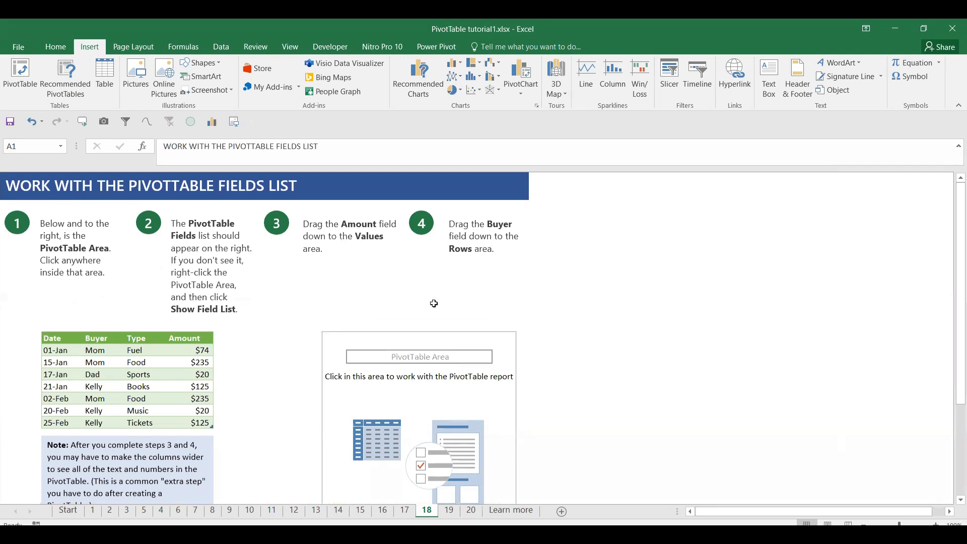
# Step: Examine the exercise instructions on sheets 18 to 20 and the further resources on the Learn more sheet
pyautogui.scroll(-2, 484, 309)
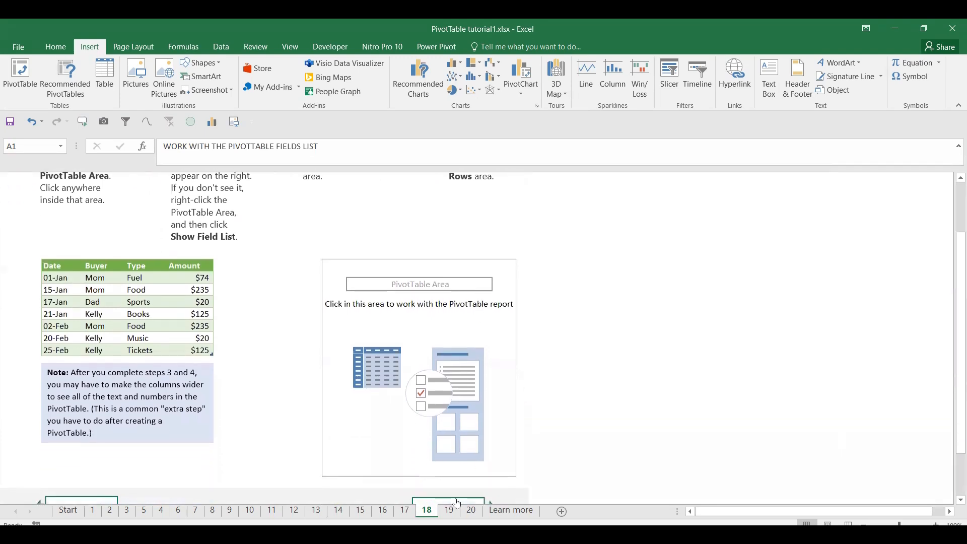
pyautogui.click(454, 511)
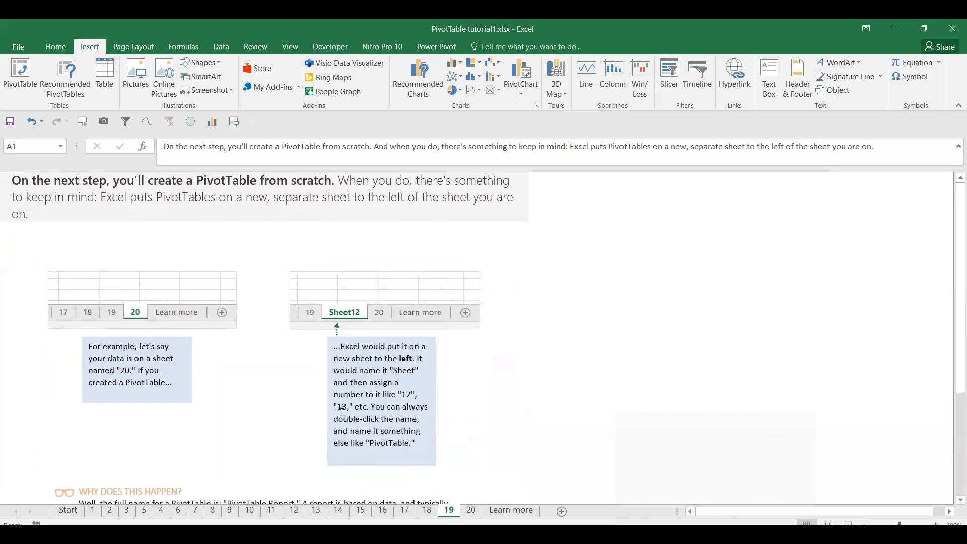
pyautogui.click(470, 512)
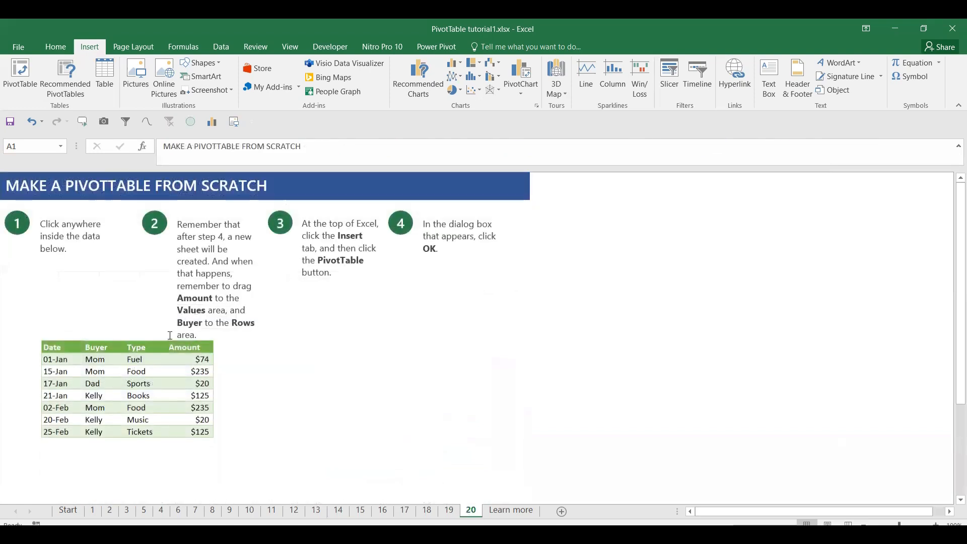
pyautogui.click(510, 510)
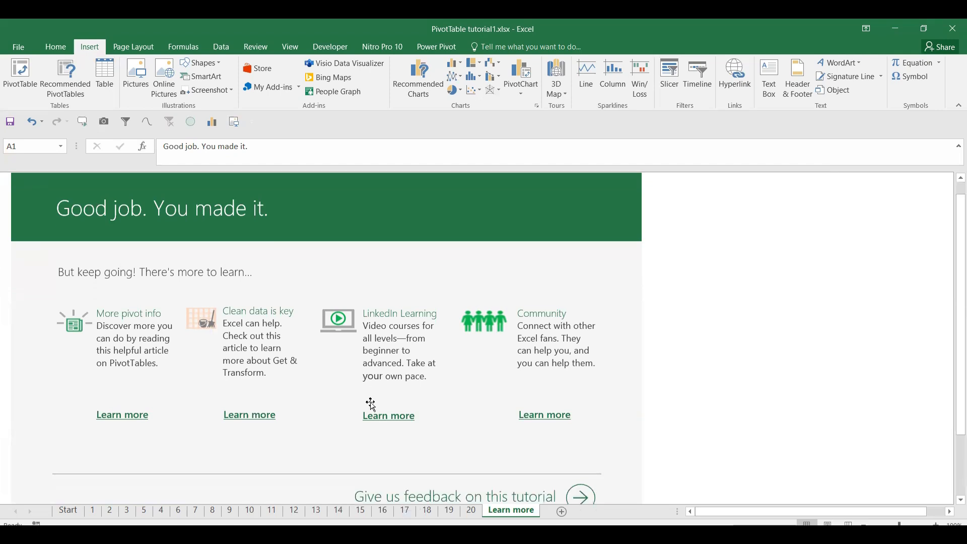
pyautogui.scroll(-3, 371, 403)
pyautogui.scroll(3, 371, 412)
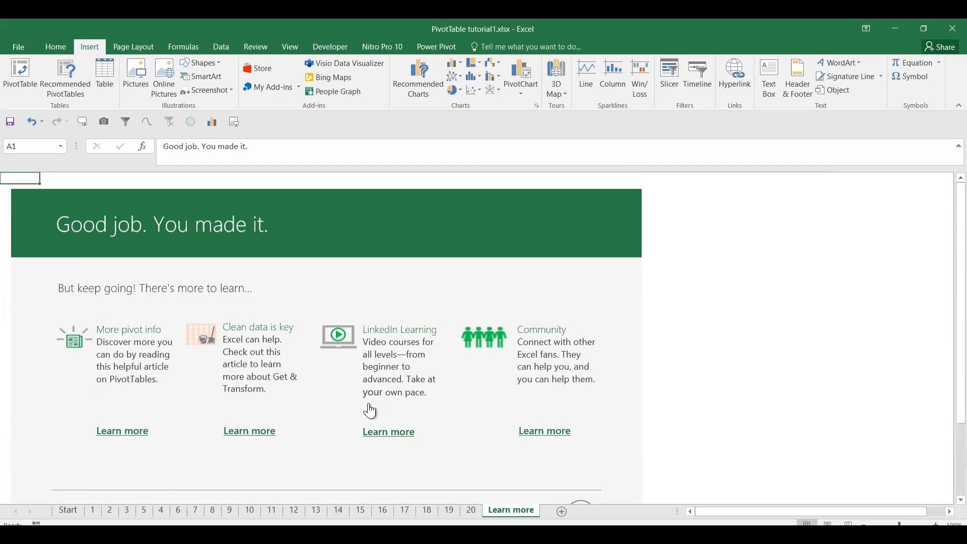